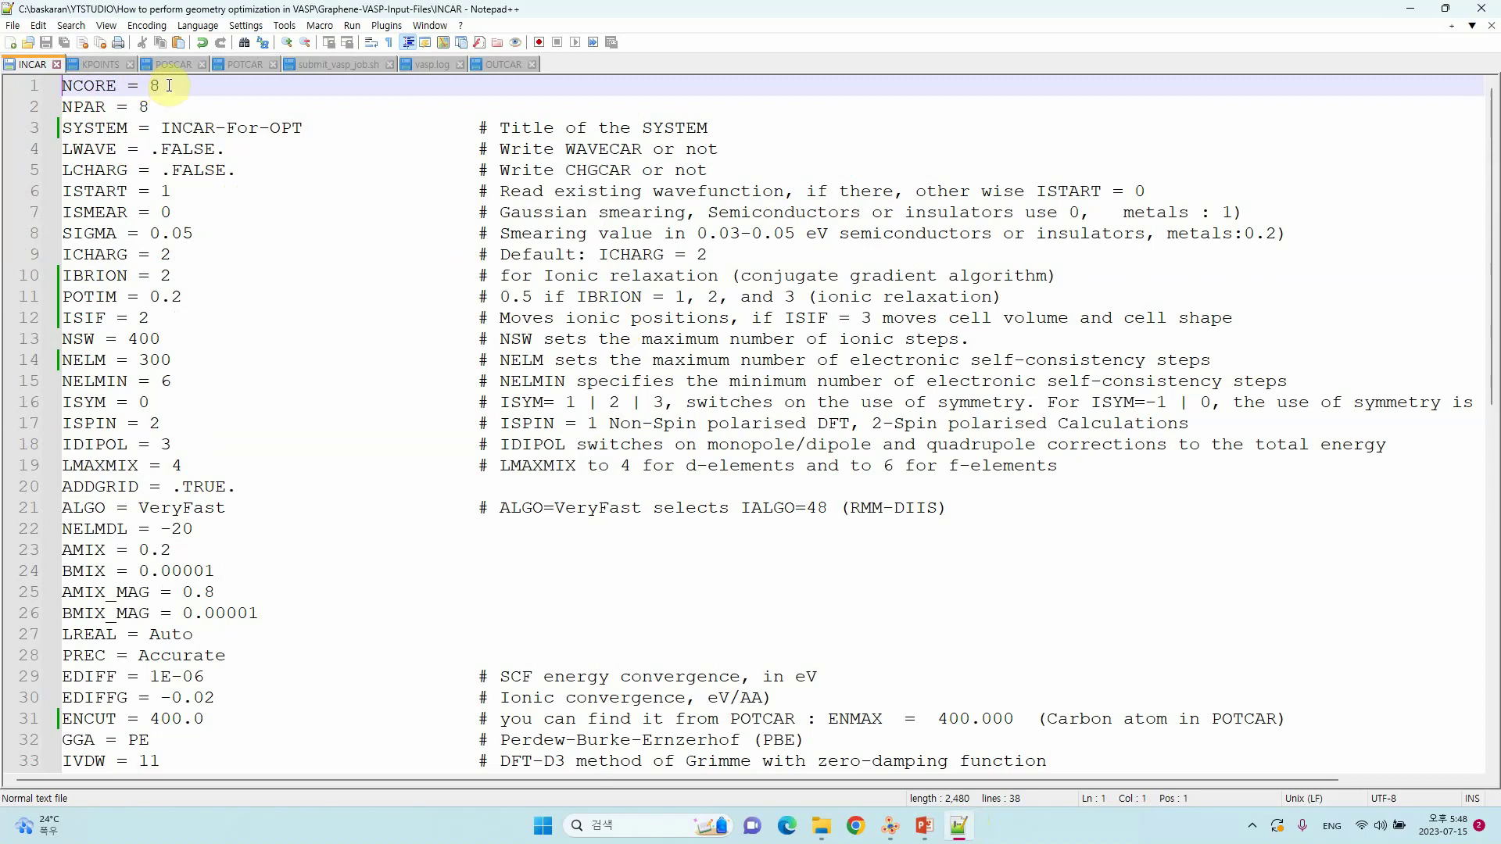
Review the INCAR file's core count, system title, WAVECAR and CHGCAR output, and ISTART settings.
{"action": "left_click", "coordinate": [165, 85]}
{"action": "left_click", "coordinate": [104, 127]}
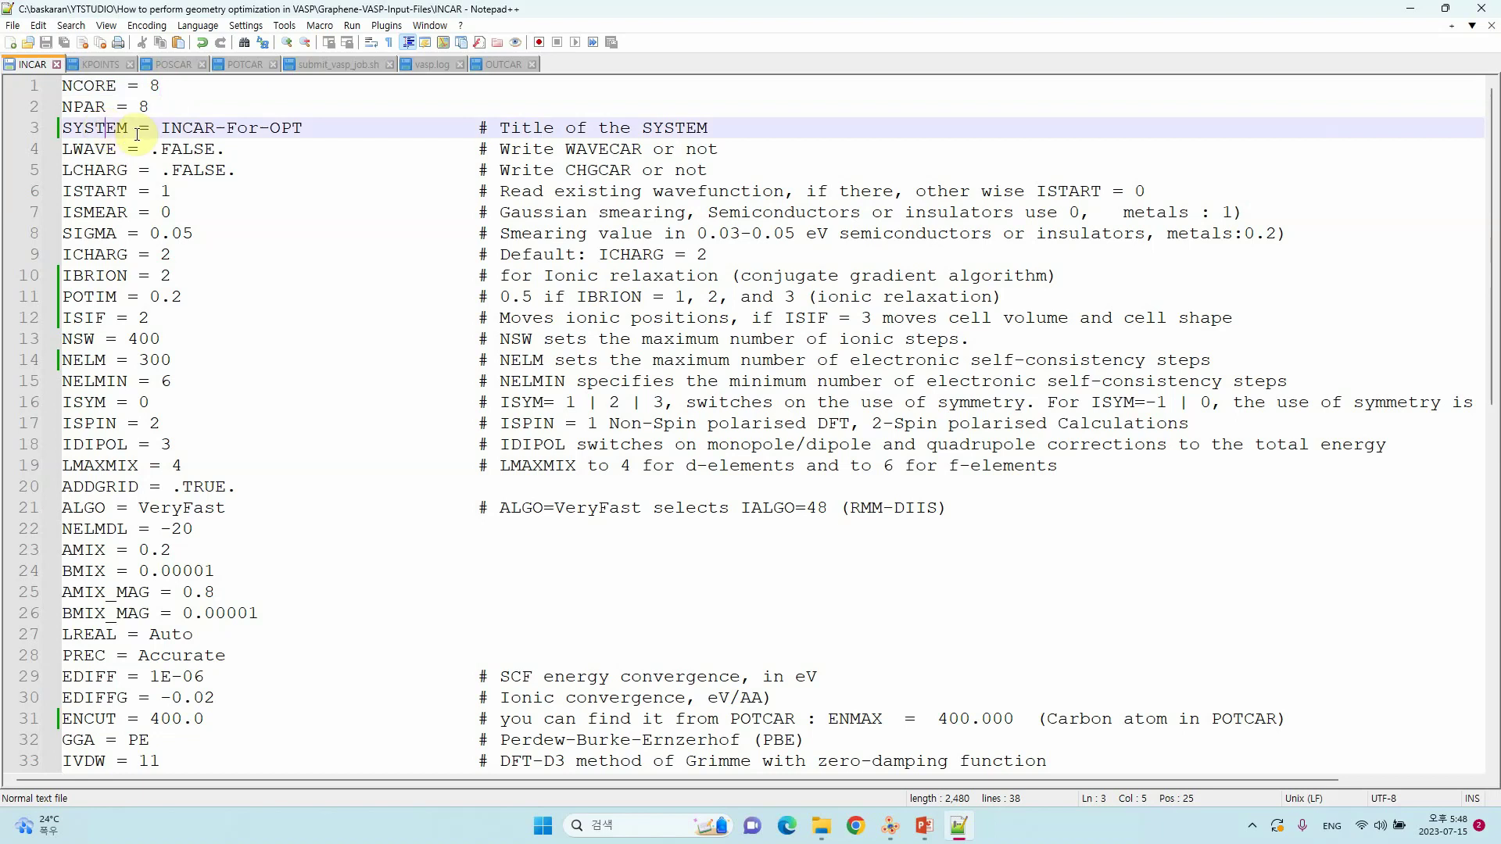
{"action": "left_click_drag", "start_coordinate": [169, 127], "coordinate": [302, 128]}
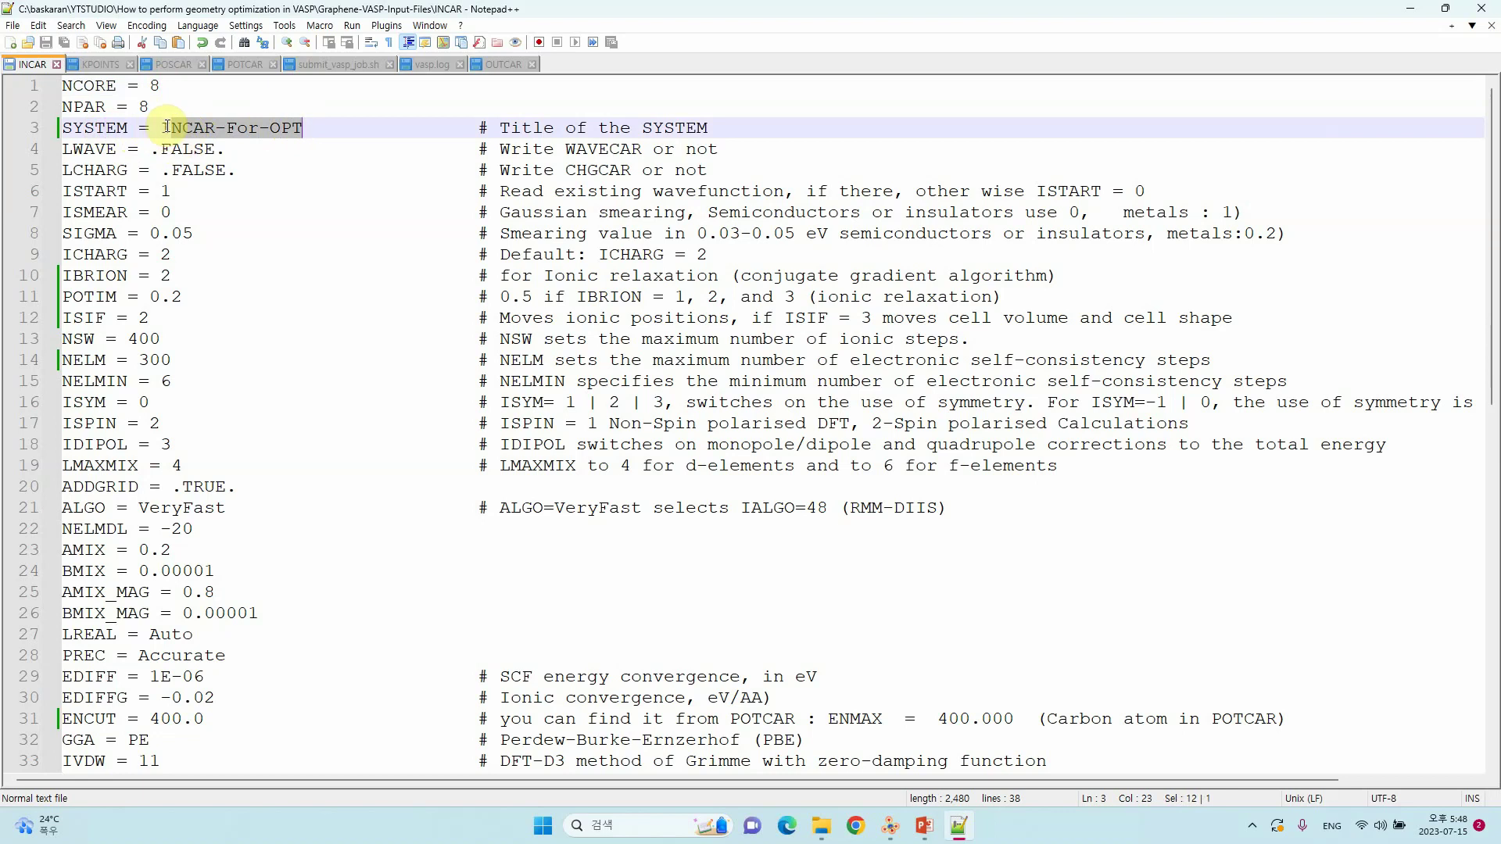
{"action": "left_click", "coordinate": [298, 131]}
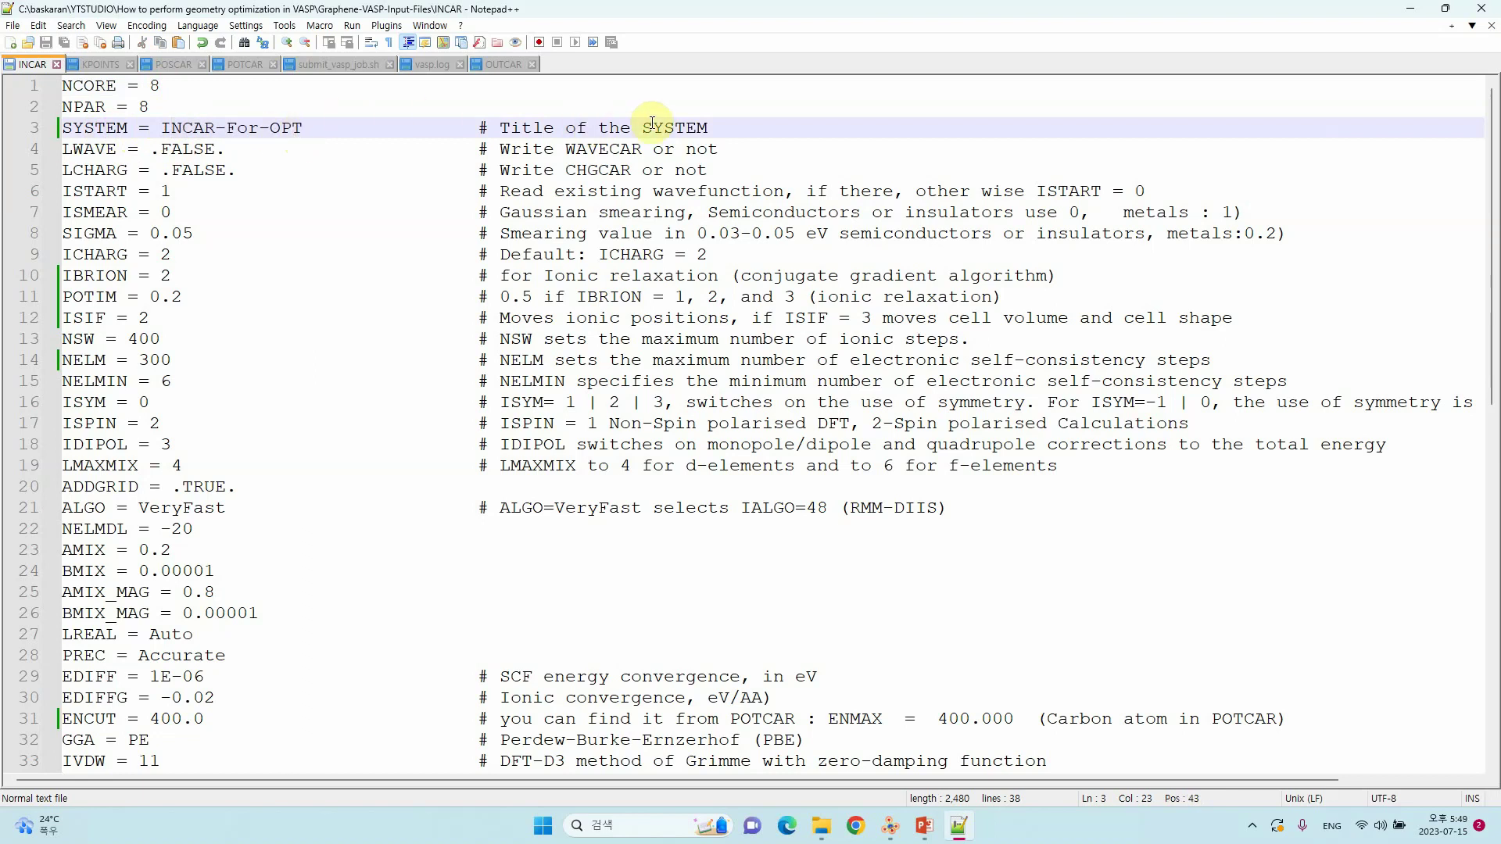
{"action": "left_click_drag", "start_coordinate": [62, 149], "coordinate": [720, 172]}
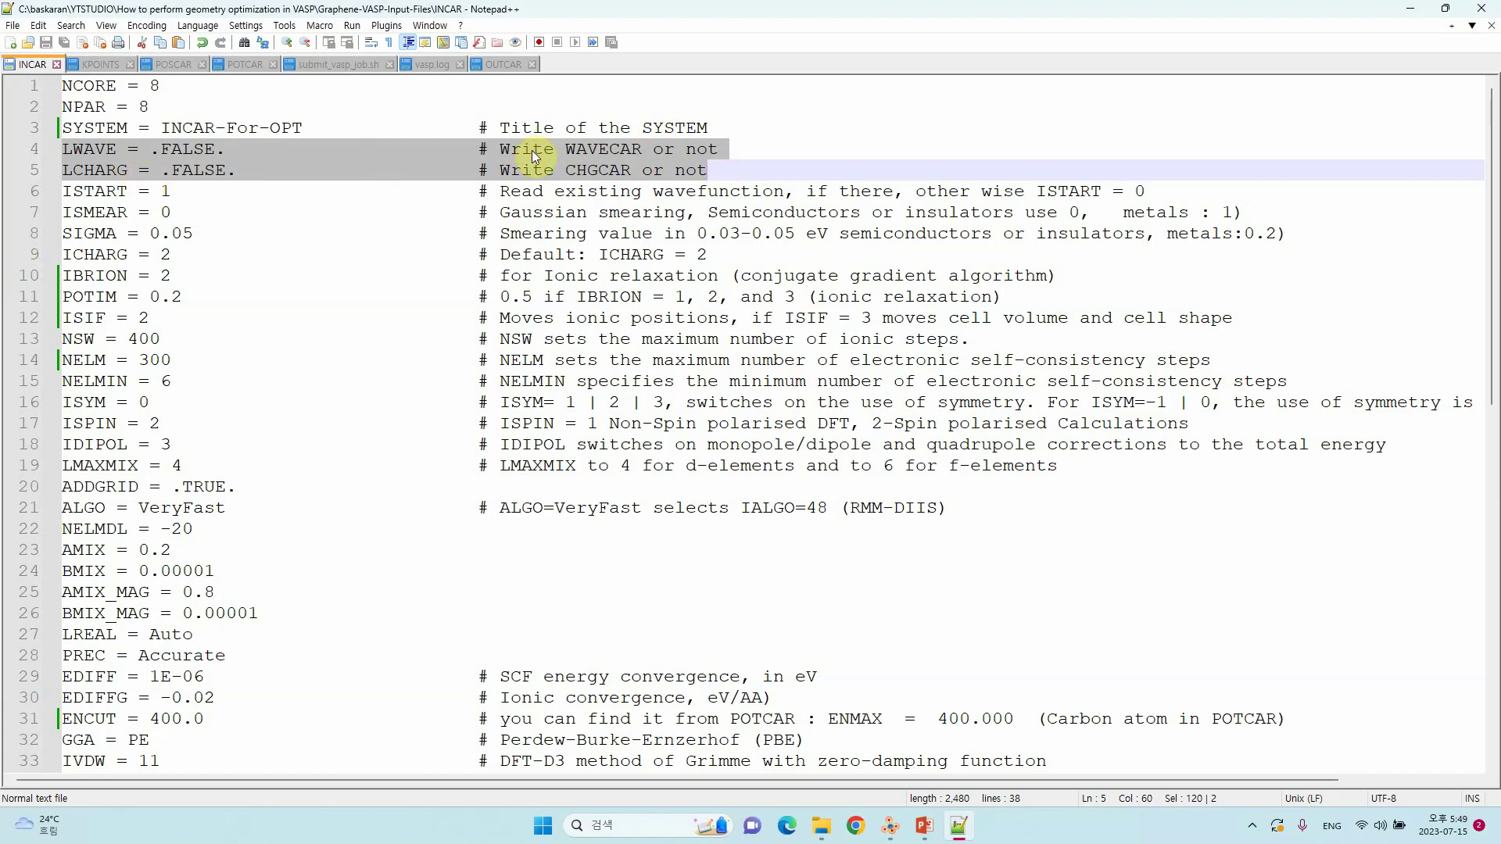
{"action": "left_click", "coordinate": [702, 170]}
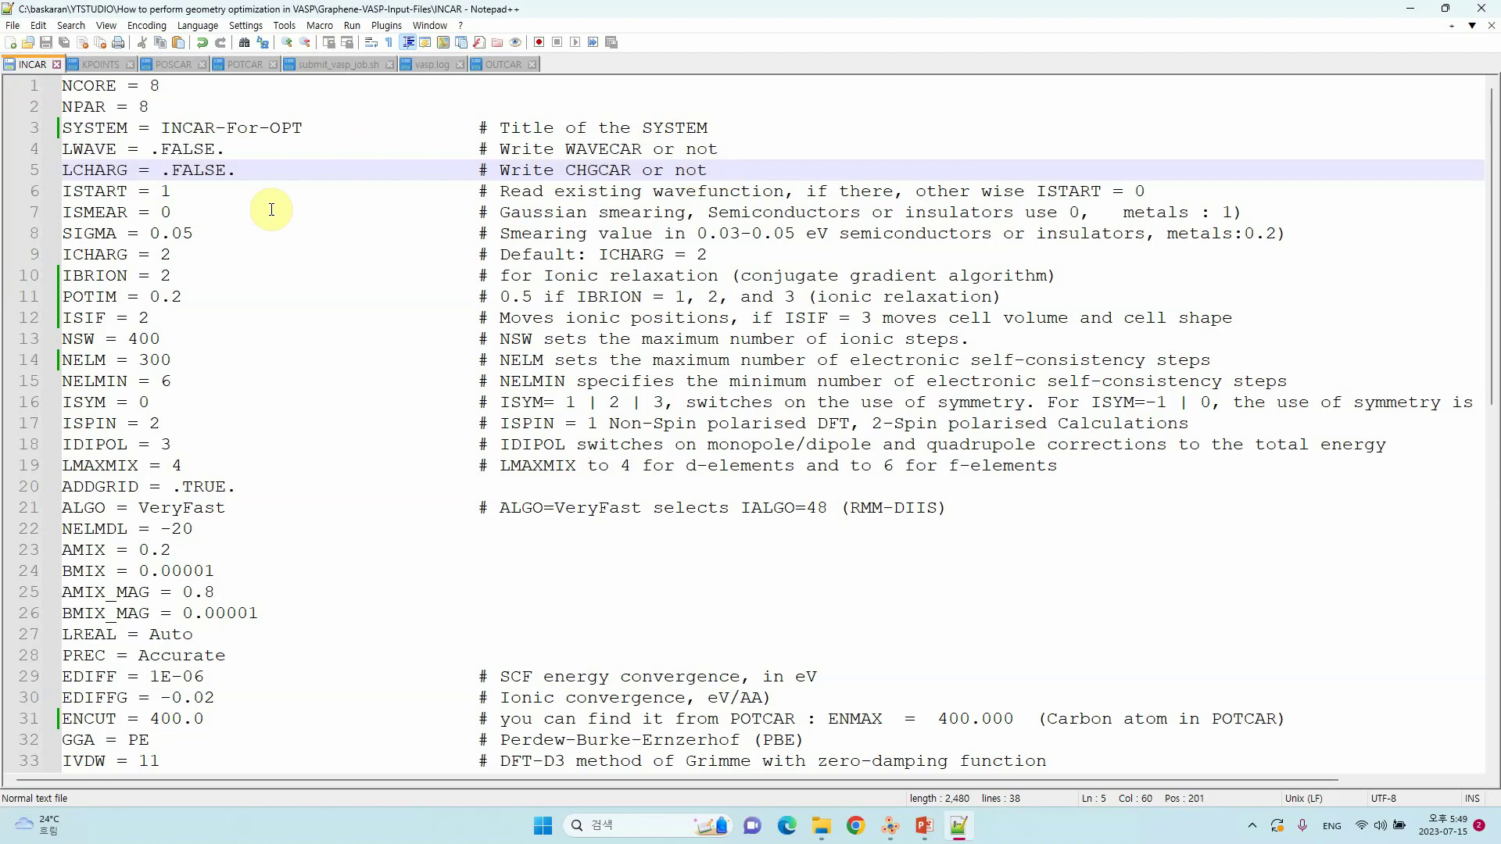
{"action": "left_click", "coordinate": [65, 190]}
{"action": "left_click_drag", "start_coordinate": [65, 191], "coordinate": [532, 193]}
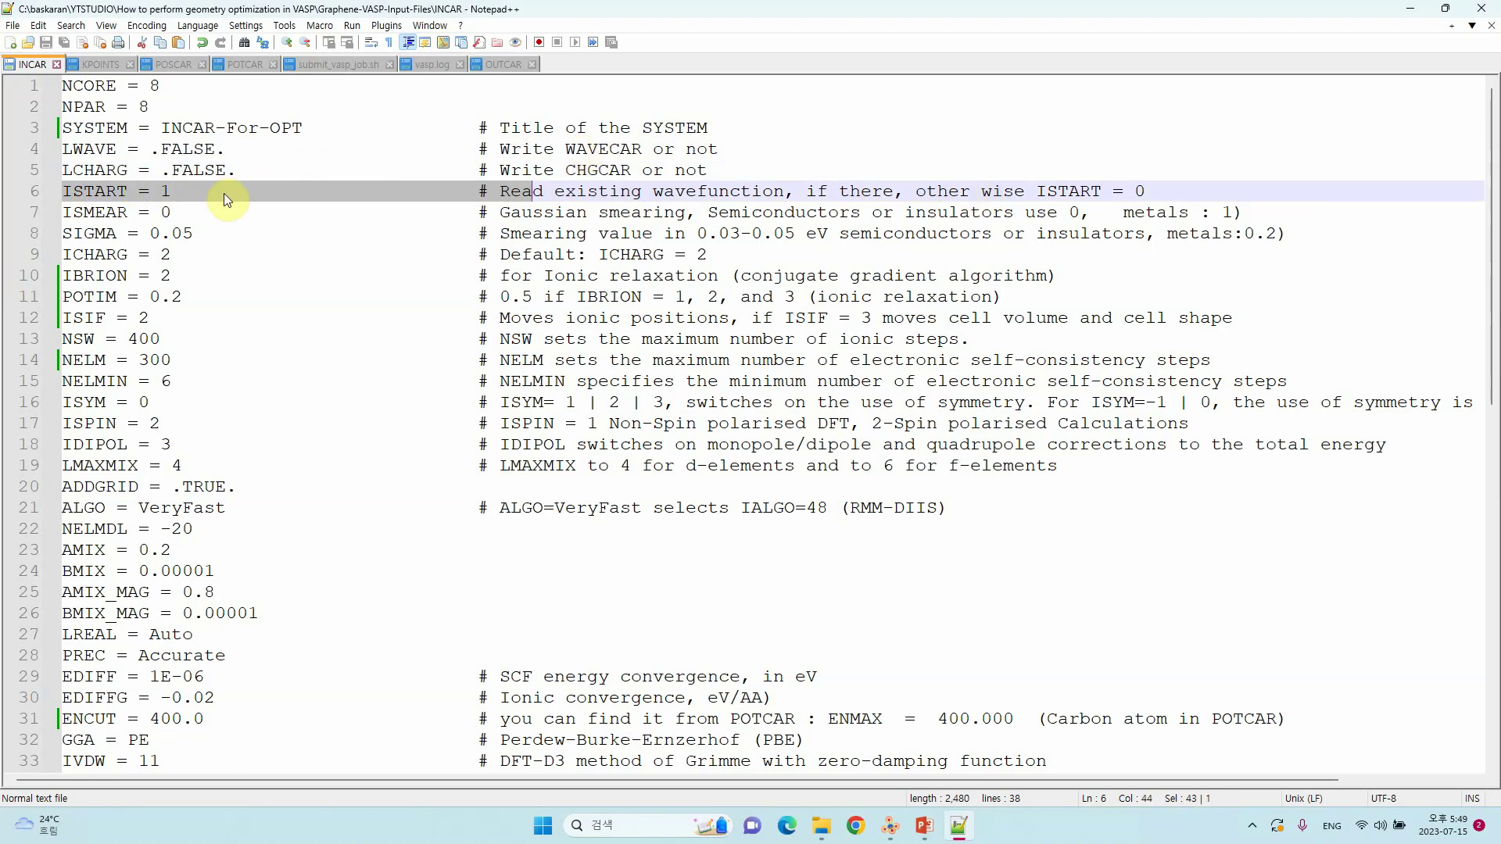
Examine the ISMEAR and SIGMA smearing settings and their comments on semiconductors, insulators and metals.
{"action": "left_click", "coordinate": [178, 213]}
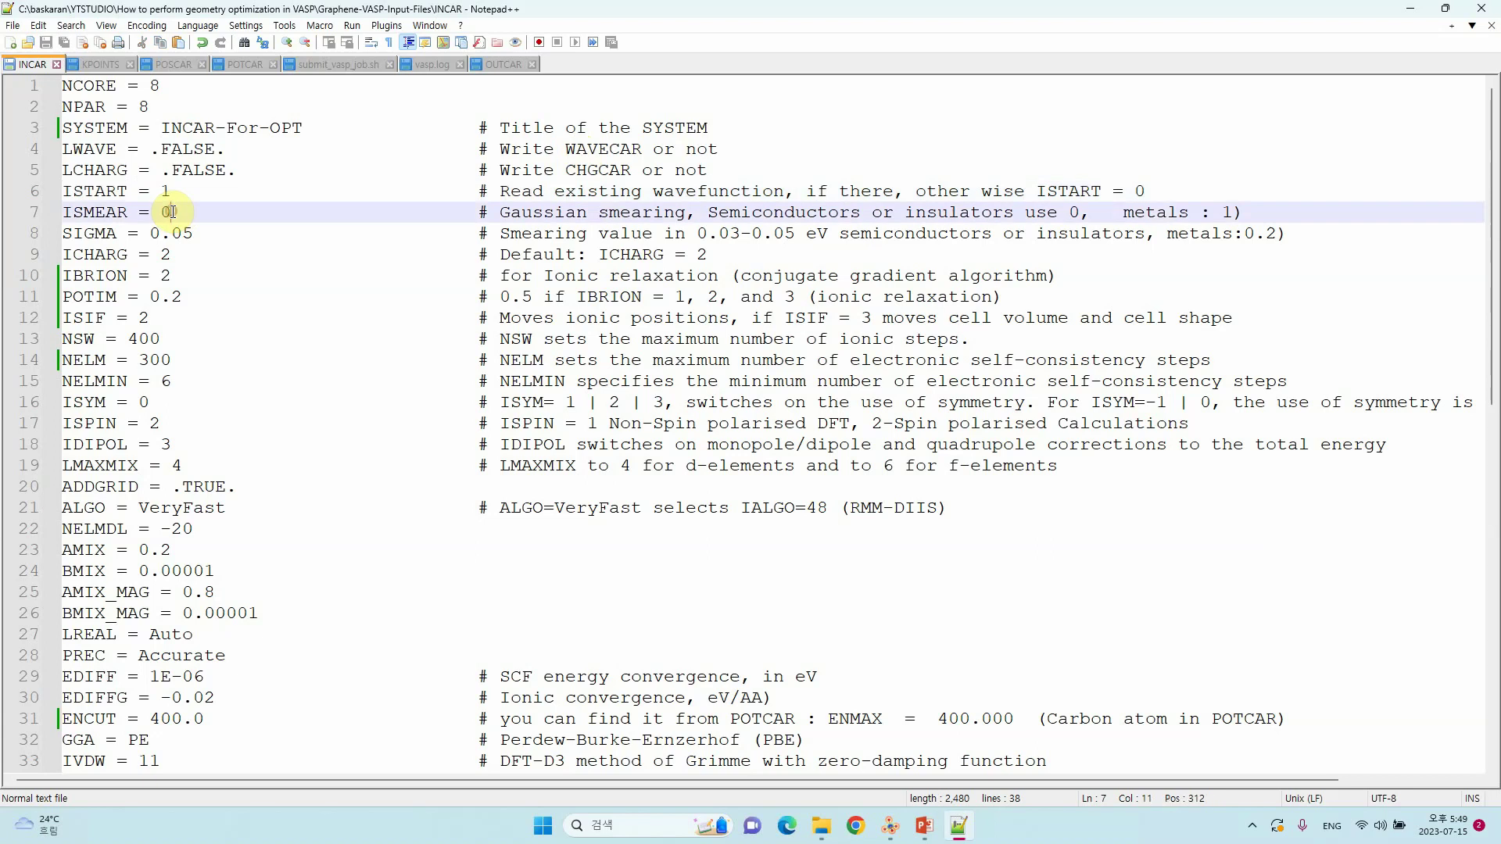
{"action": "left_click", "coordinate": [65, 211]}
{"action": "left_click_drag", "start_coordinate": [66, 211], "coordinate": [1244, 217]}
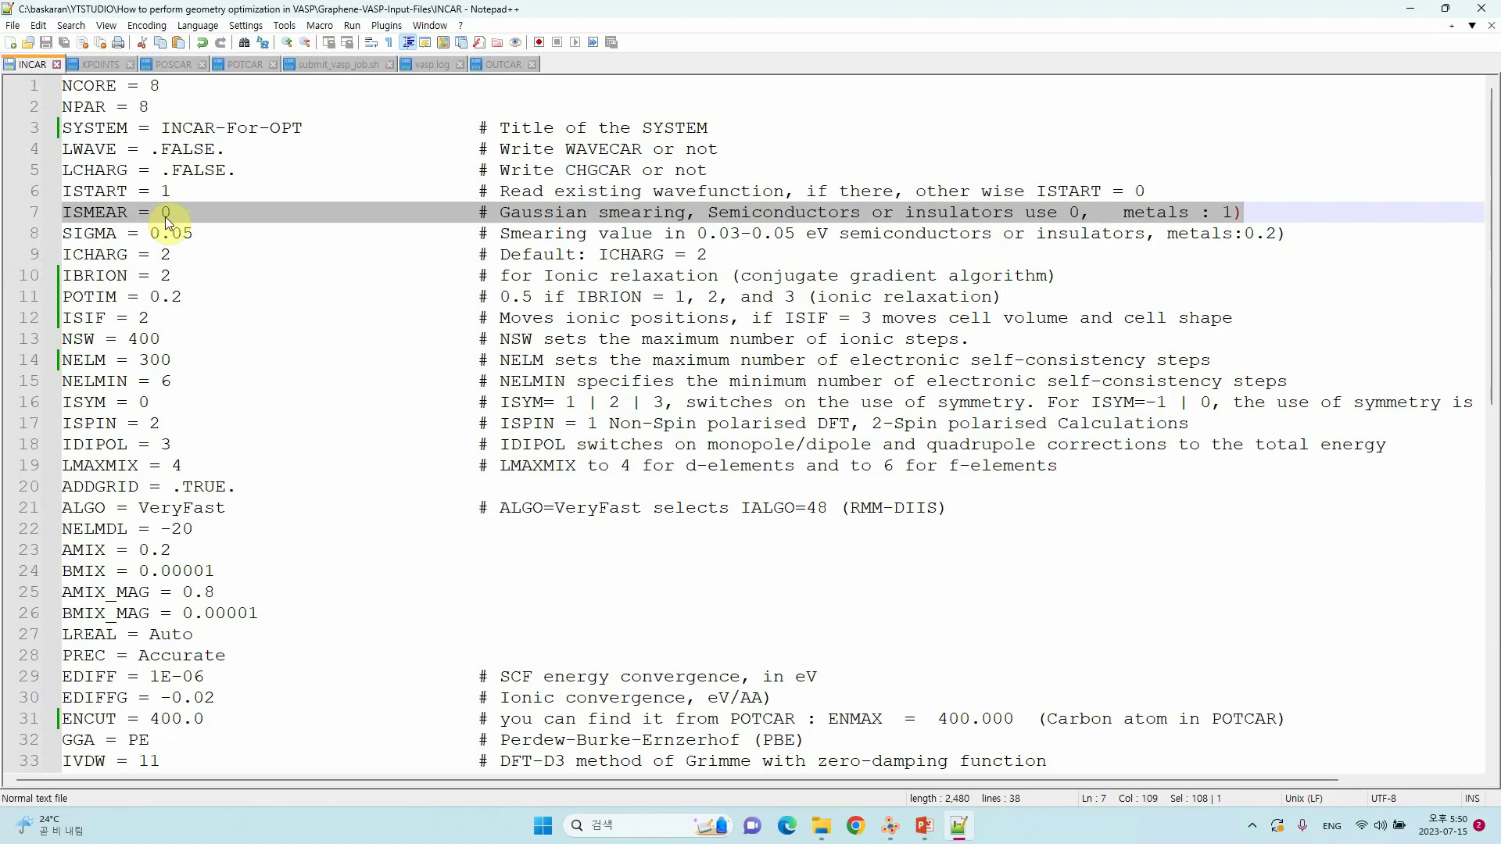
{"action": "left_click_drag", "start_coordinate": [63, 234], "coordinate": [225, 237]}
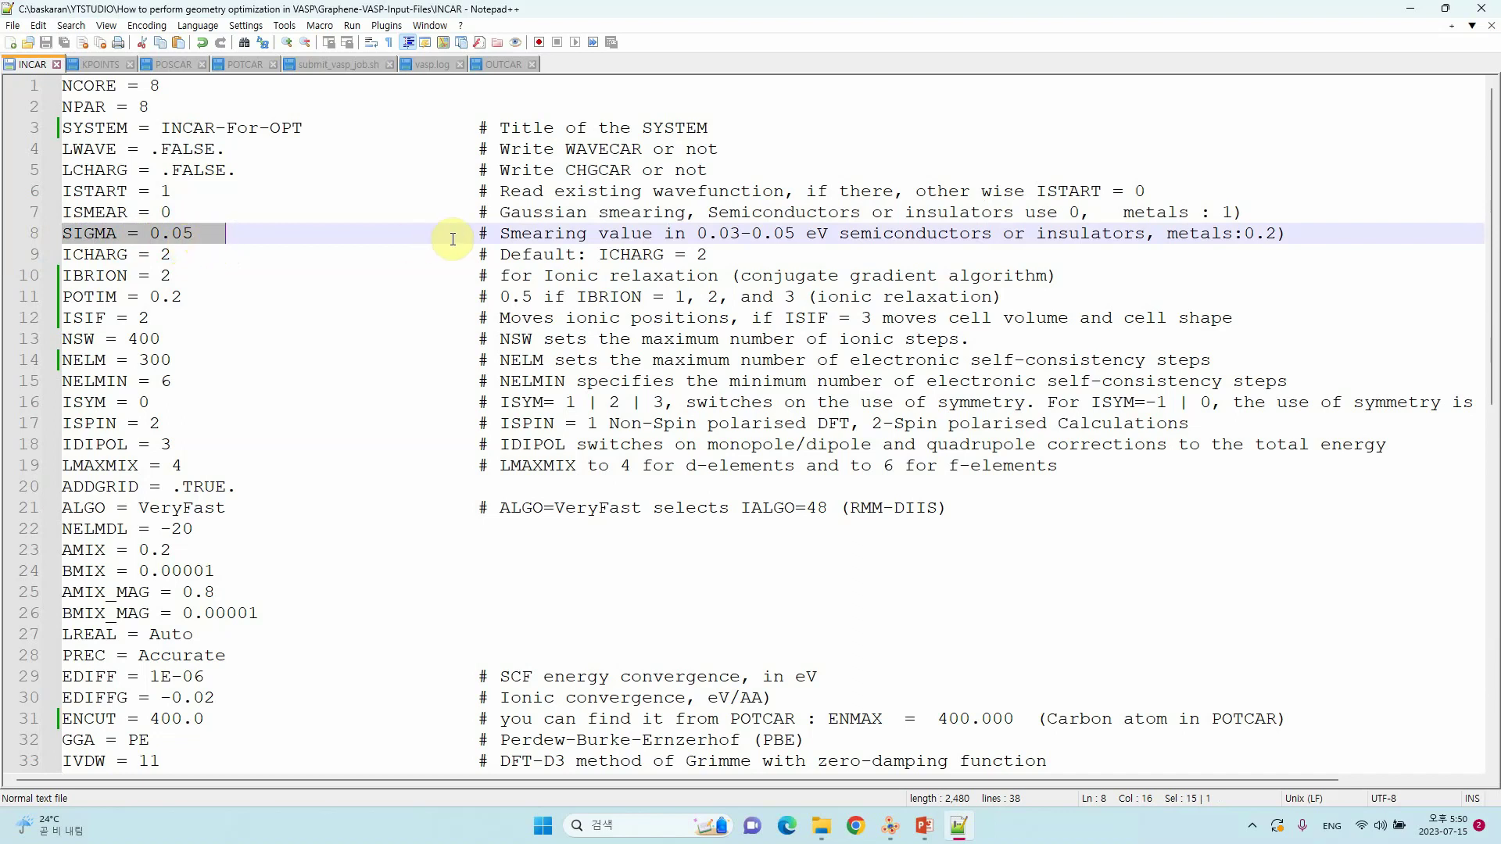
{"action": "left_click", "coordinate": [500, 234]}
{"action": "left_click_drag", "start_coordinate": [500, 234], "coordinate": [795, 234]}
{"action": "left_click", "coordinate": [804, 234], "text": "shift"}
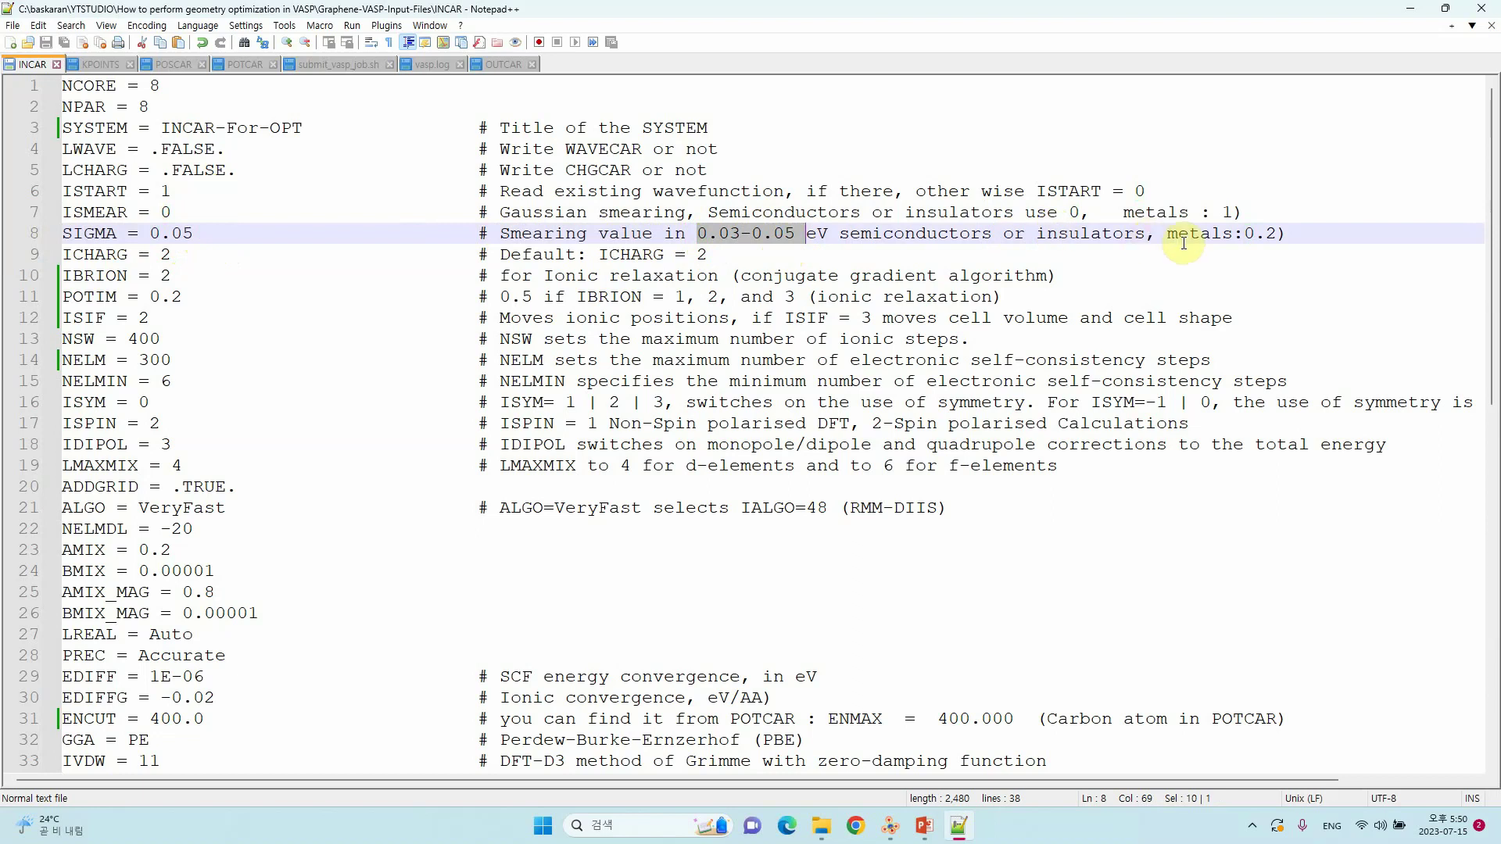
{"action": "left_click_drag", "start_coordinate": [1168, 234], "coordinate": [1272, 235]}
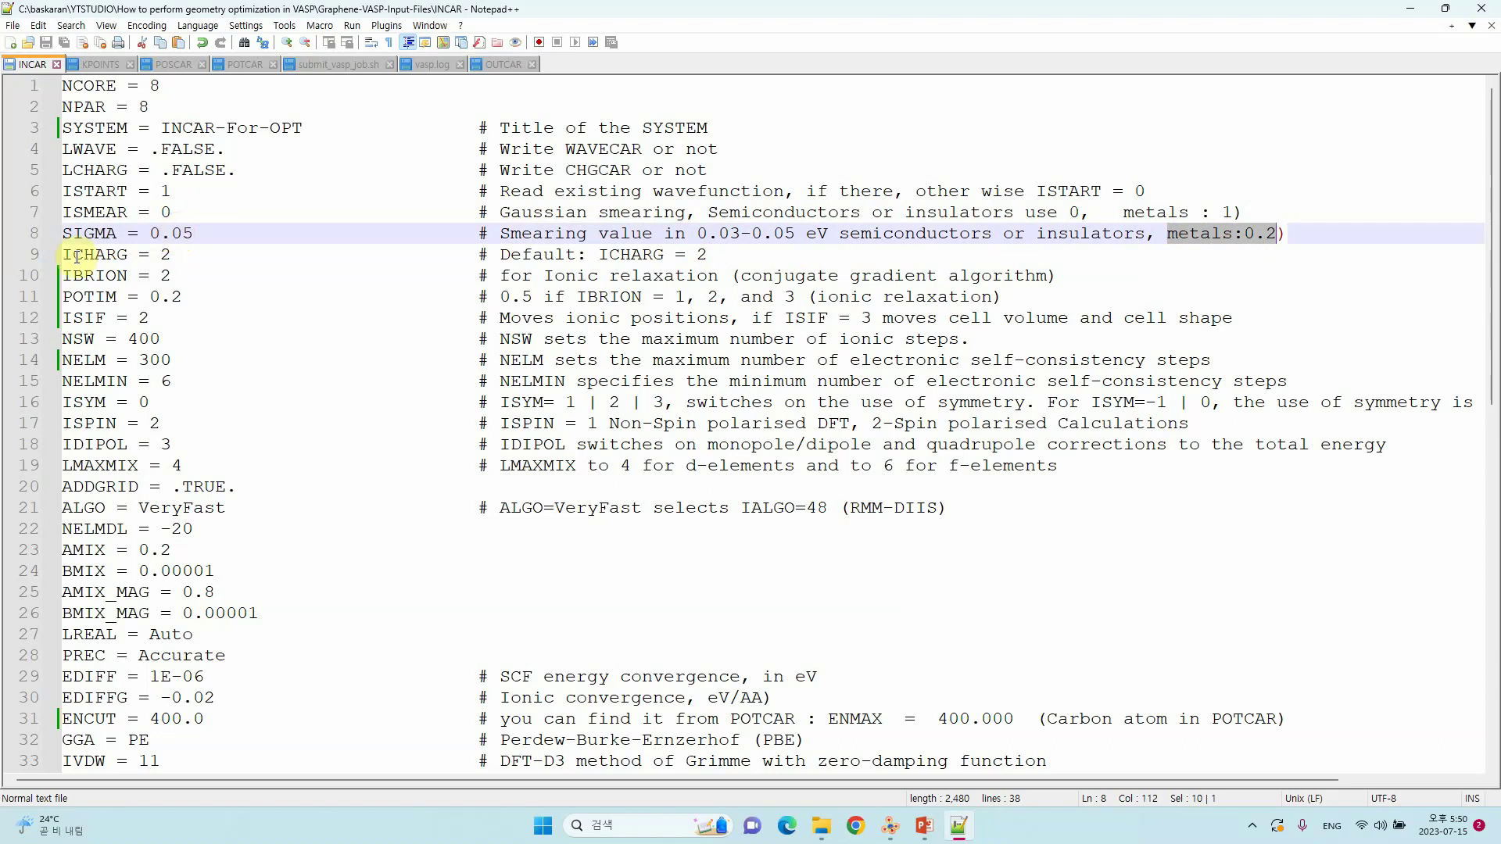
Examine the ICHARG line and the ionic relaxation settings IBRION, POTIM and ISIF with their comments.
{"action": "left_click_drag", "start_coordinate": [103, 254], "coordinate": [710, 255]}
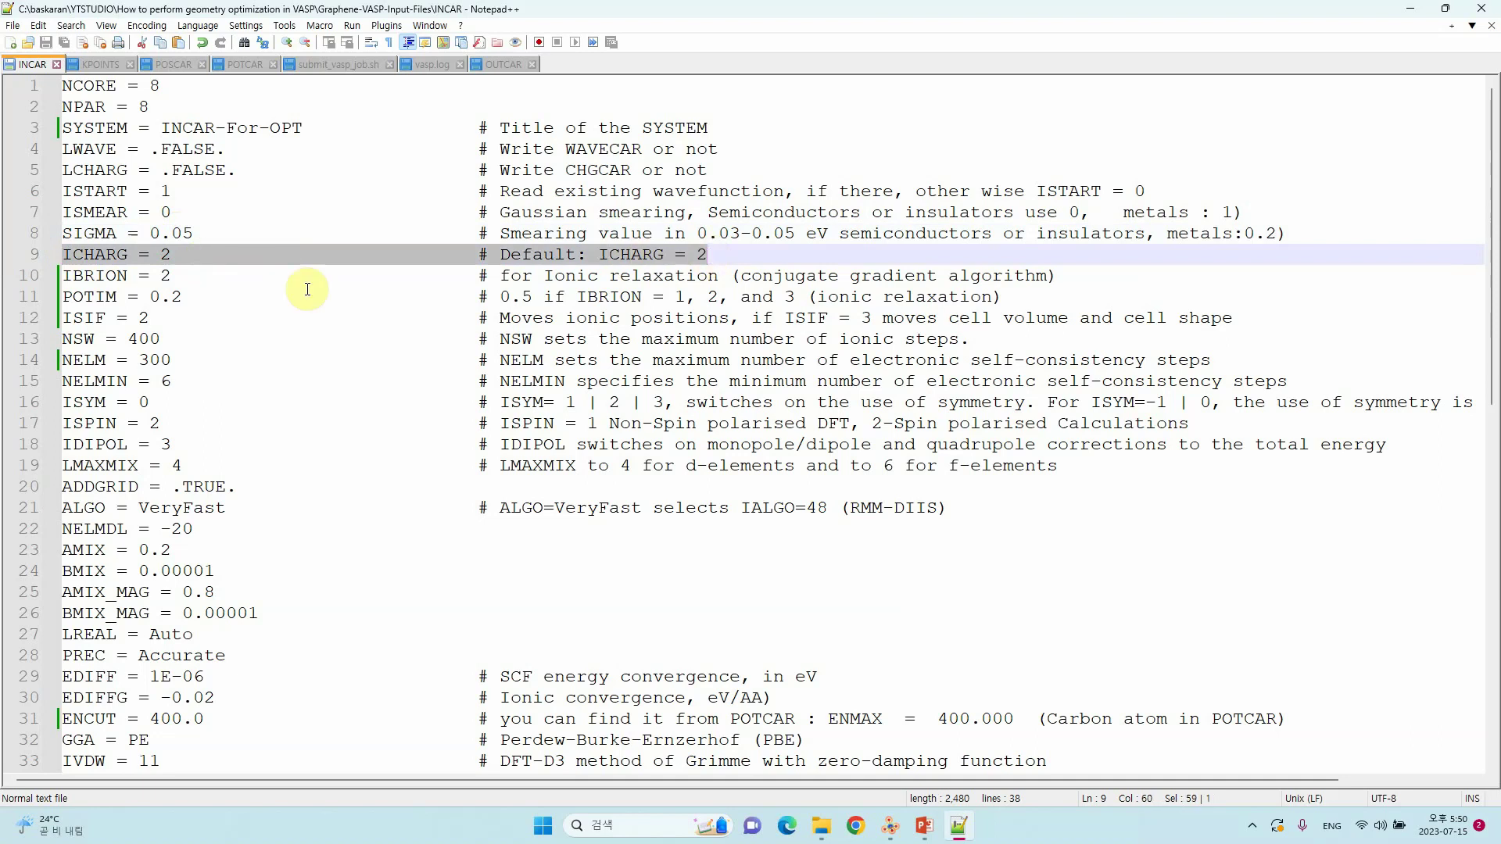
{"action": "left_click", "coordinate": [67, 277]}
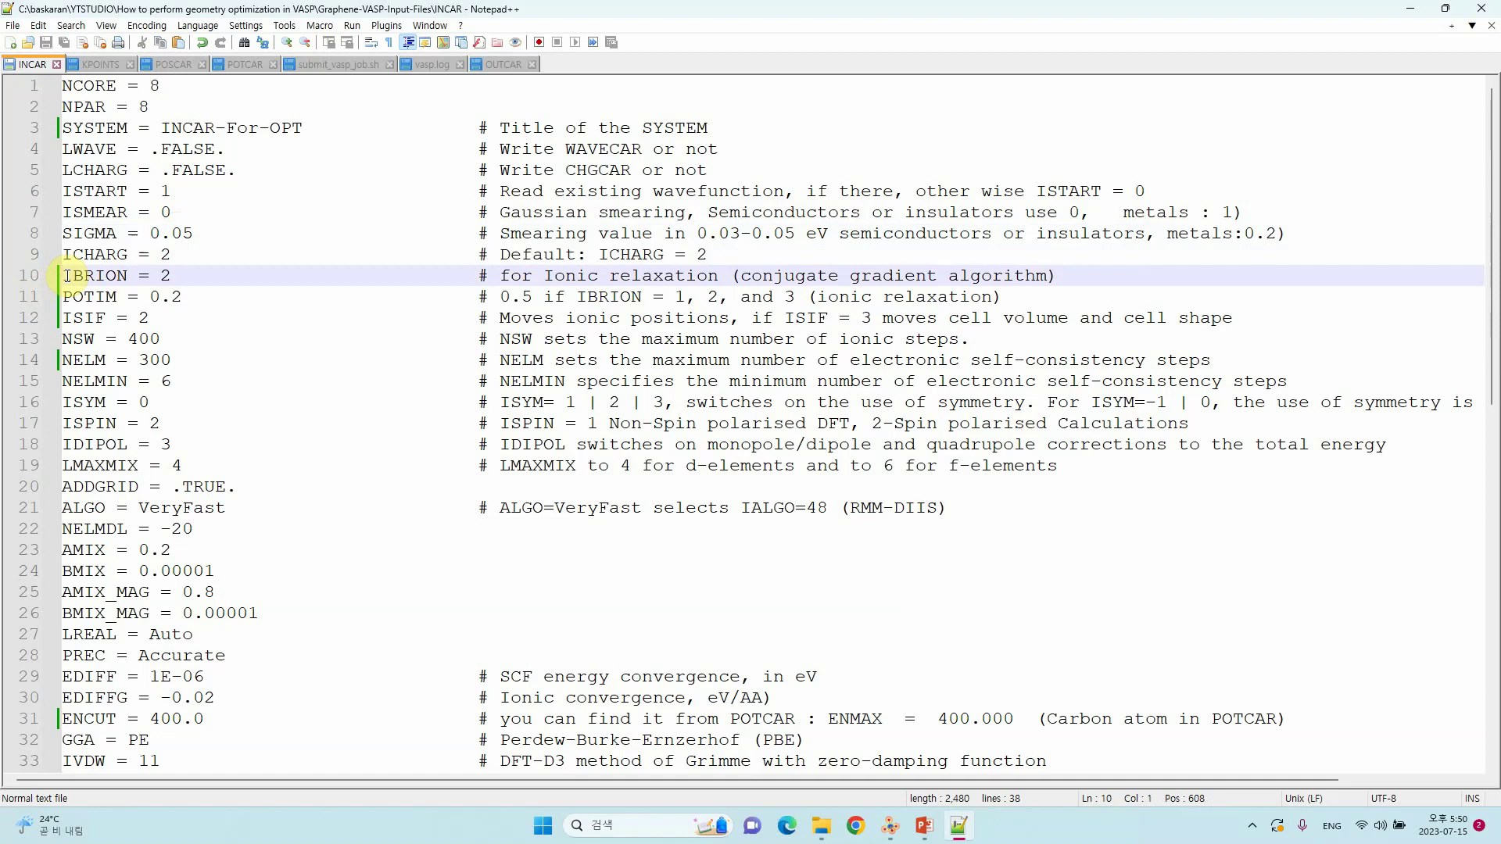
{"action": "left_click_drag", "start_coordinate": [68, 277], "coordinate": [597, 284]}
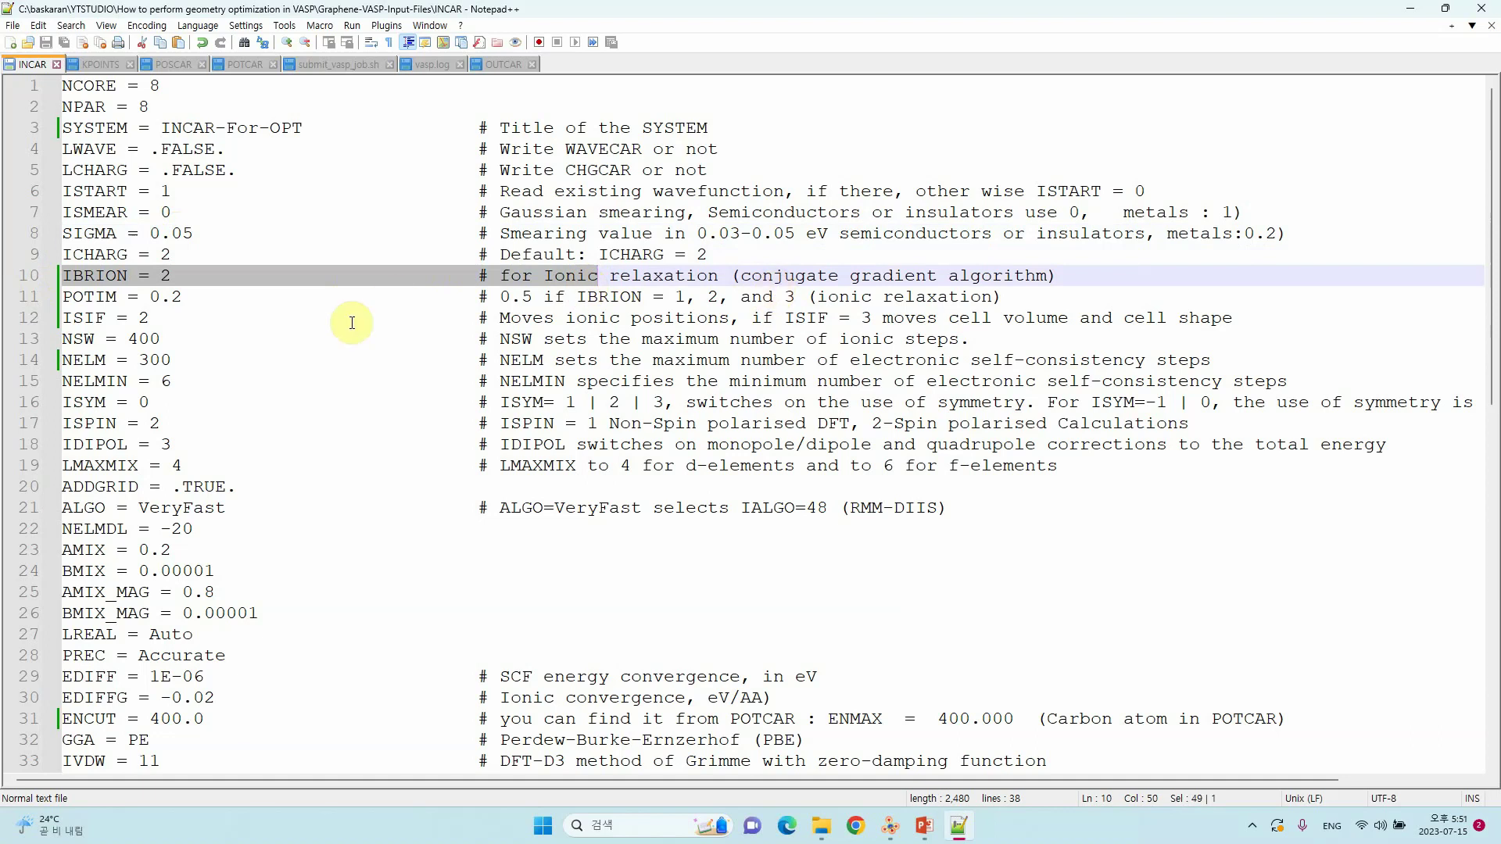
{"action": "left_click", "coordinate": [64, 298]}
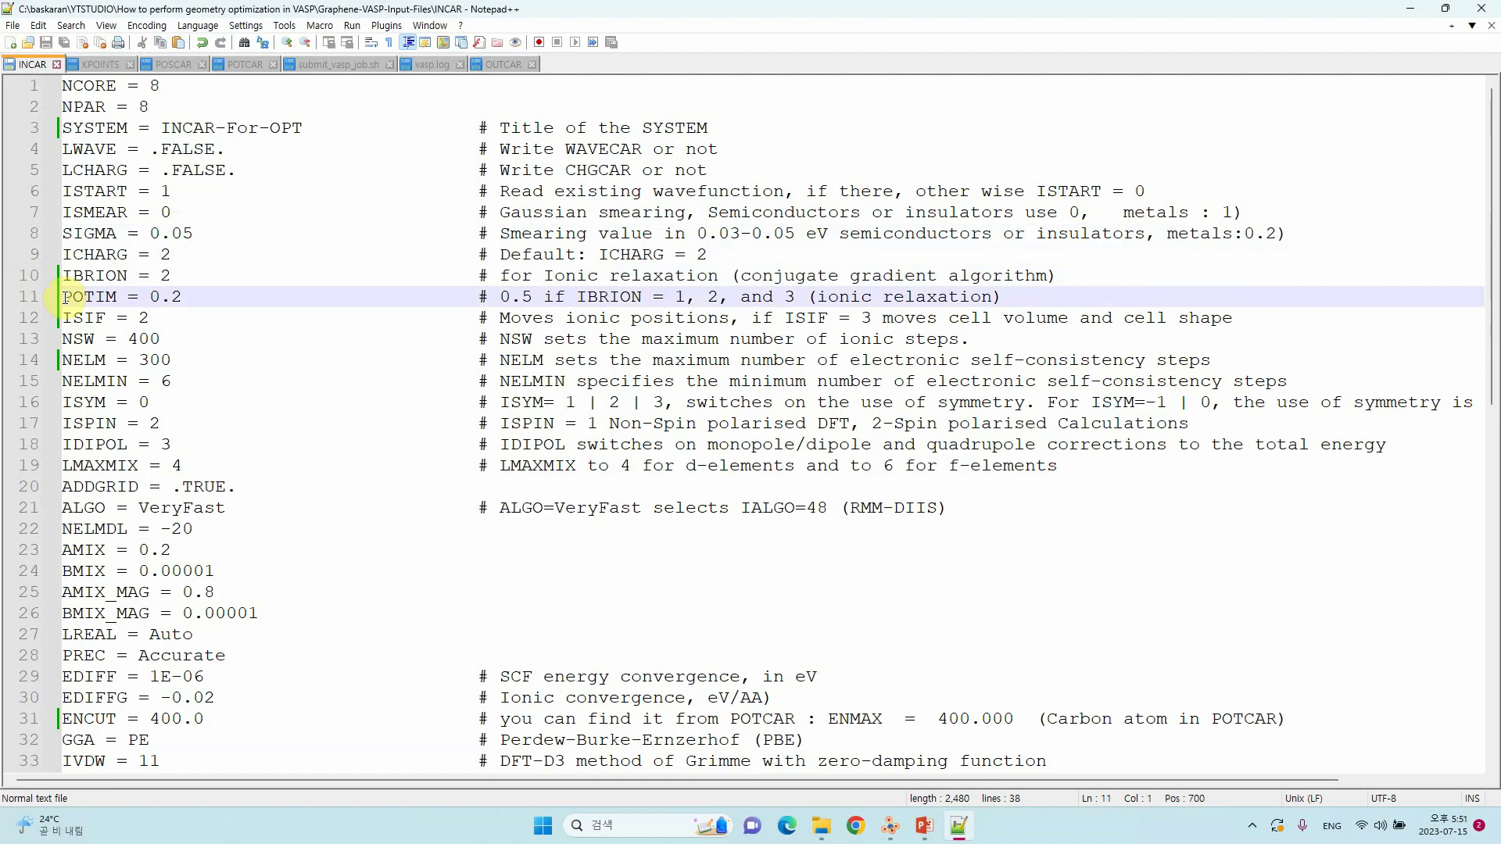
{"action": "left_click_drag", "start_coordinate": [64, 298], "coordinate": [601, 299]}
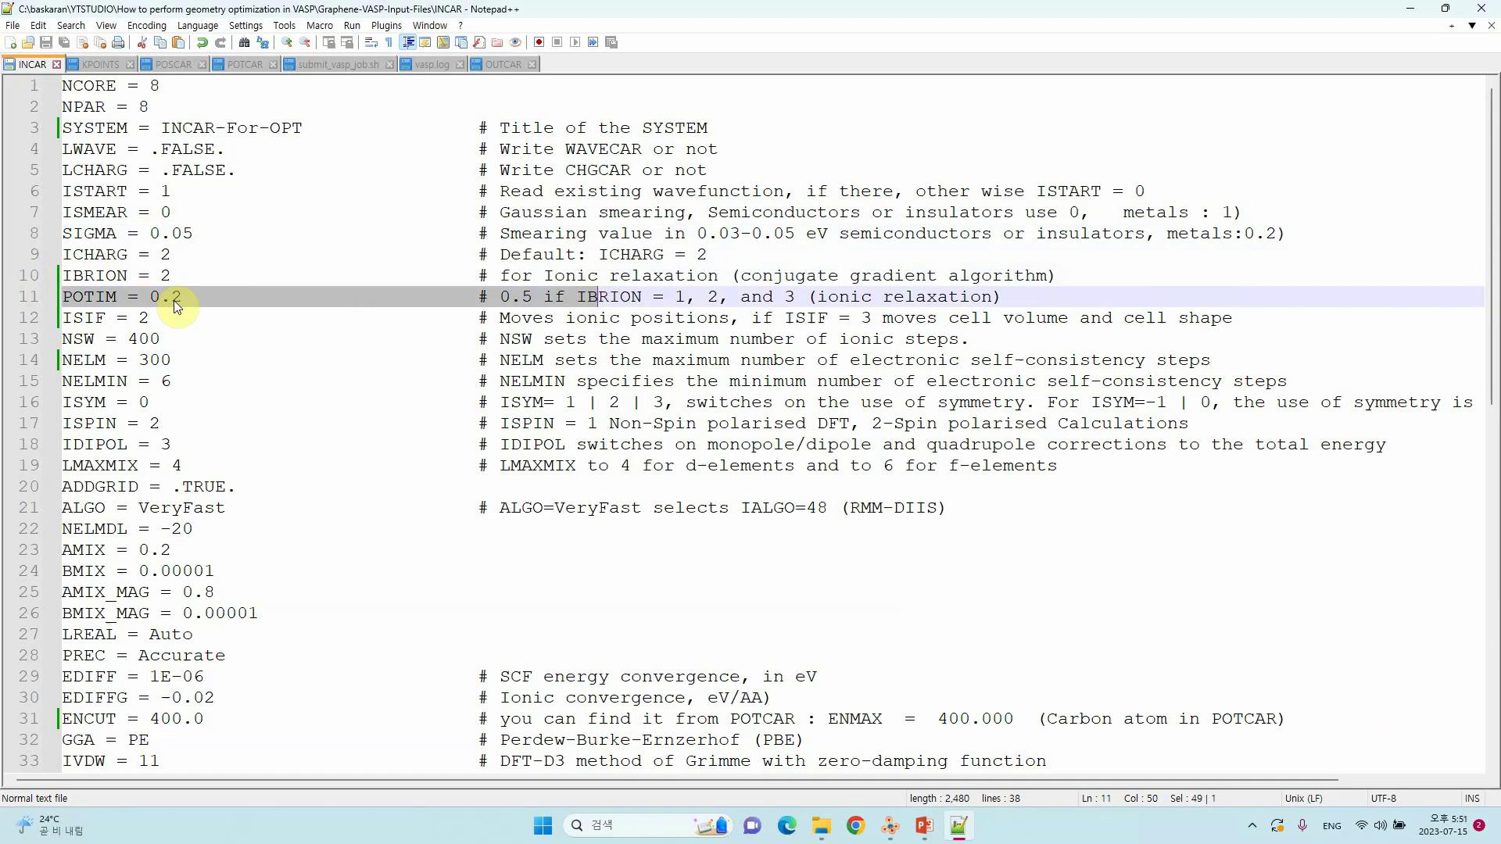
{"action": "left_click", "coordinate": [546, 299]}
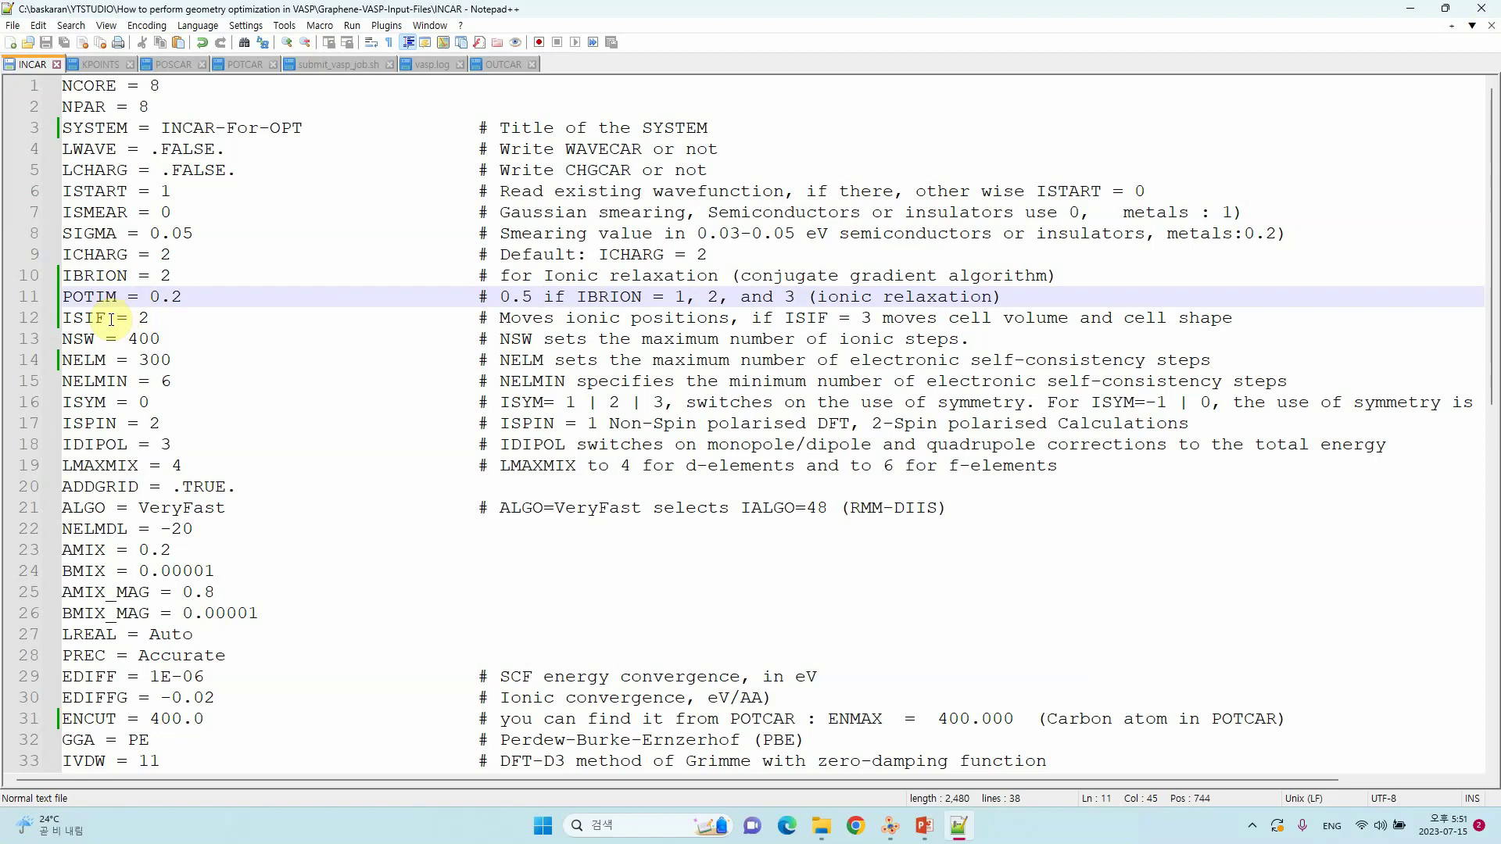
{"action": "left_click_drag", "start_coordinate": [73, 319], "coordinate": [882, 321]}
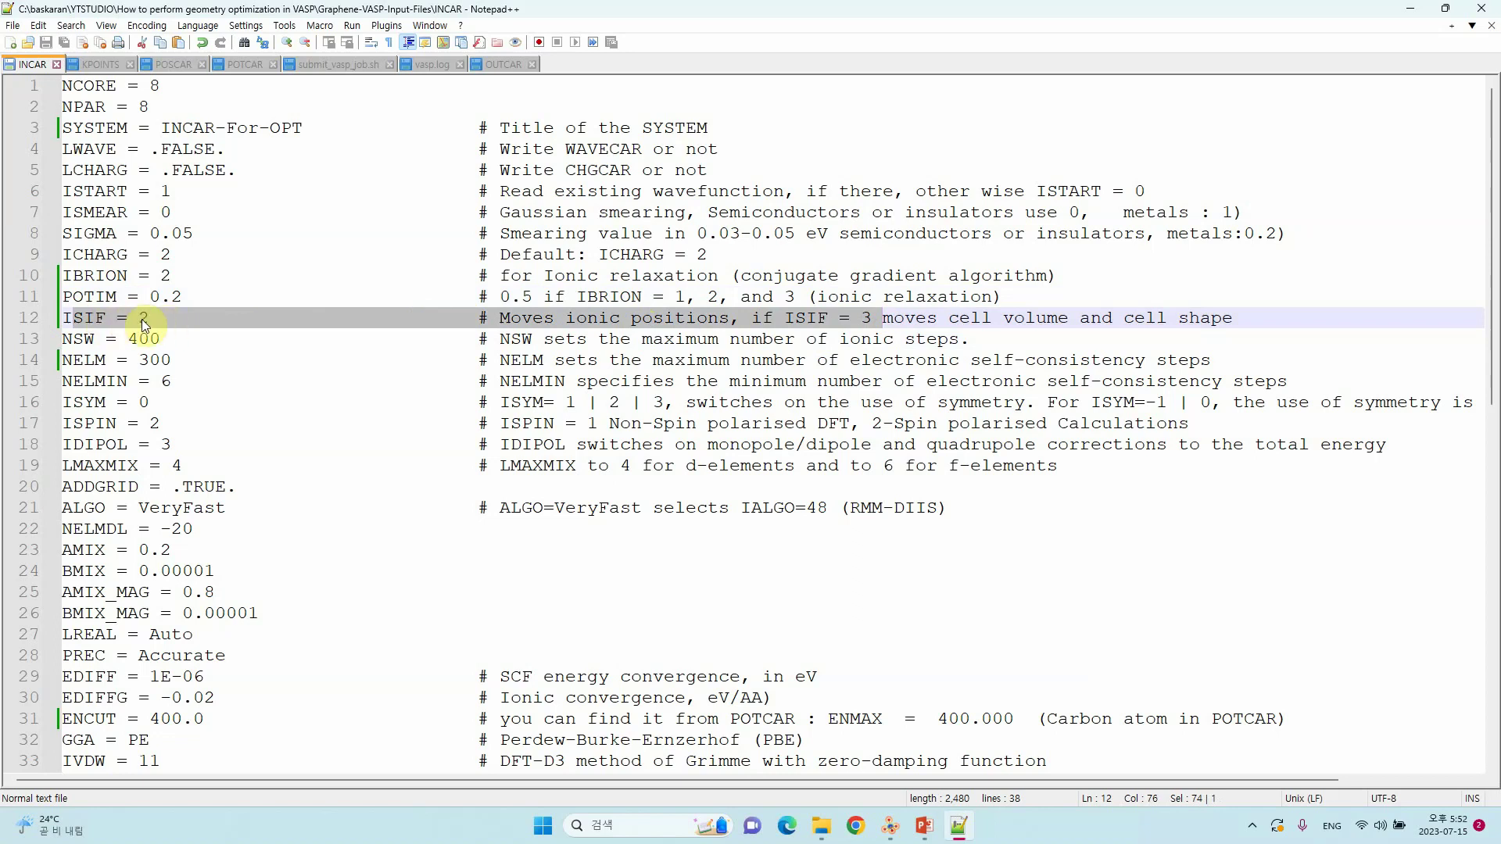
{"action": "left_click", "coordinate": [809, 319]}
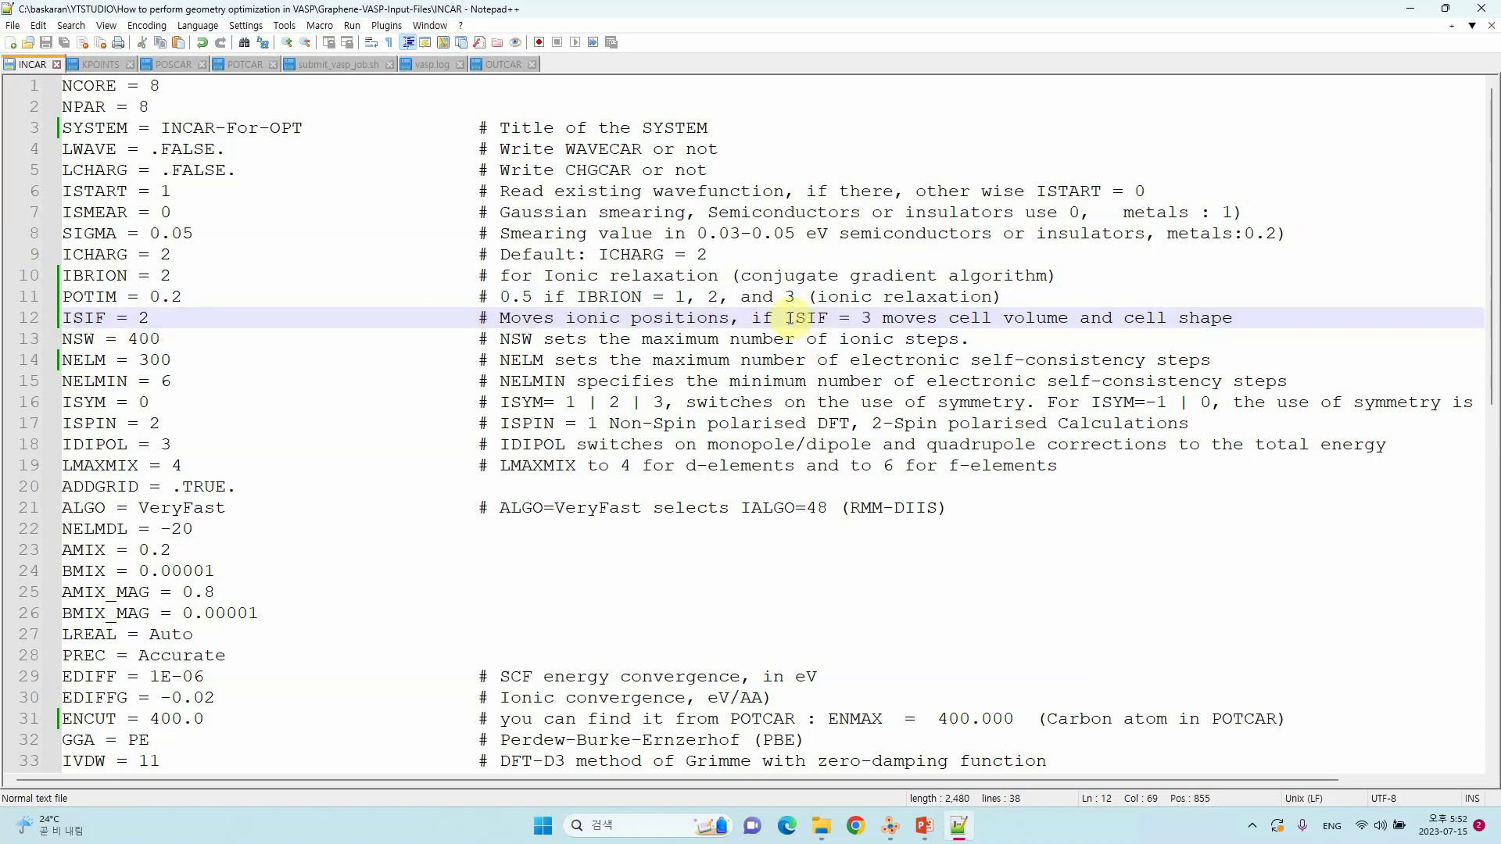
{"action": "left_click_drag", "start_coordinate": [791, 320], "coordinate": [915, 319]}
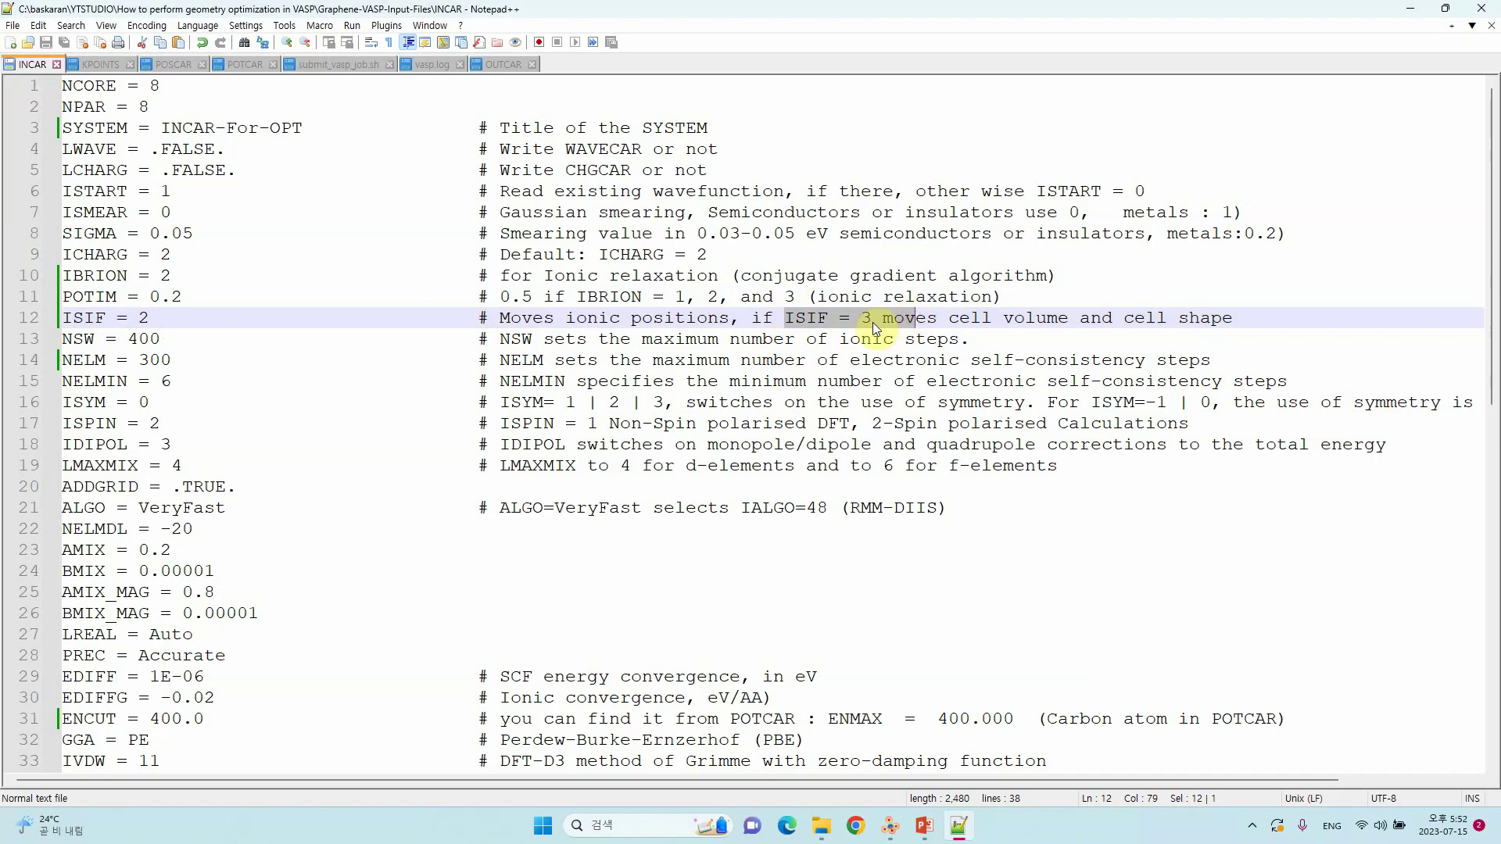
{"action": "left_click", "coordinate": [898, 319]}
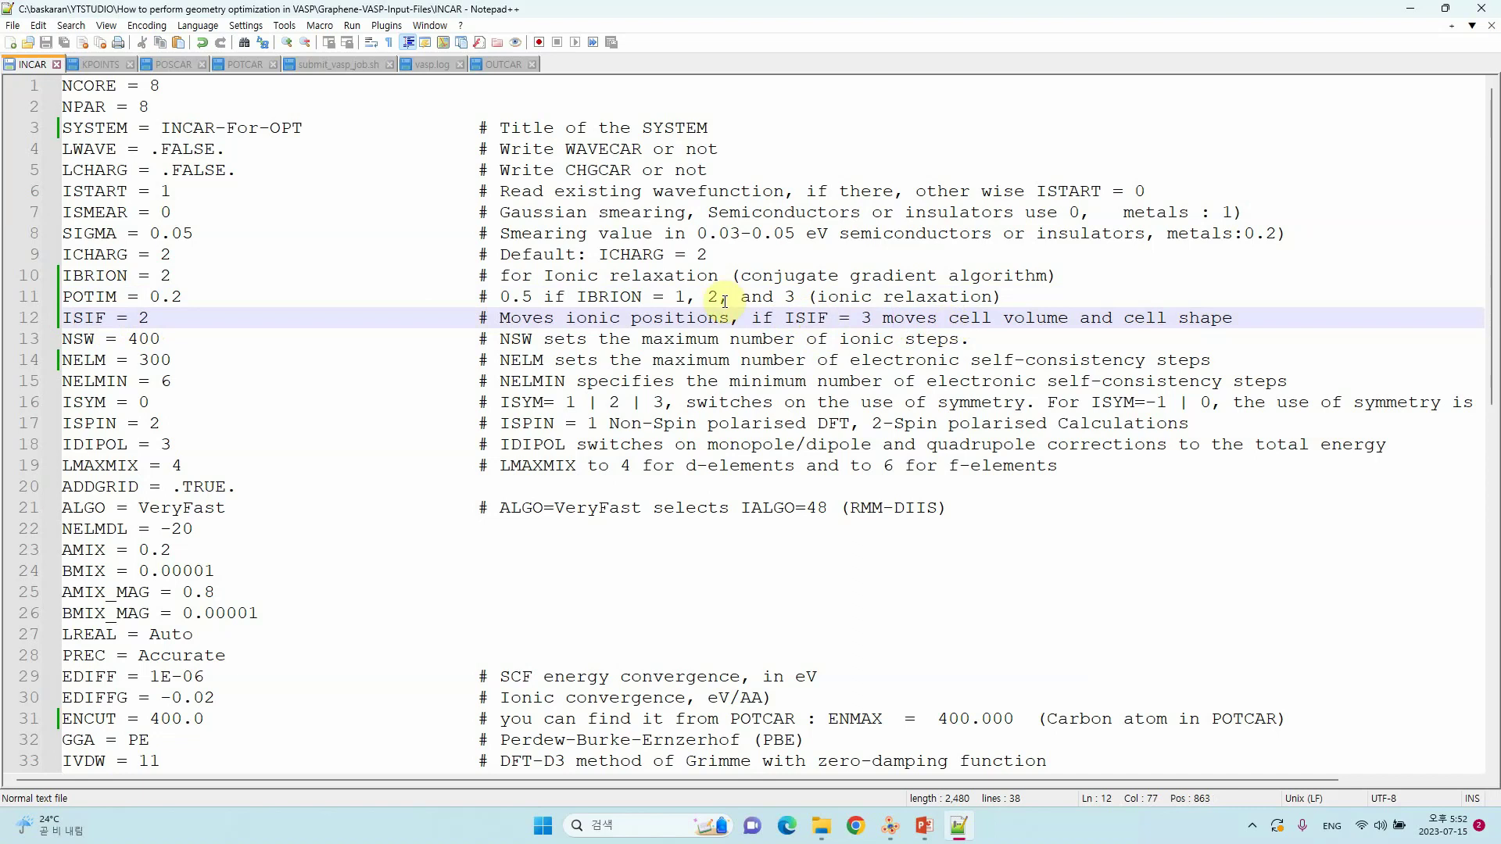
Examine the ionic and electronic step limits set by NSW, NELM and NELMIN.
{"action": "left_click_drag", "start_coordinate": [69, 339], "coordinate": [568, 347]}
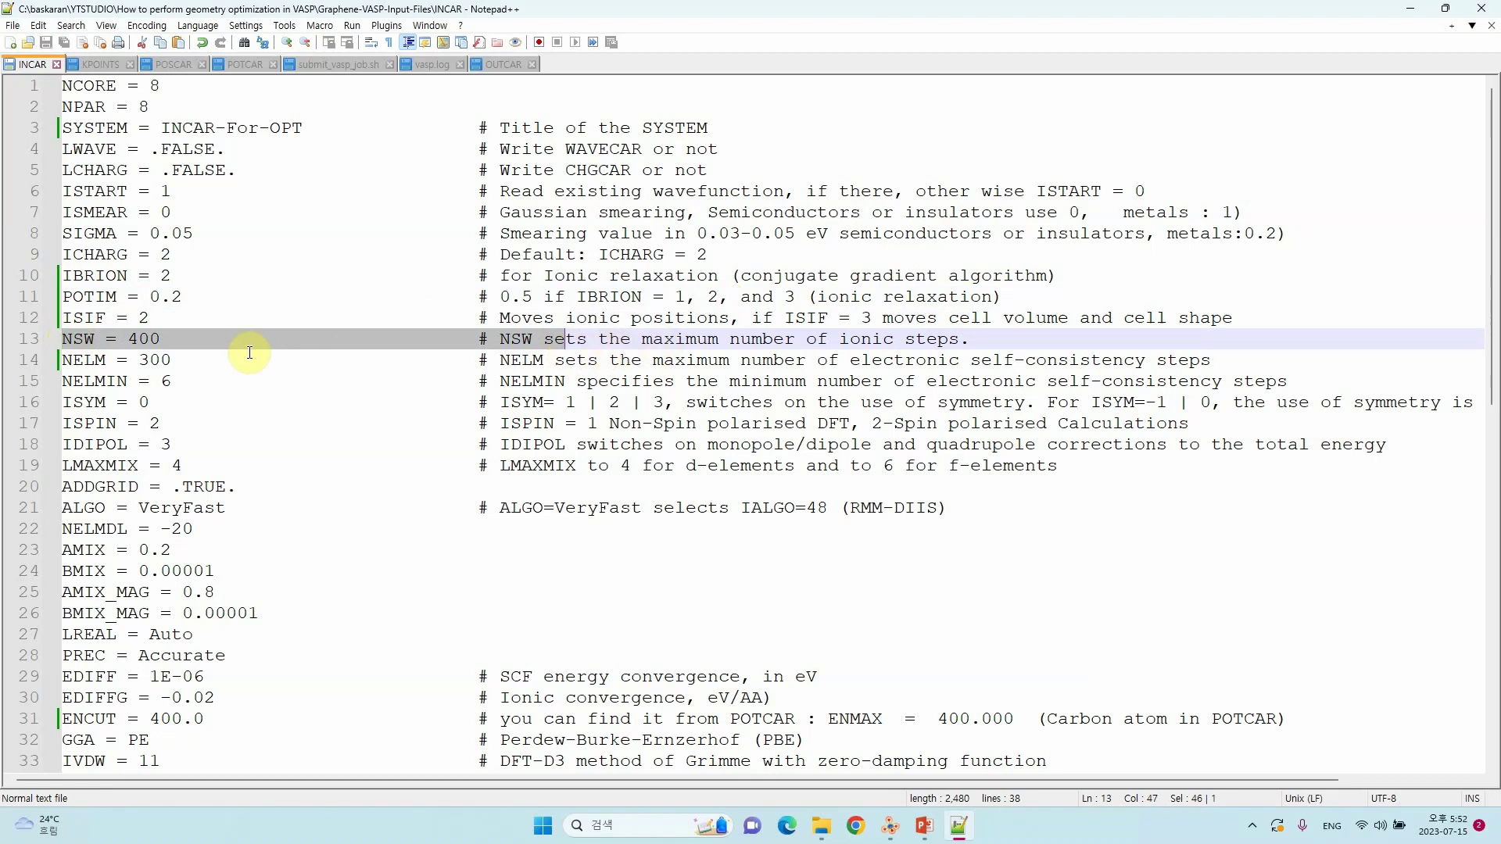
{"action": "left_click_drag", "start_coordinate": [64, 359], "coordinate": [103, 360]}
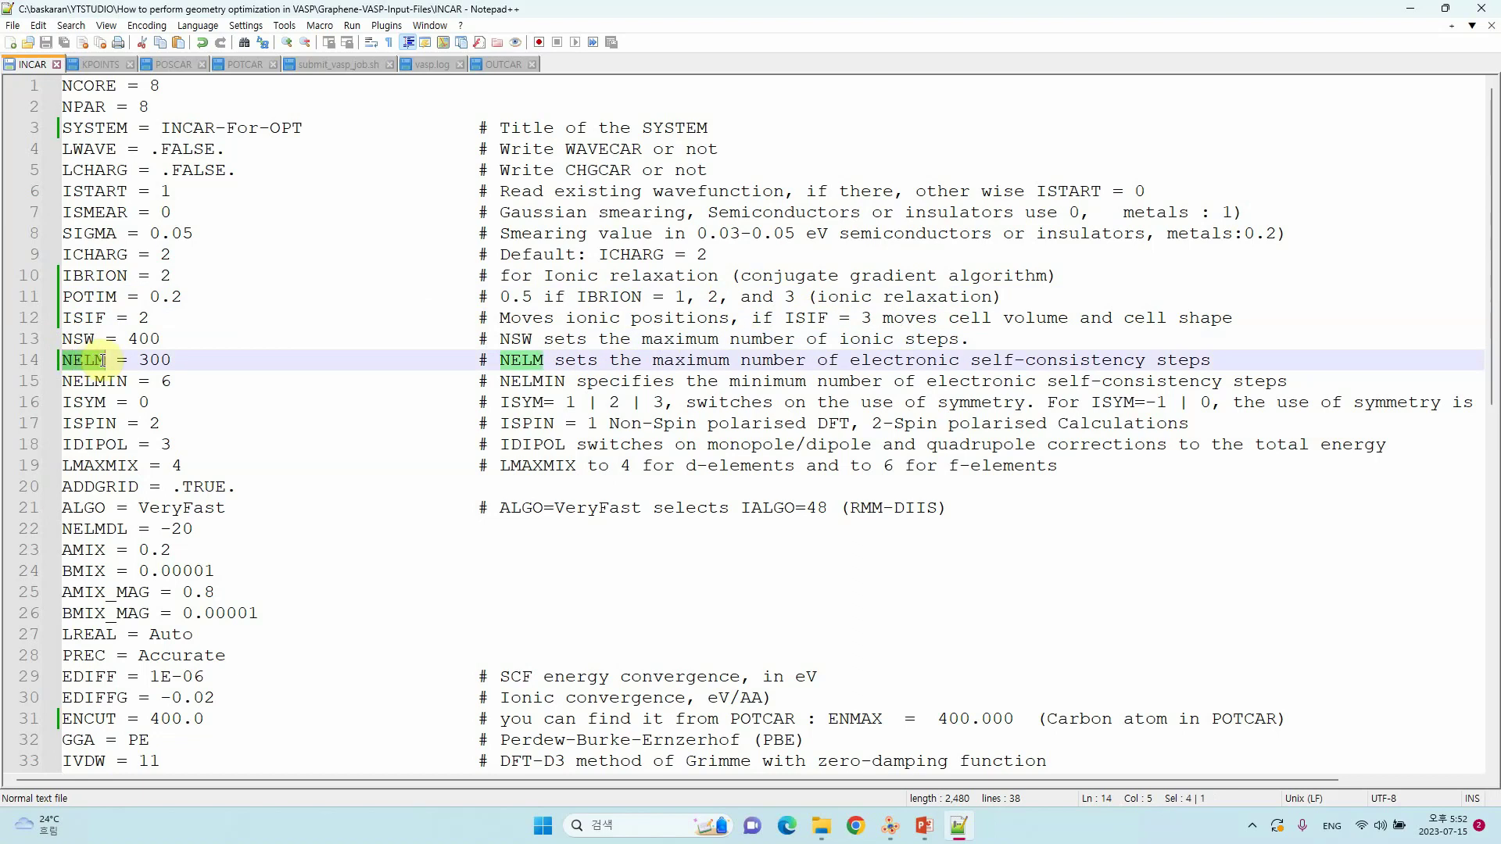
{"action": "left_click", "coordinate": [621, 360]}
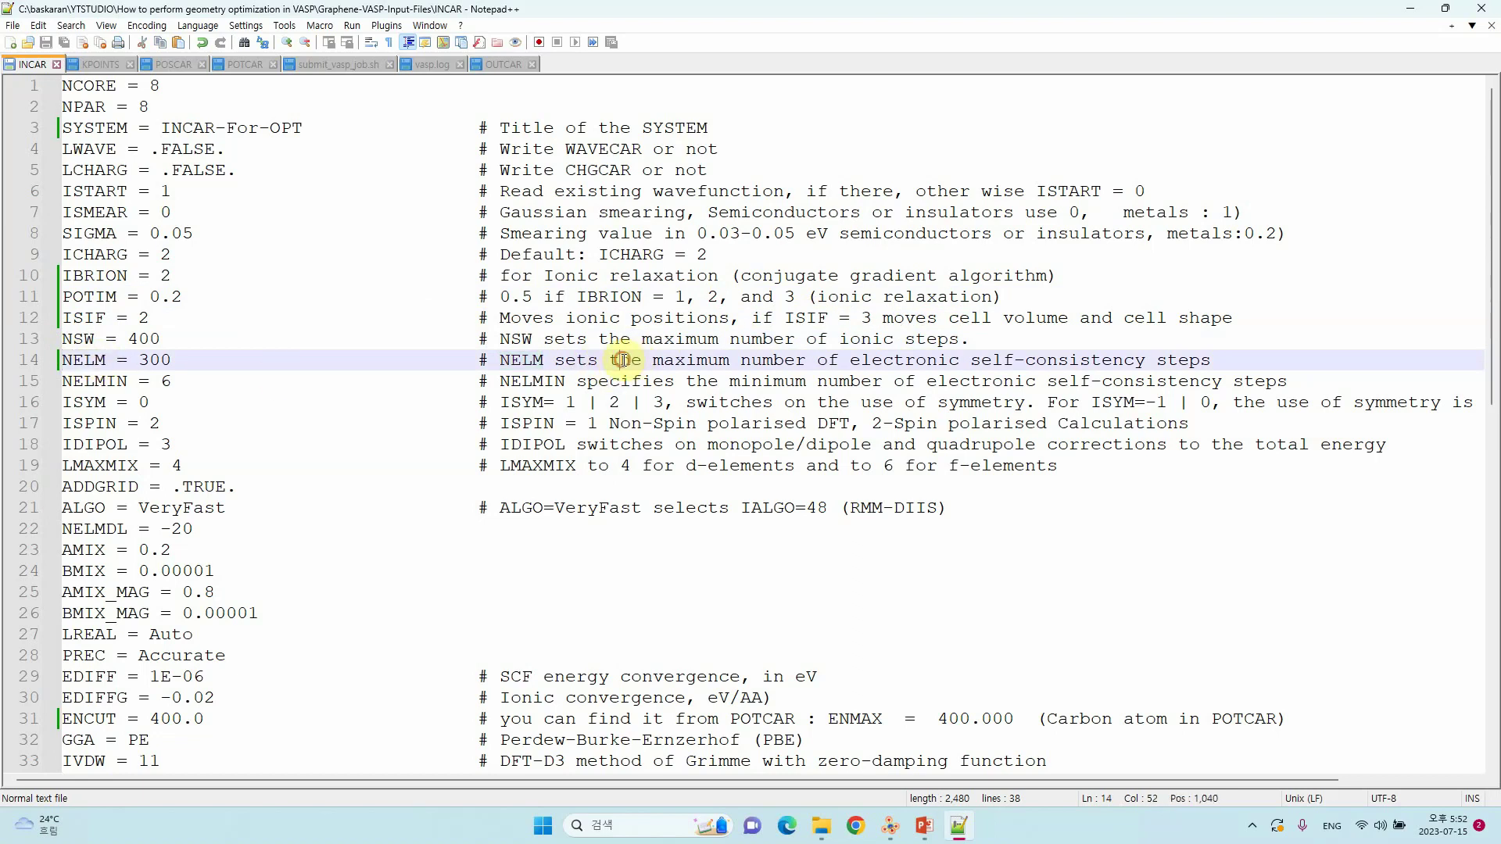
{"action": "left_click_drag", "start_coordinate": [622, 360], "coordinate": [973, 364]}
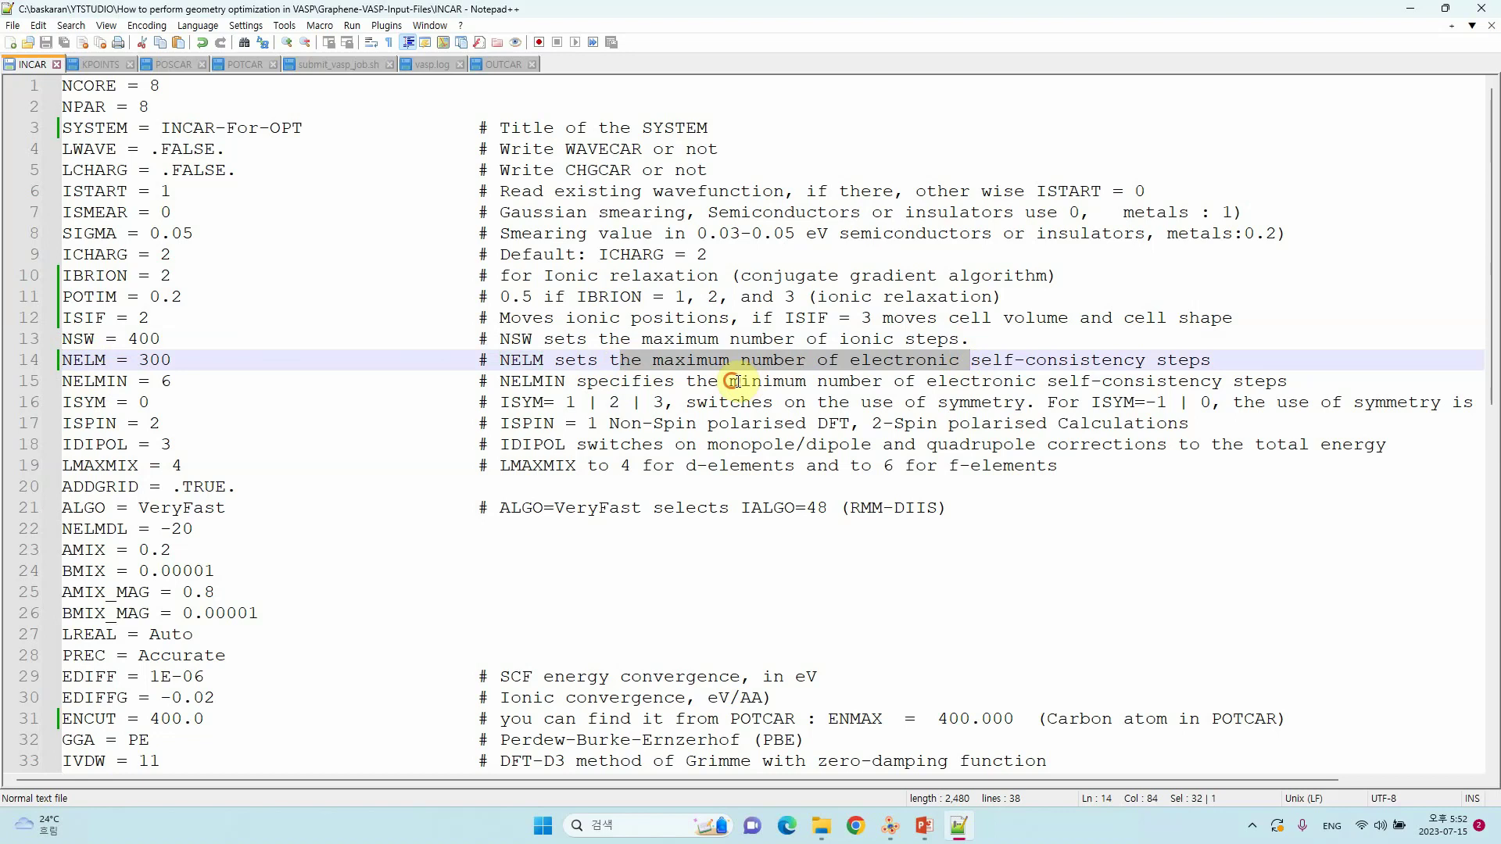
{"action": "left_click_drag", "start_coordinate": [735, 381], "coordinate": [1280, 388]}
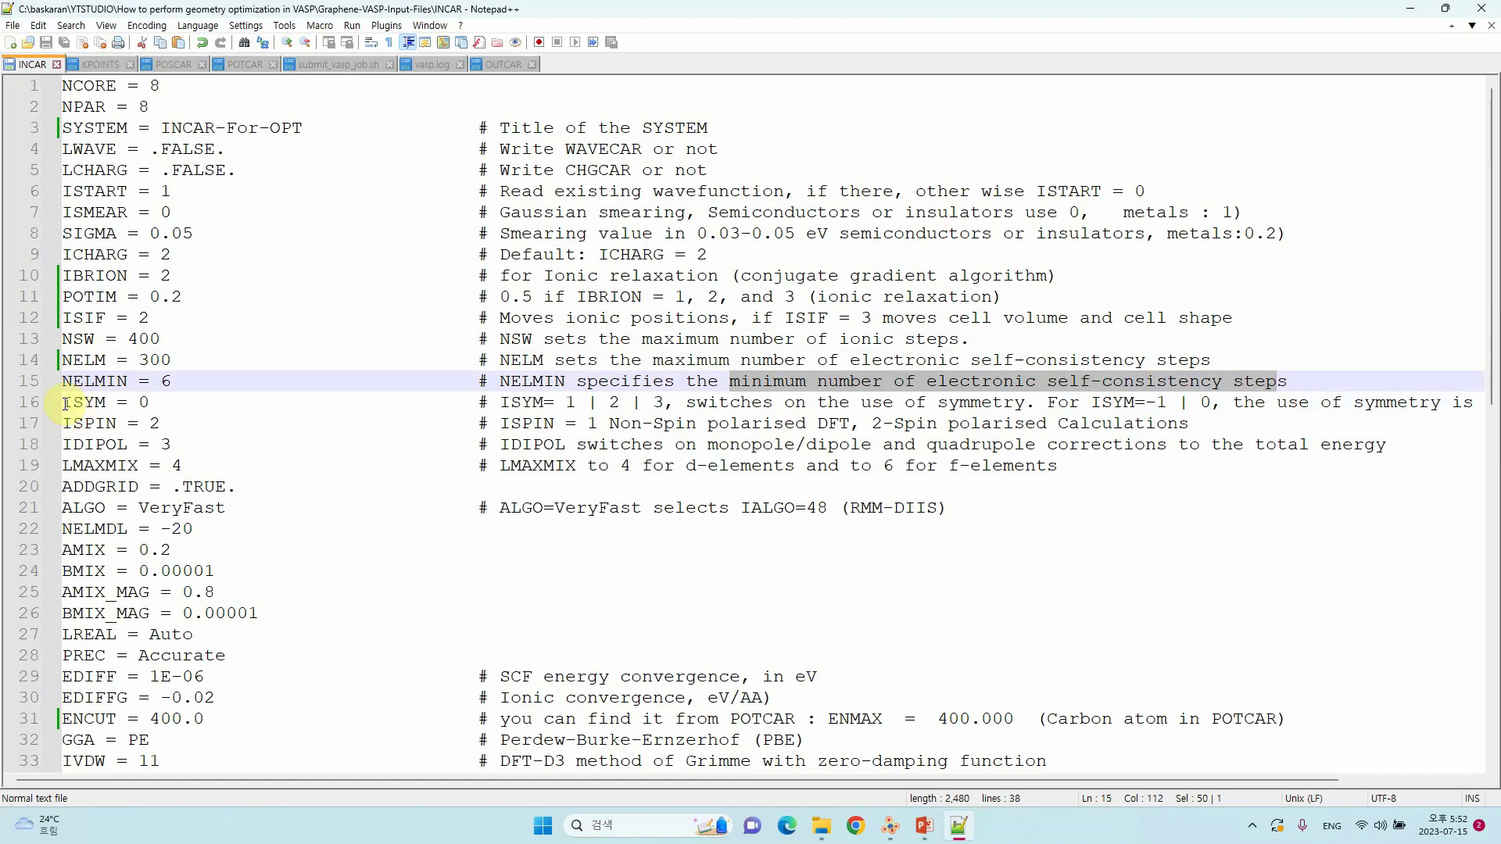
Review the symmetry, spin, dipole, LMAXMIX, ADDGRID and ALGO settings, plus the block from NELMDL to LREAL.
{"action": "left_click_drag", "start_coordinate": [63, 403], "coordinate": [163, 403]}
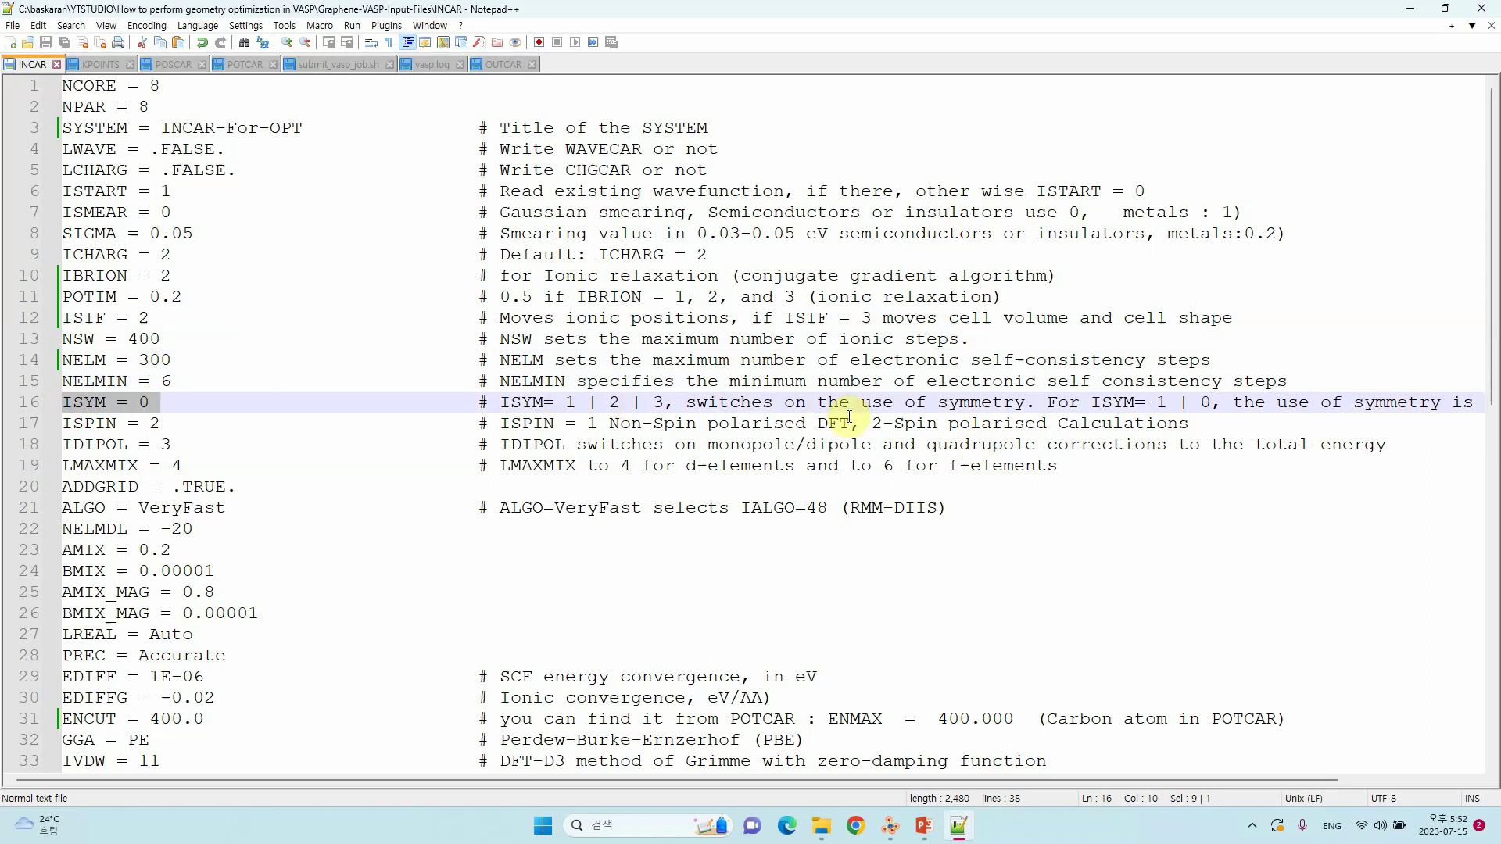
{"action": "left_click", "coordinate": [65, 422]}
{"action": "left_click_drag", "start_coordinate": [66, 423], "coordinate": [167, 425]}
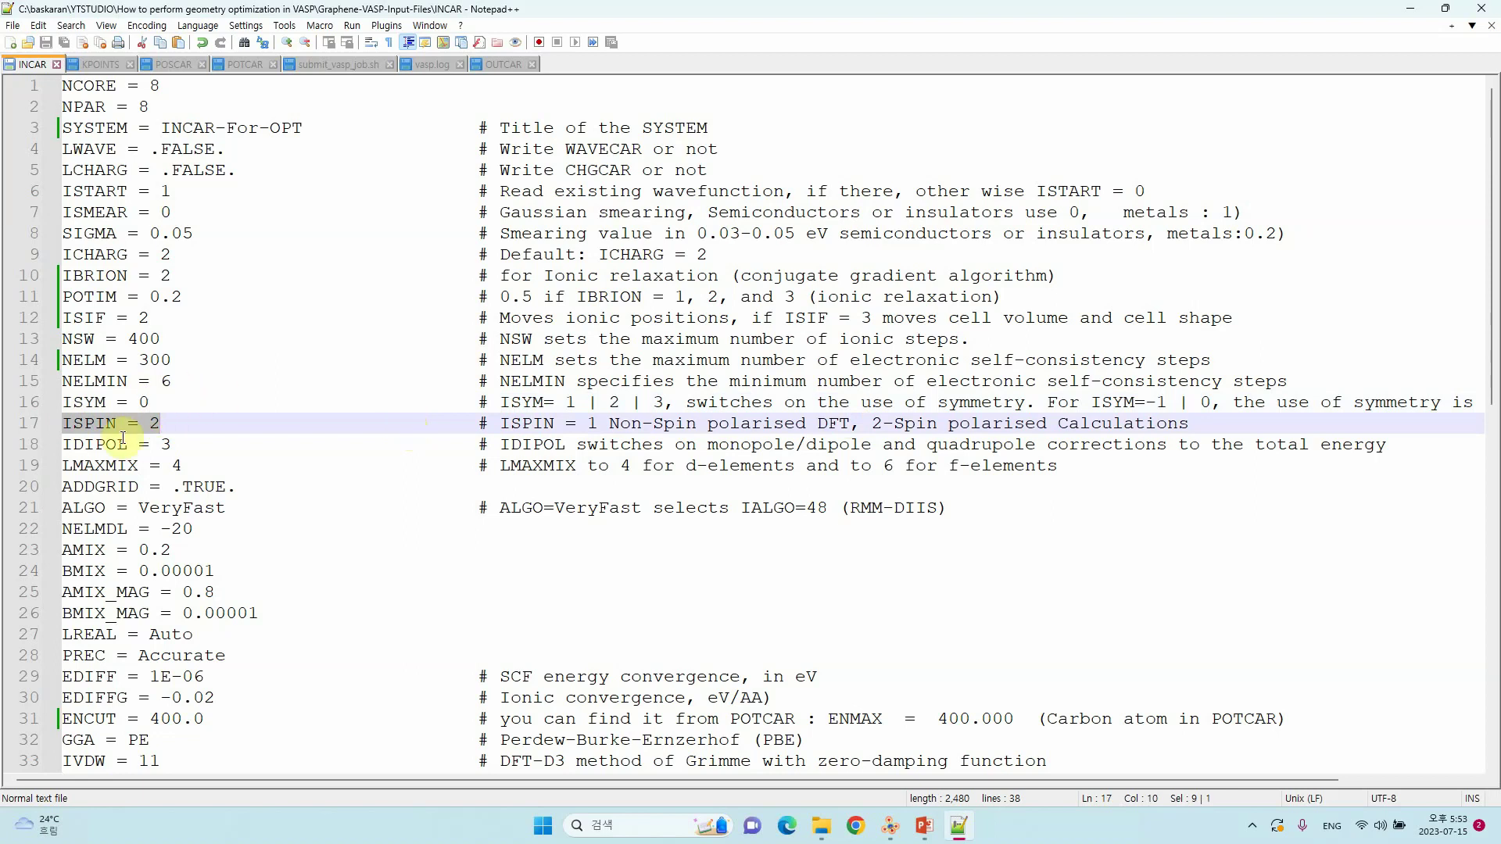
{"action": "left_click_drag", "start_coordinate": [62, 445], "coordinate": [206, 446]}
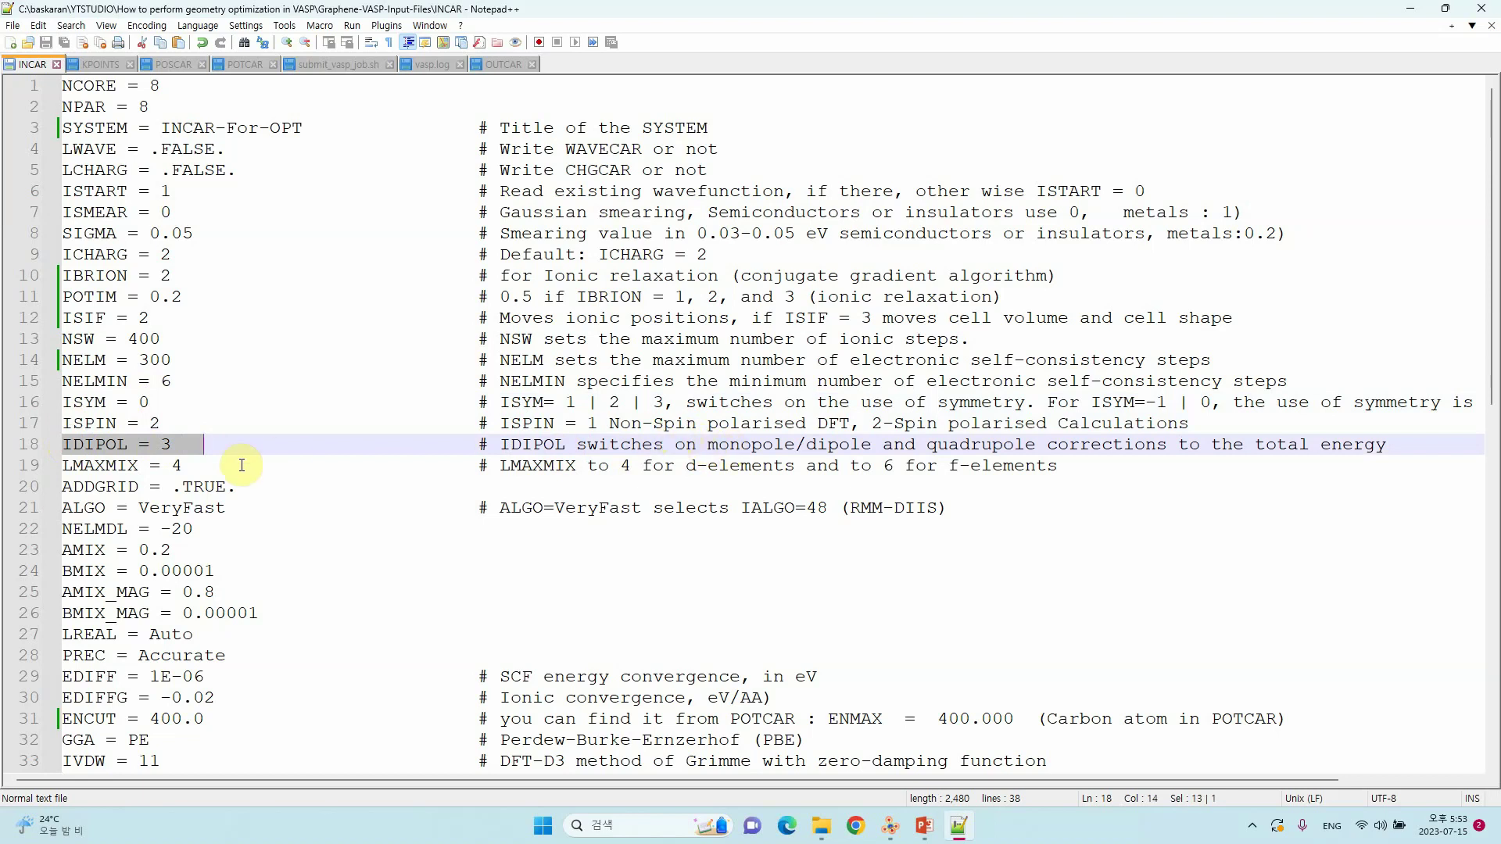
{"action": "left_click_drag", "start_coordinate": [68, 468], "coordinate": [182, 468]}
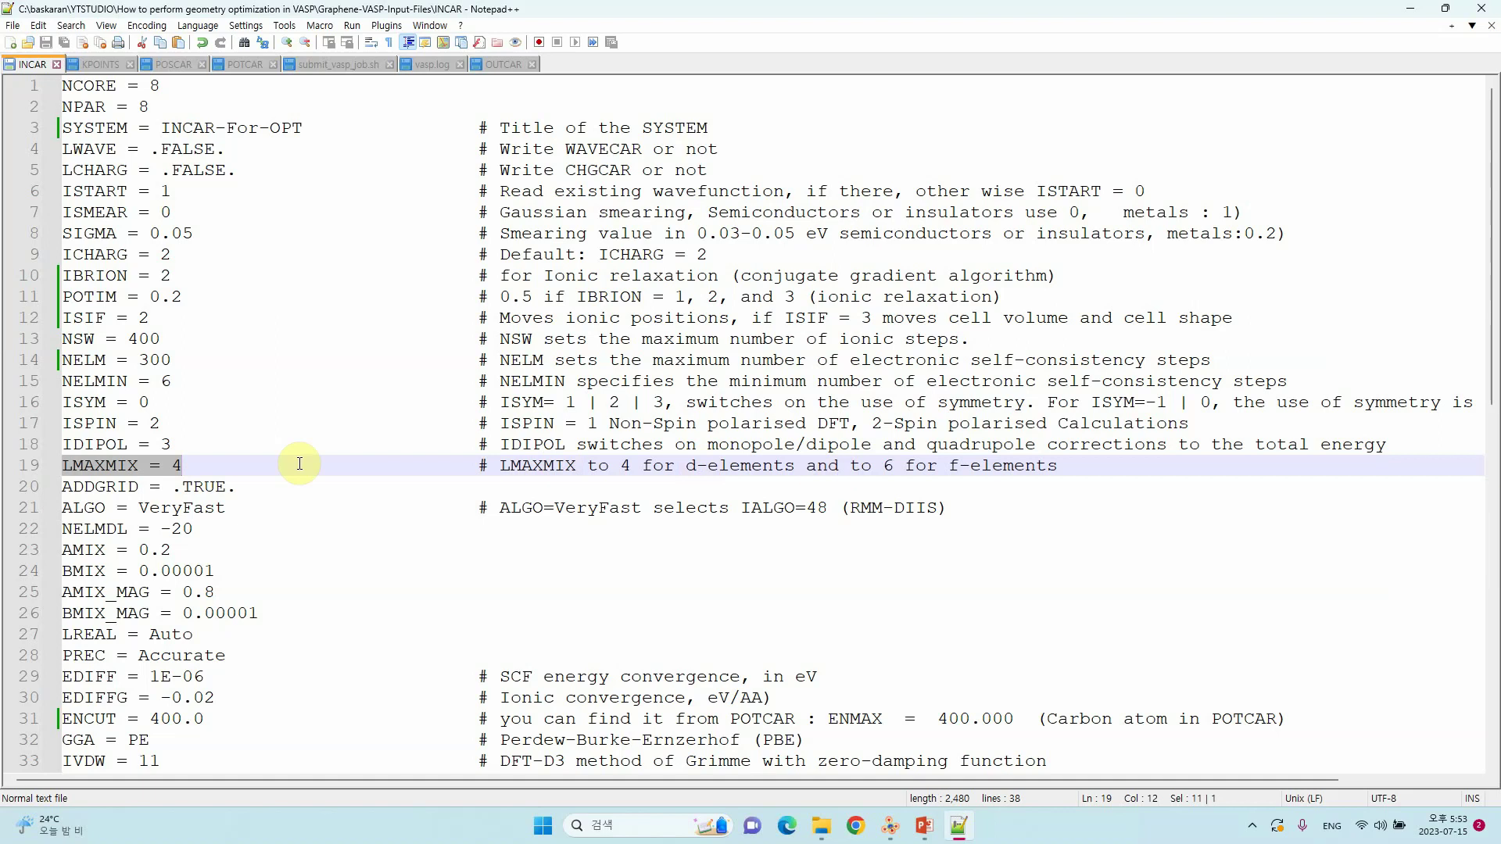
{"action": "left_click_drag", "start_coordinate": [94, 486], "coordinate": [237, 485]}
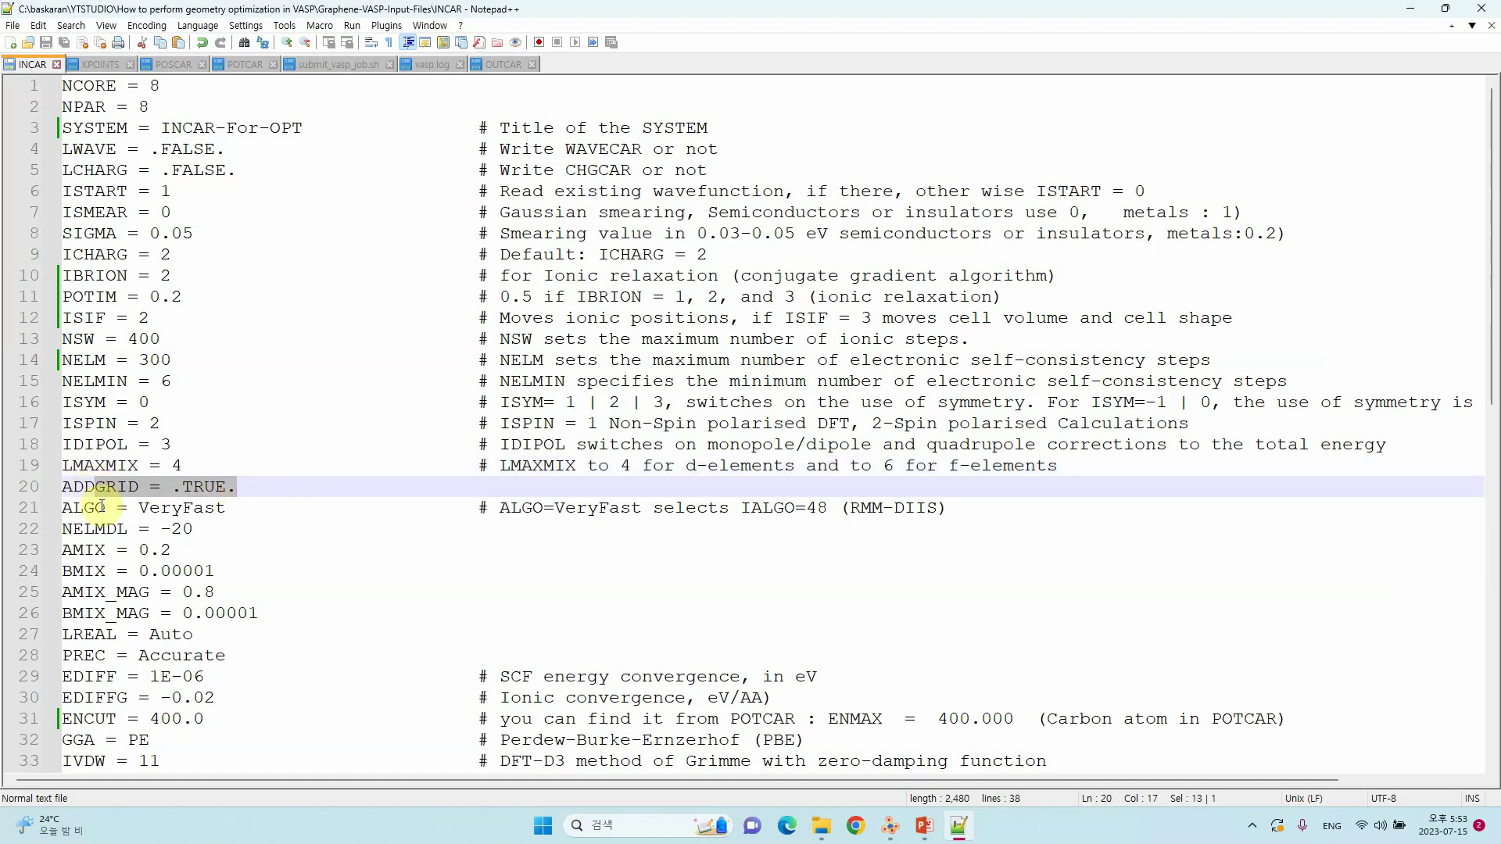
{"action": "left_click_drag", "start_coordinate": [64, 508], "coordinate": [247, 509]}
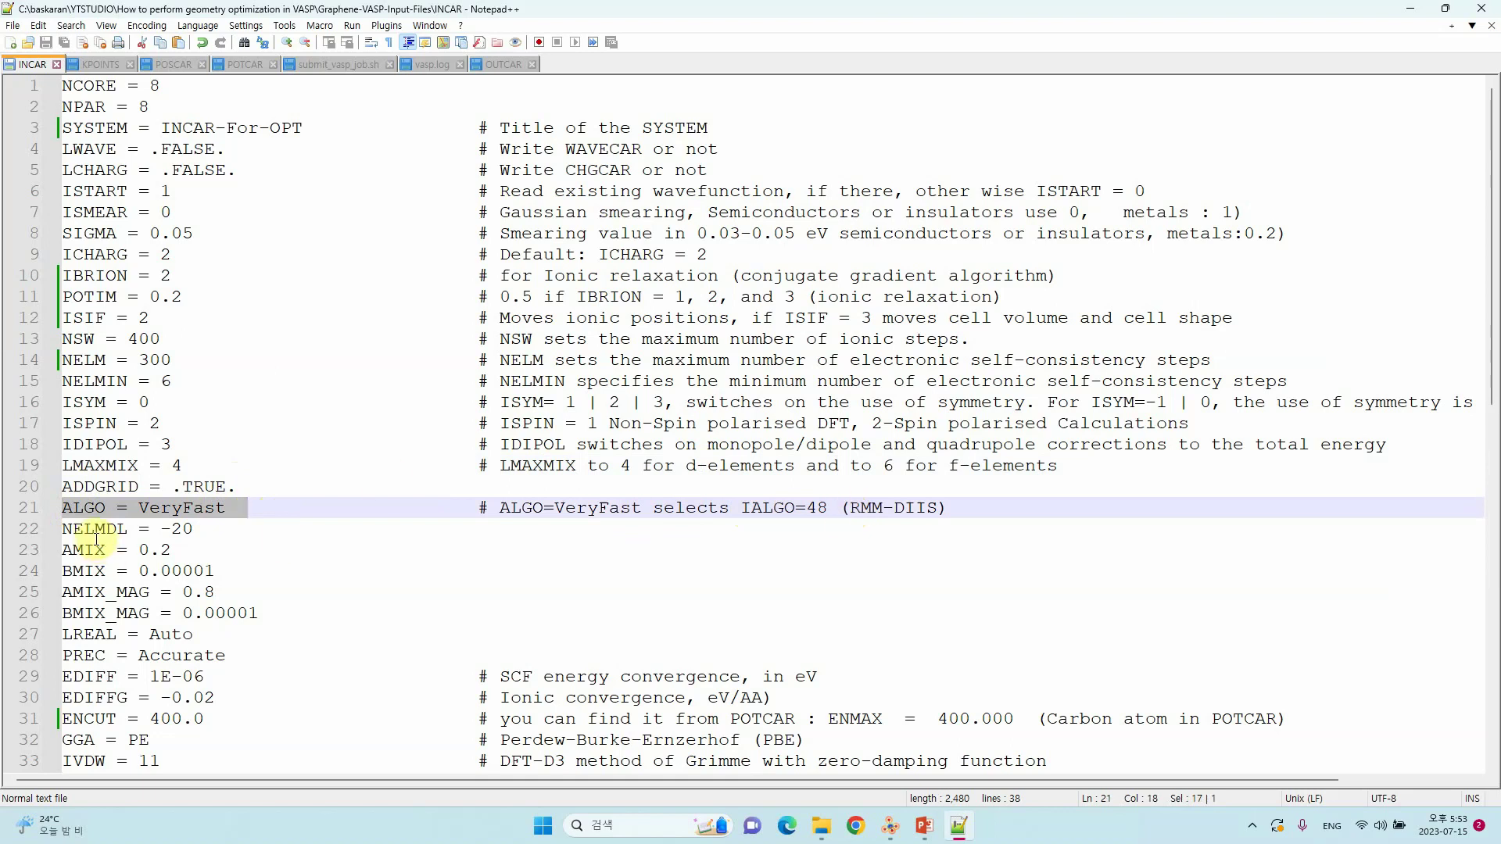
{"action": "left_click_drag", "start_coordinate": [75, 529], "coordinate": [234, 637]}
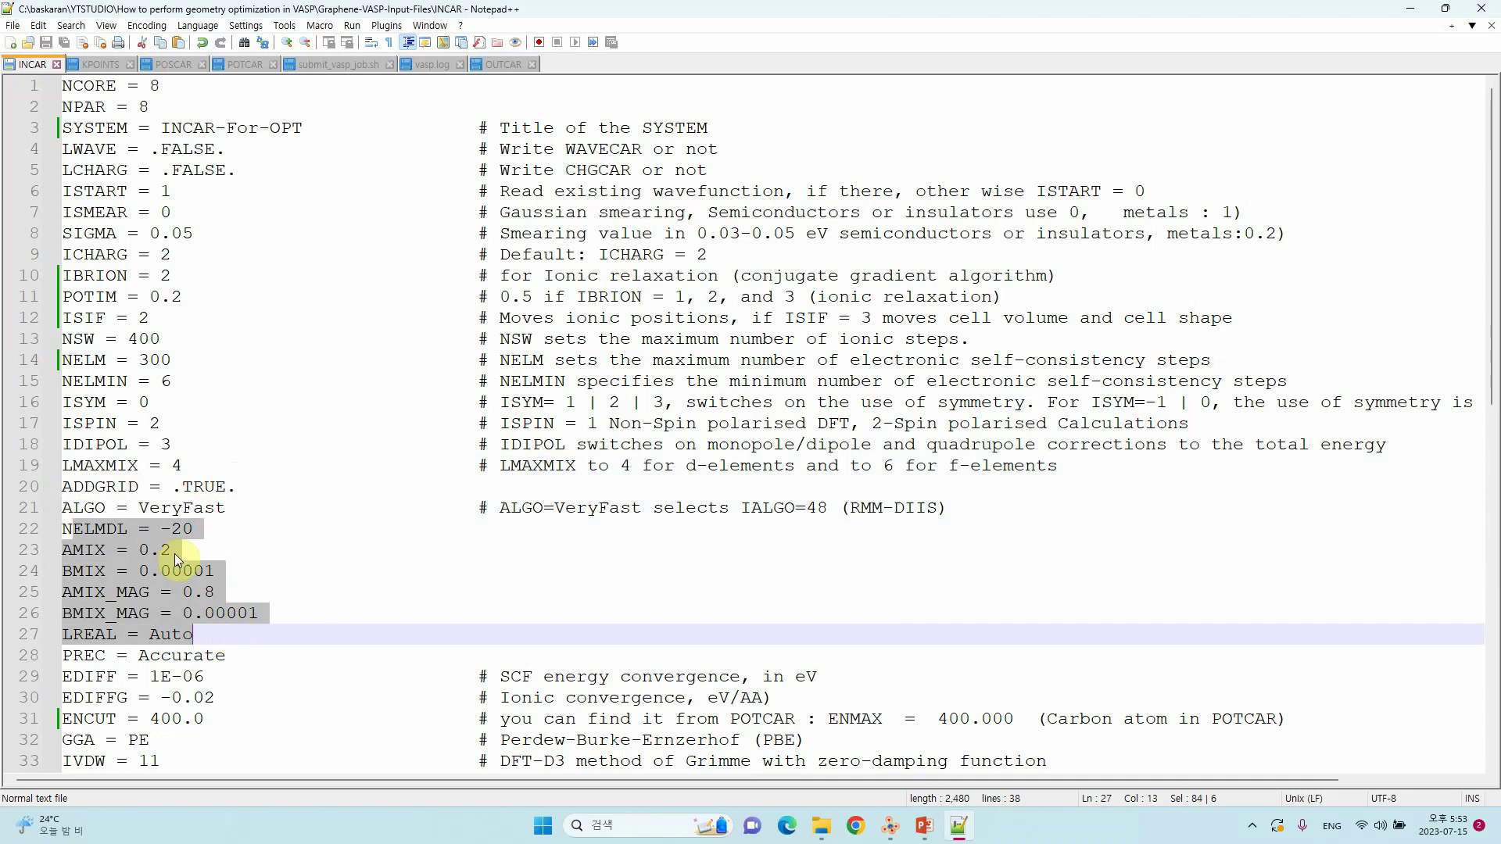
Examine the EDIFF and EDIFFG convergence criteria with their comments and the IVDW dispersion correction in the INCAR file.
{"action": "scroll", "coordinate": [193, 613], "scroll_direction": "down", "scroll_amount": 2}
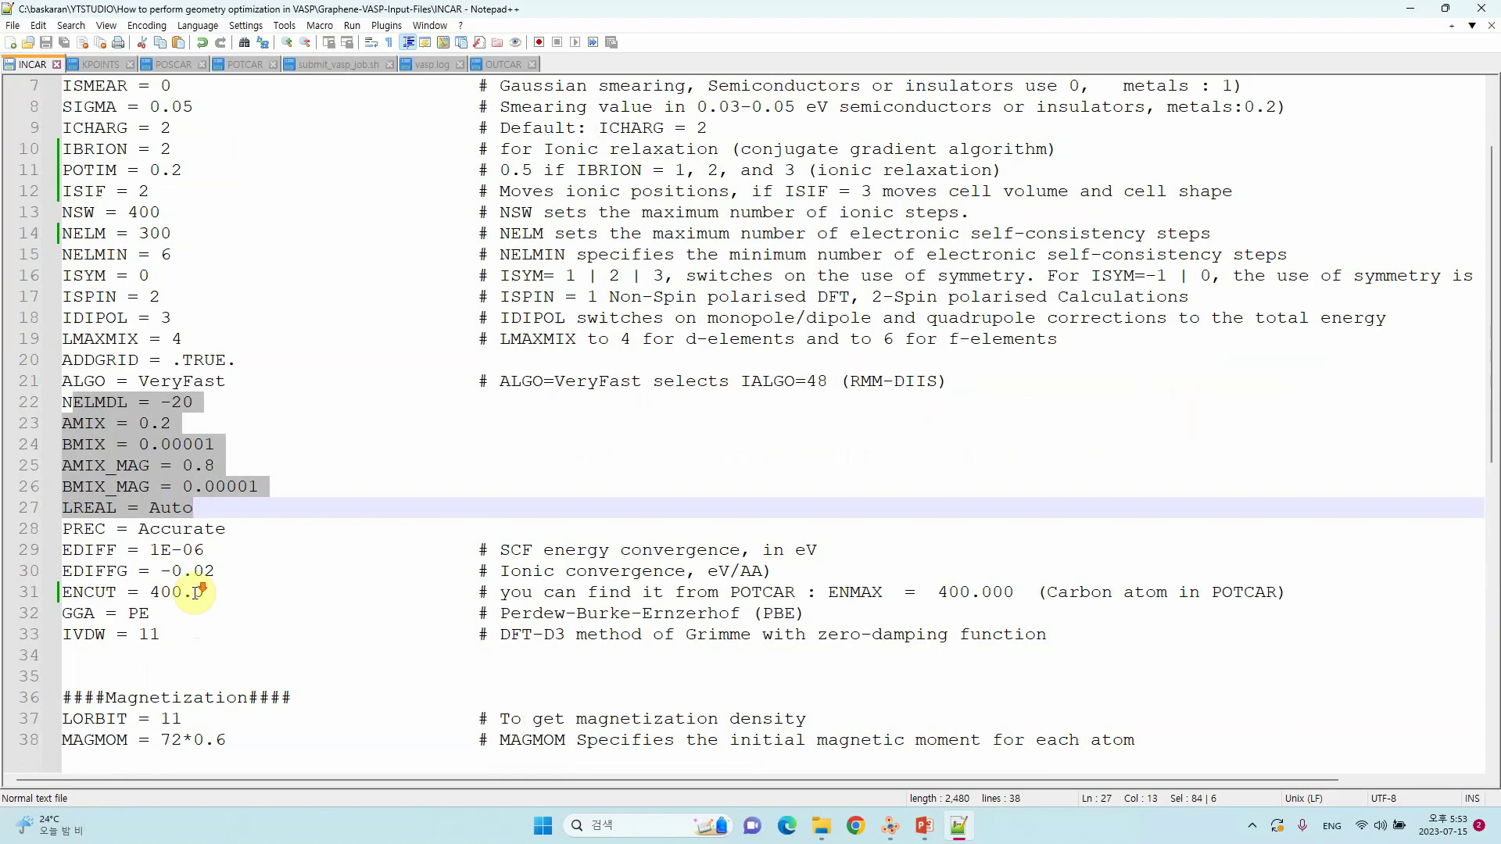
{"action": "scroll", "coordinate": [196, 592], "scroll_direction": "down", "scroll_amount": 1}
{"action": "left_click", "coordinate": [70, 489]}
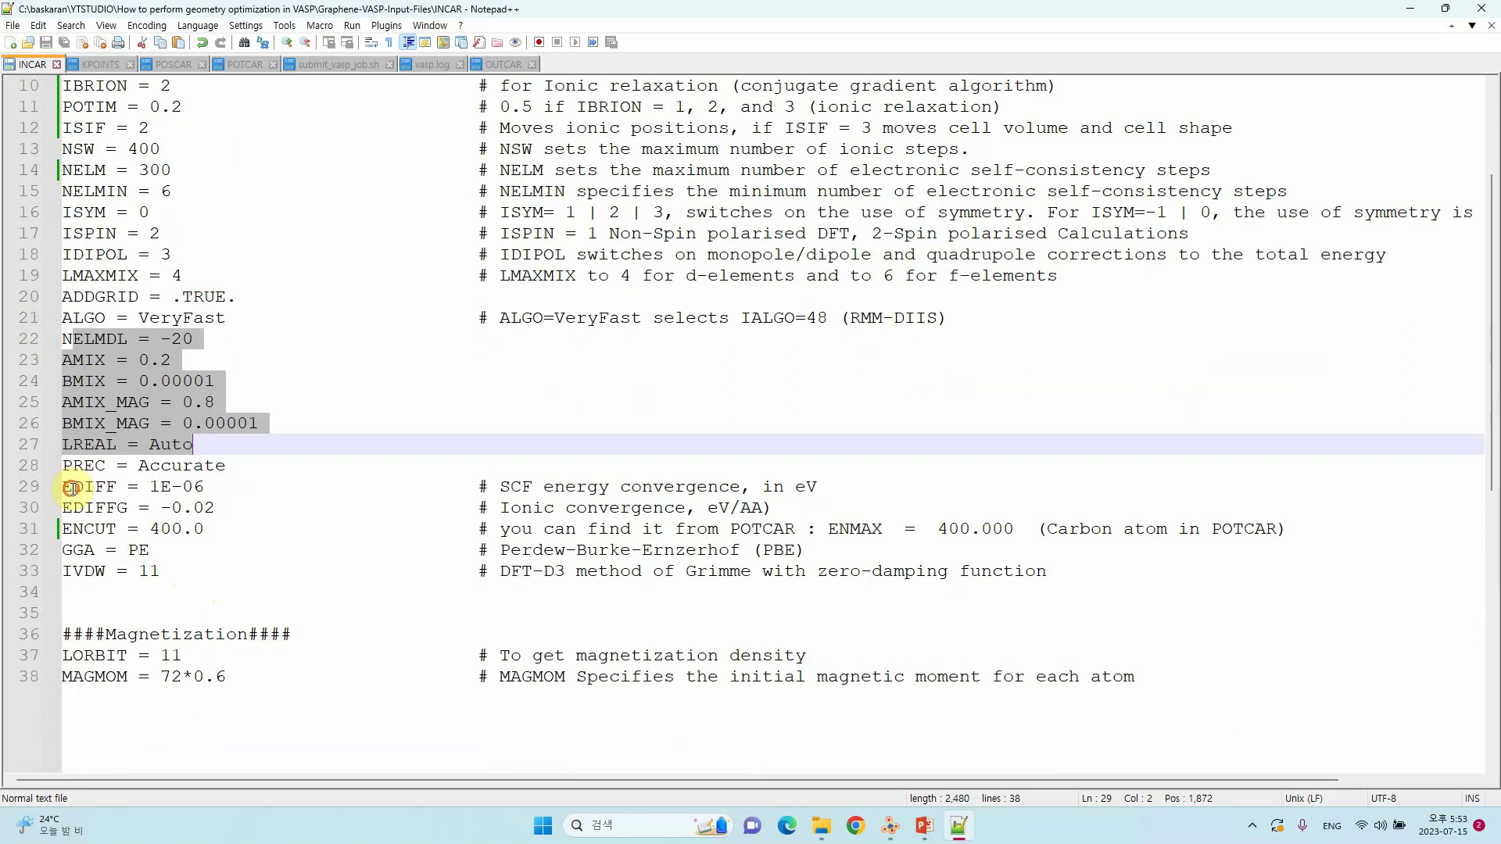
{"action": "left_click_drag", "start_coordinate": [70, 488], "coordinate": [567, 489]}
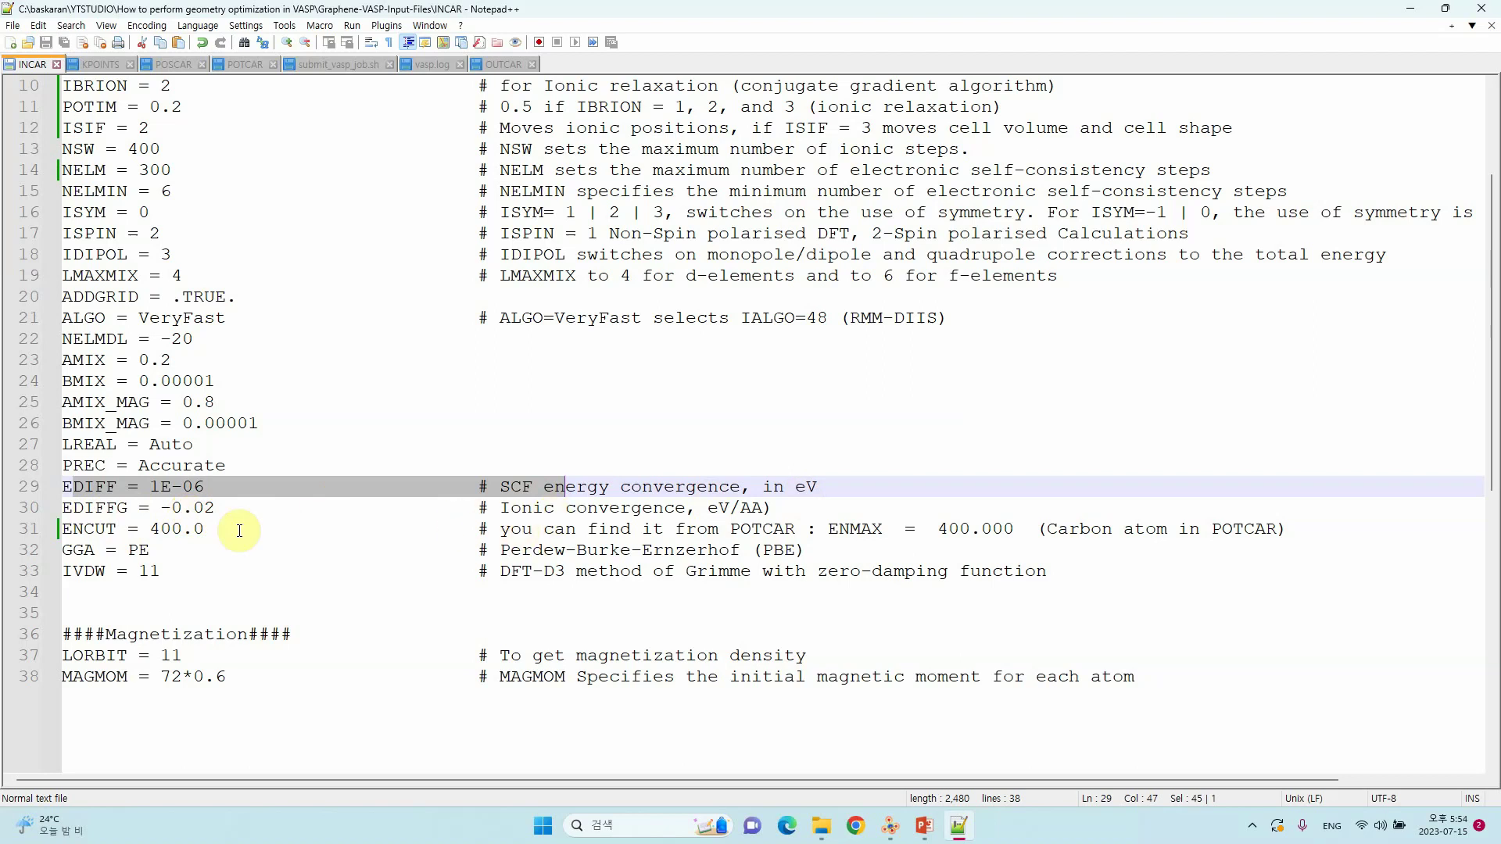
{"action": "left_click_drag", "start_coordinate": [162, 508], "coordinate": [467, 508]}
{"action": "left_click_drag", "start_coordinate": [314, 508], "coordinate": [572, 508]}
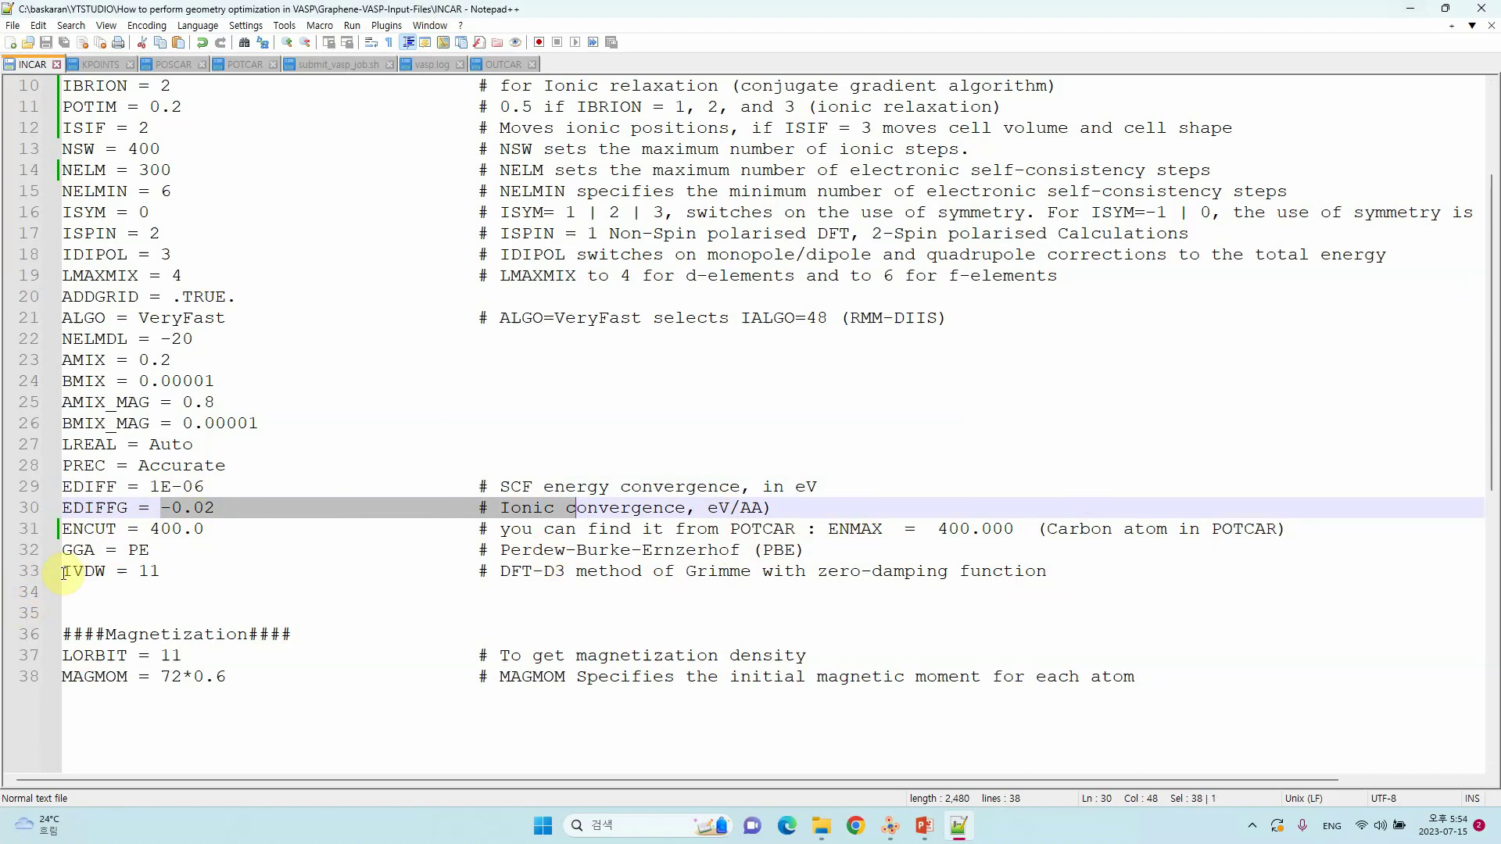
{"action": "left_click_drag", "start_coordinate": [64, 574], "coordinate": [161, 573]}
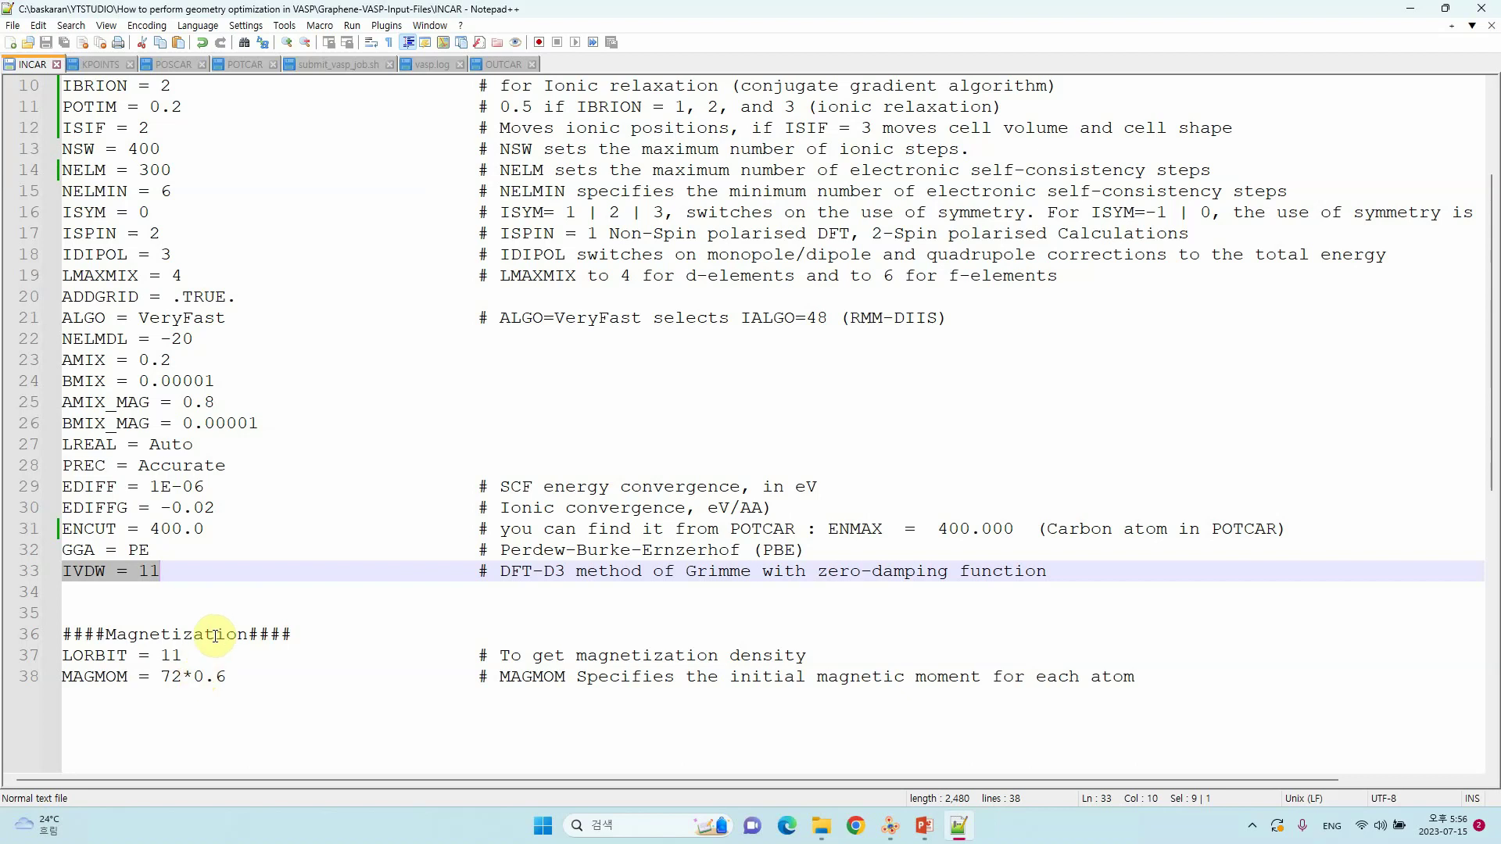
{"action": "scroll", "coordinate": [168, 277], "scroll_direction": "up", "scroll_amount": 3}
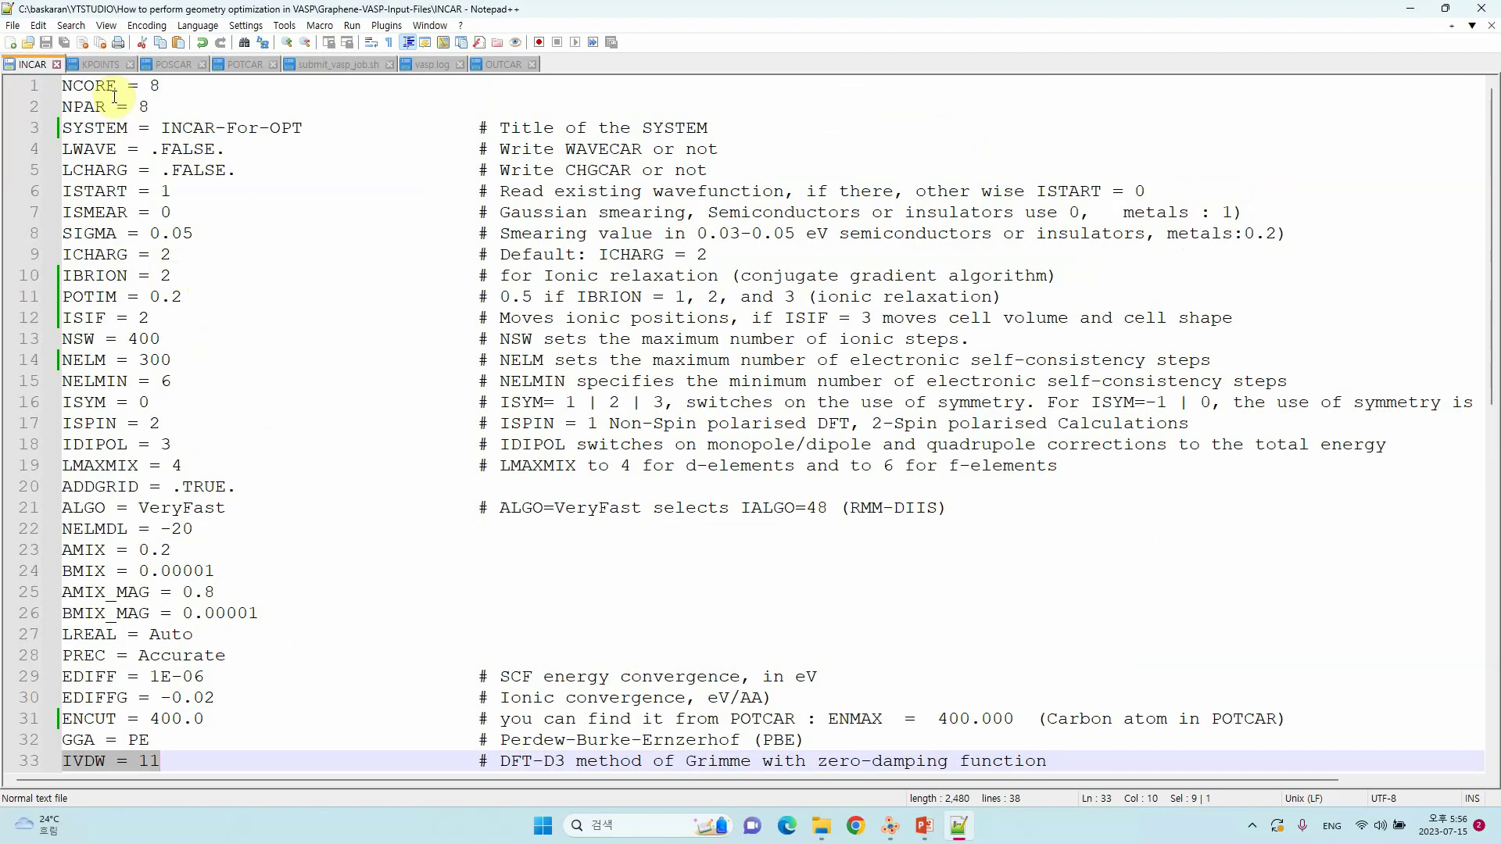
Review the k-point mesh in KPOINTS, plus the element symbol, atom count and full coordinate list in POSCAR.
{"action": "left_click", "coordinate": [101, 62]}
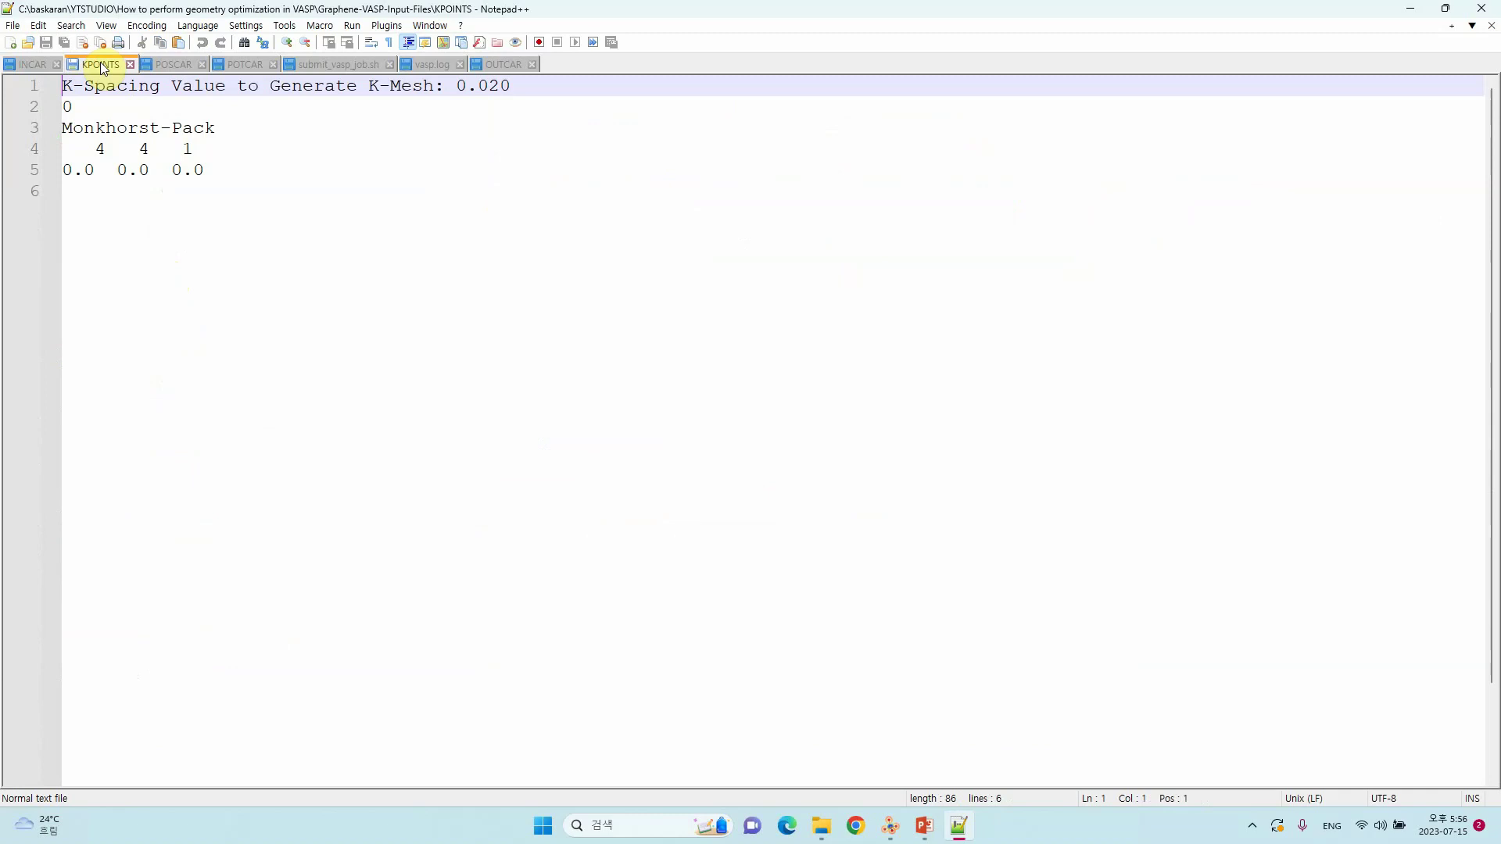
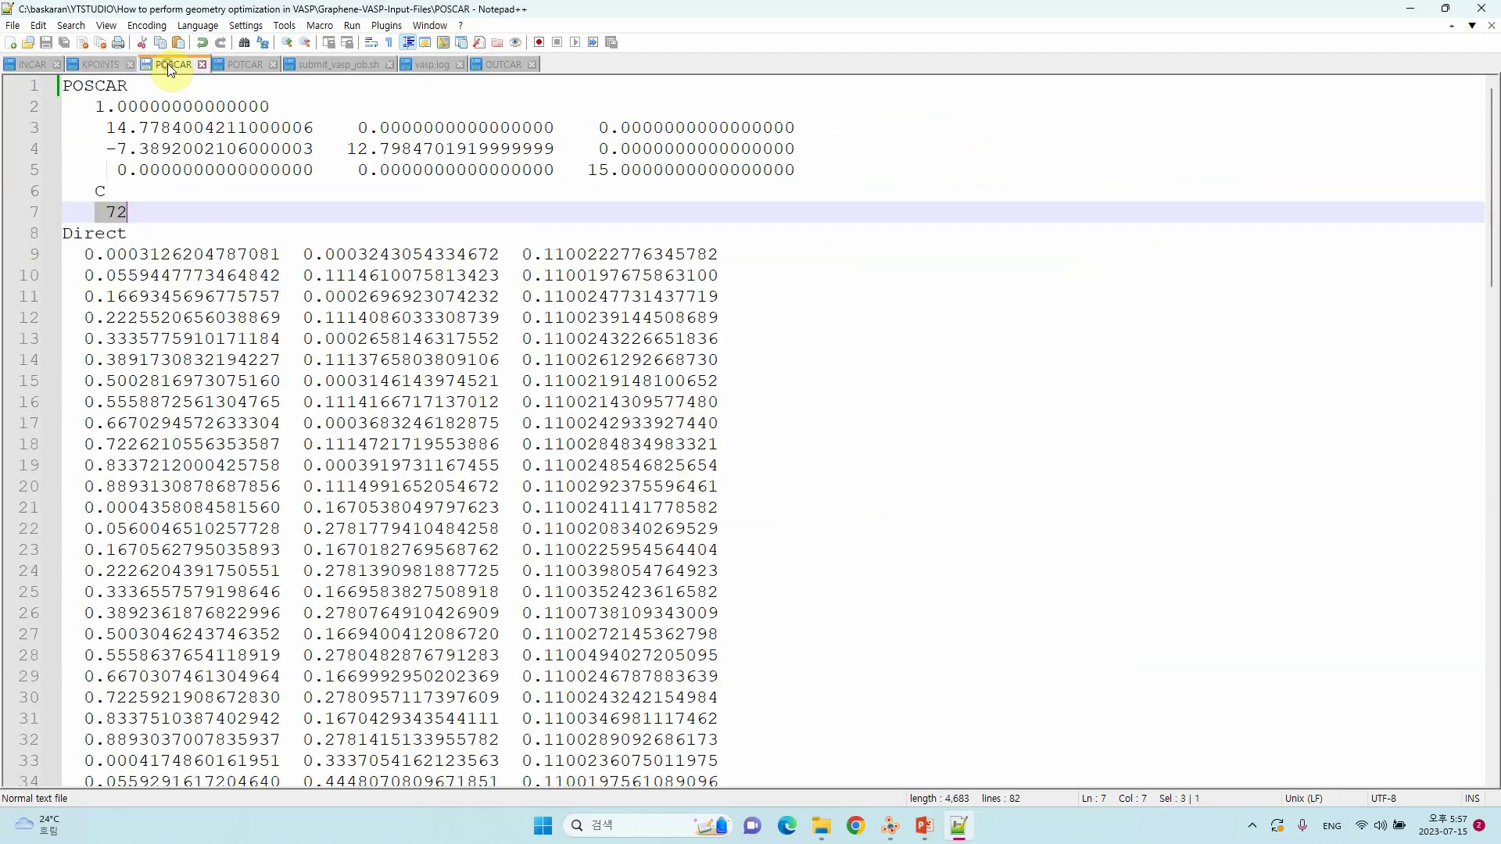
{"action": "left_click", "coordinate": [153, 193]}
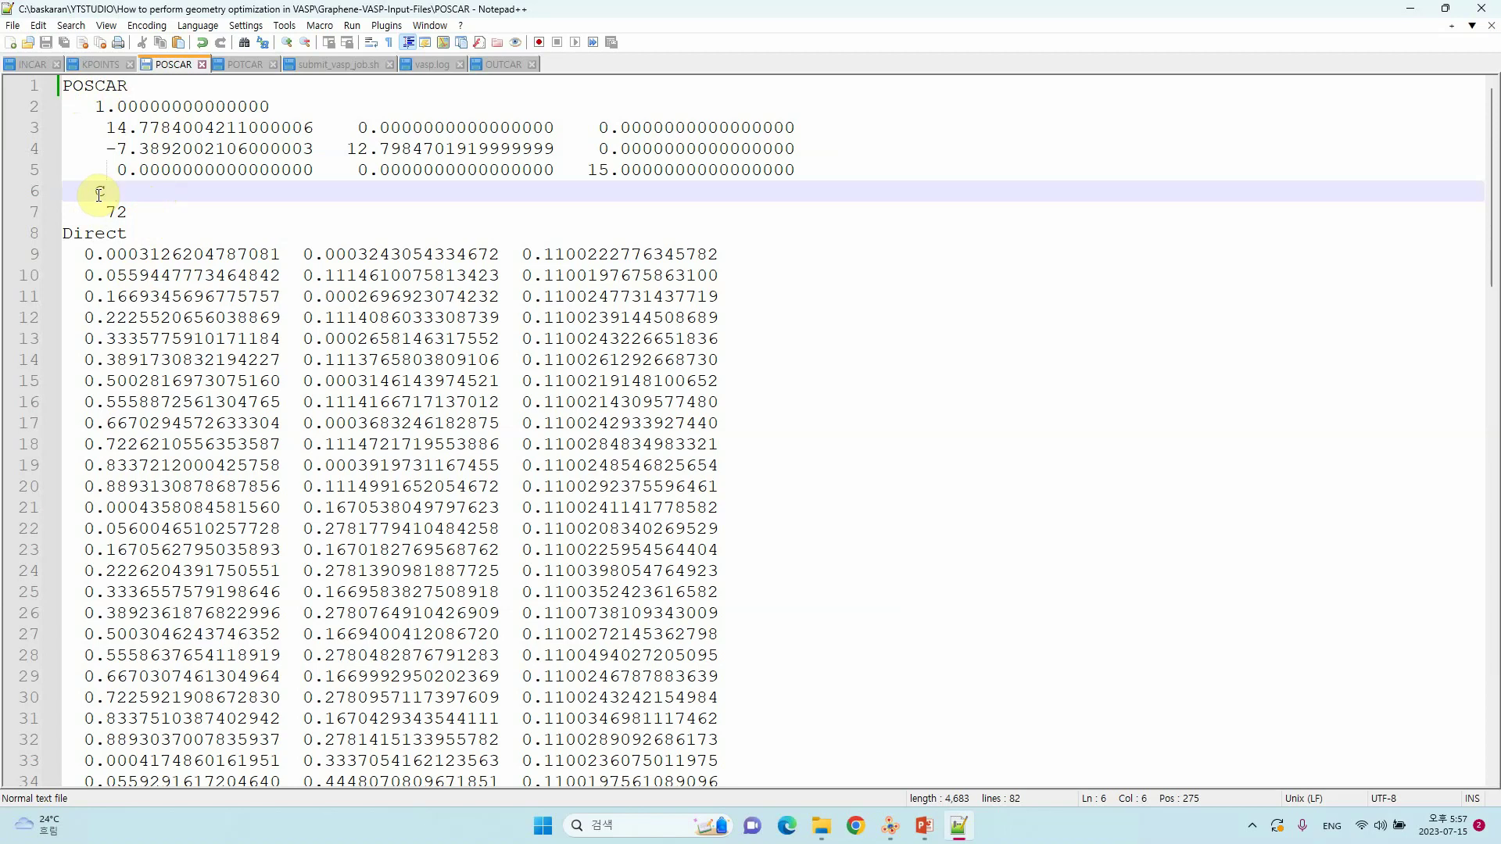
{"action": "left_click_drag", "start_coordinate": [100, 194], "coordinate": [373, 193]}
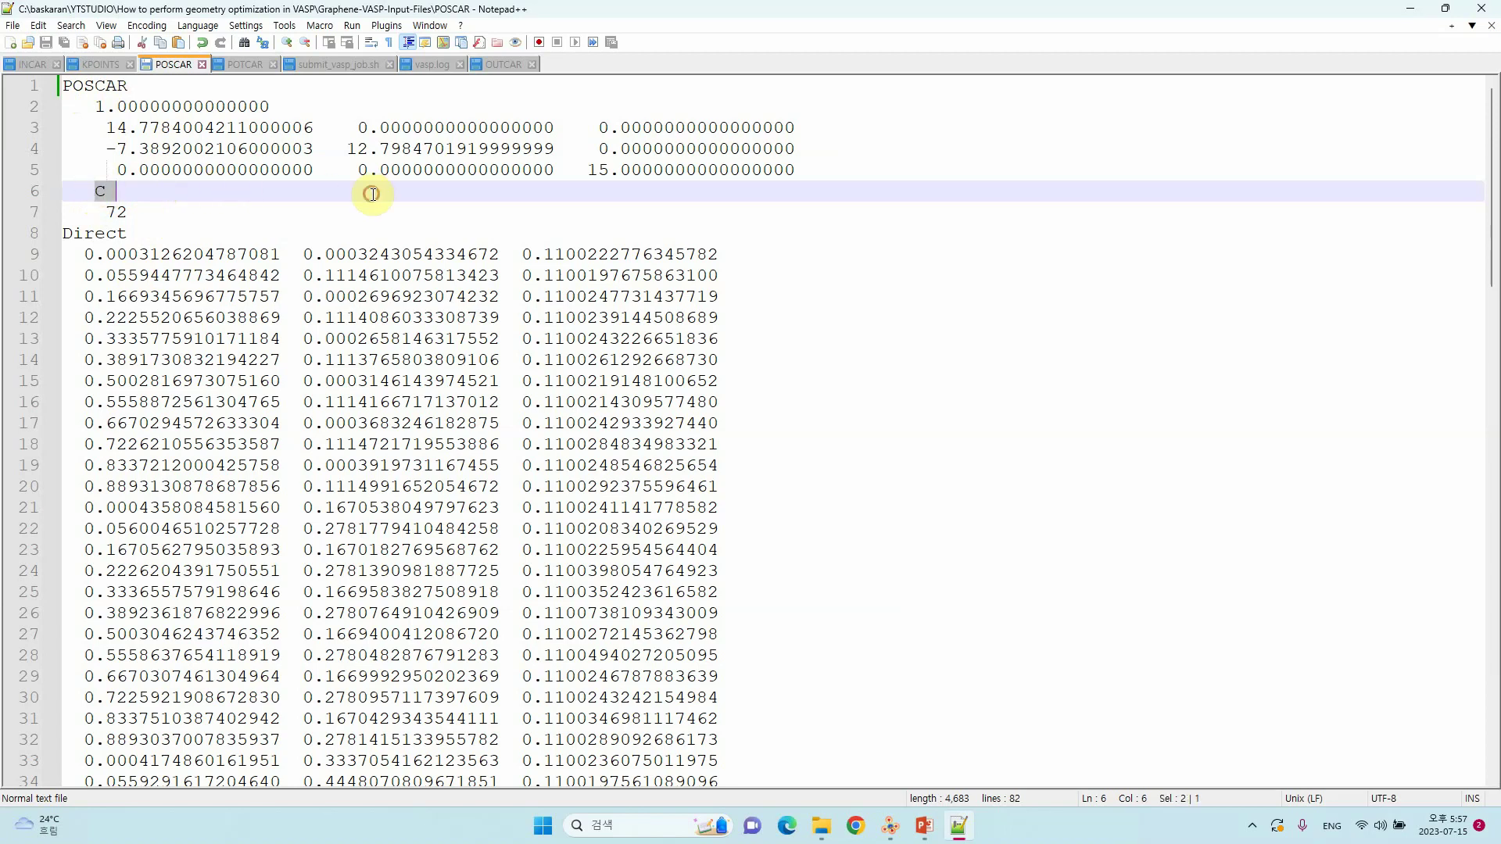
{"action": "double_click", "coordinate": [108, 211]}
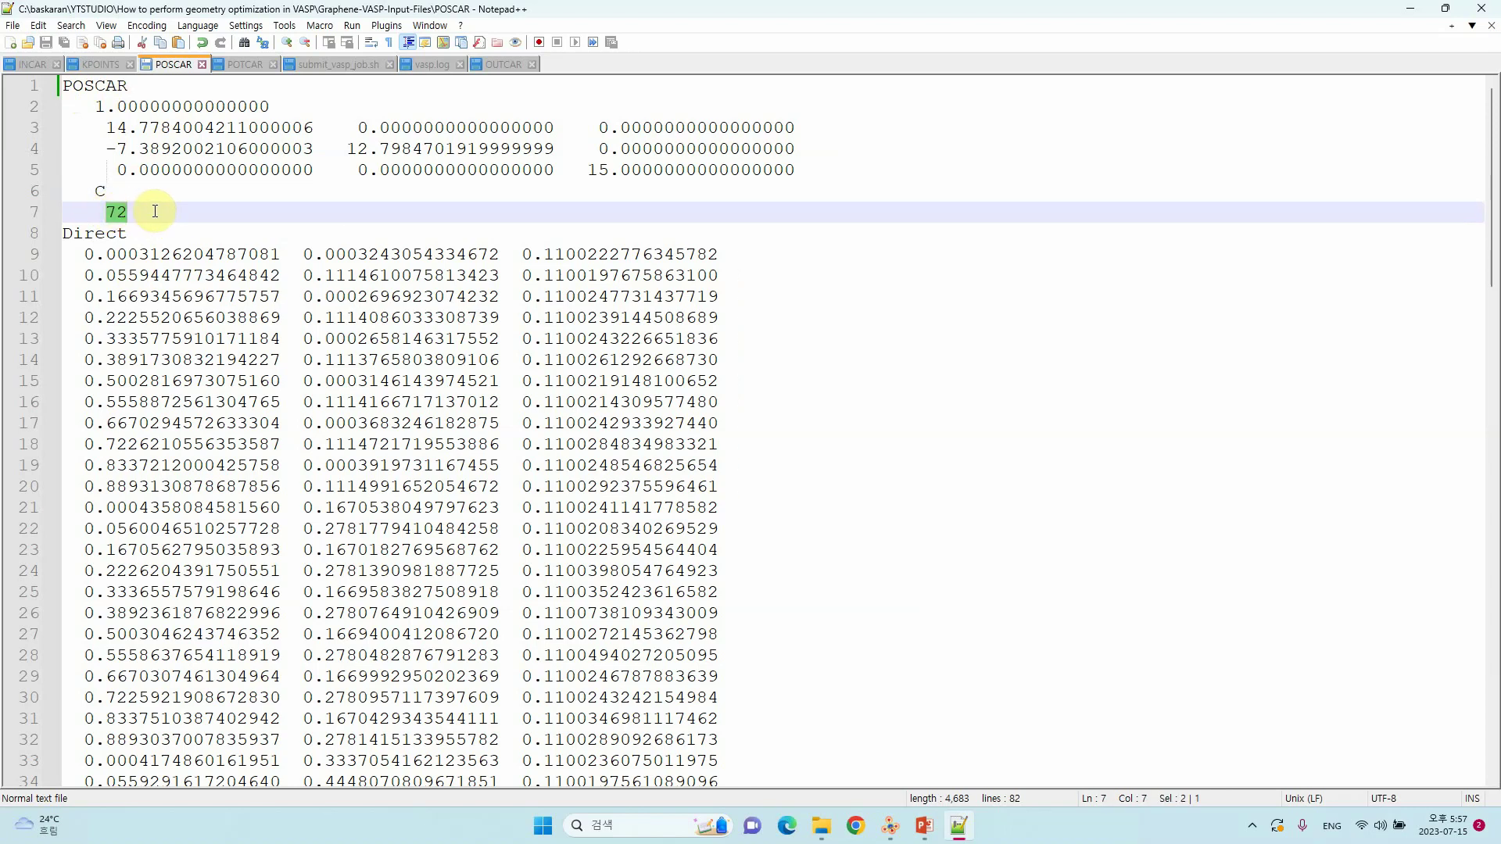
{"action": "left_click", "coordinate": [109, 191]}
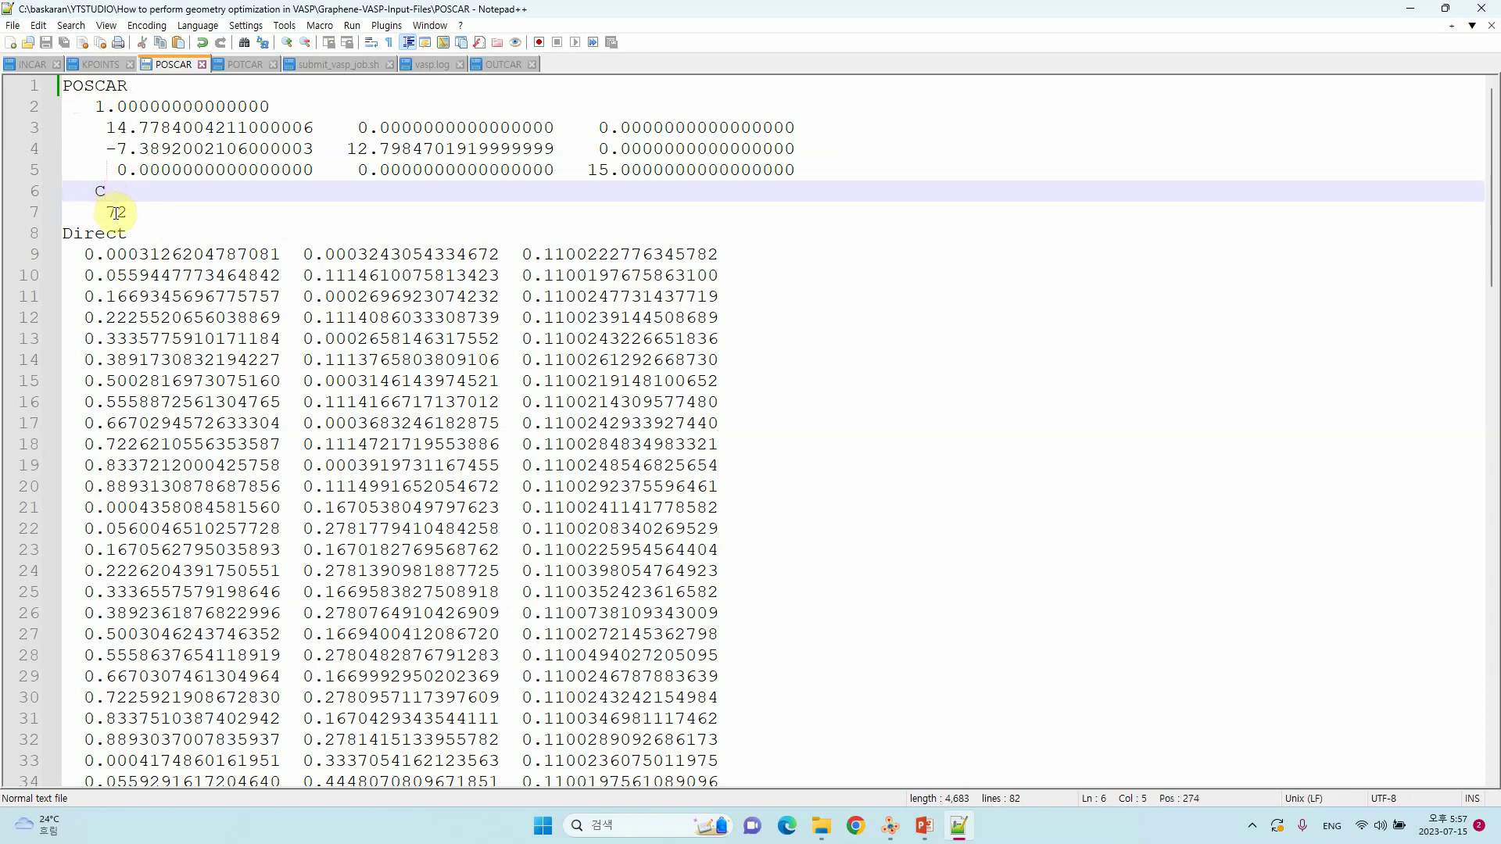
{"action": "scroll", "coordinate": [137, 254], "scroll_direction": "down", "scroll_amount": 19}
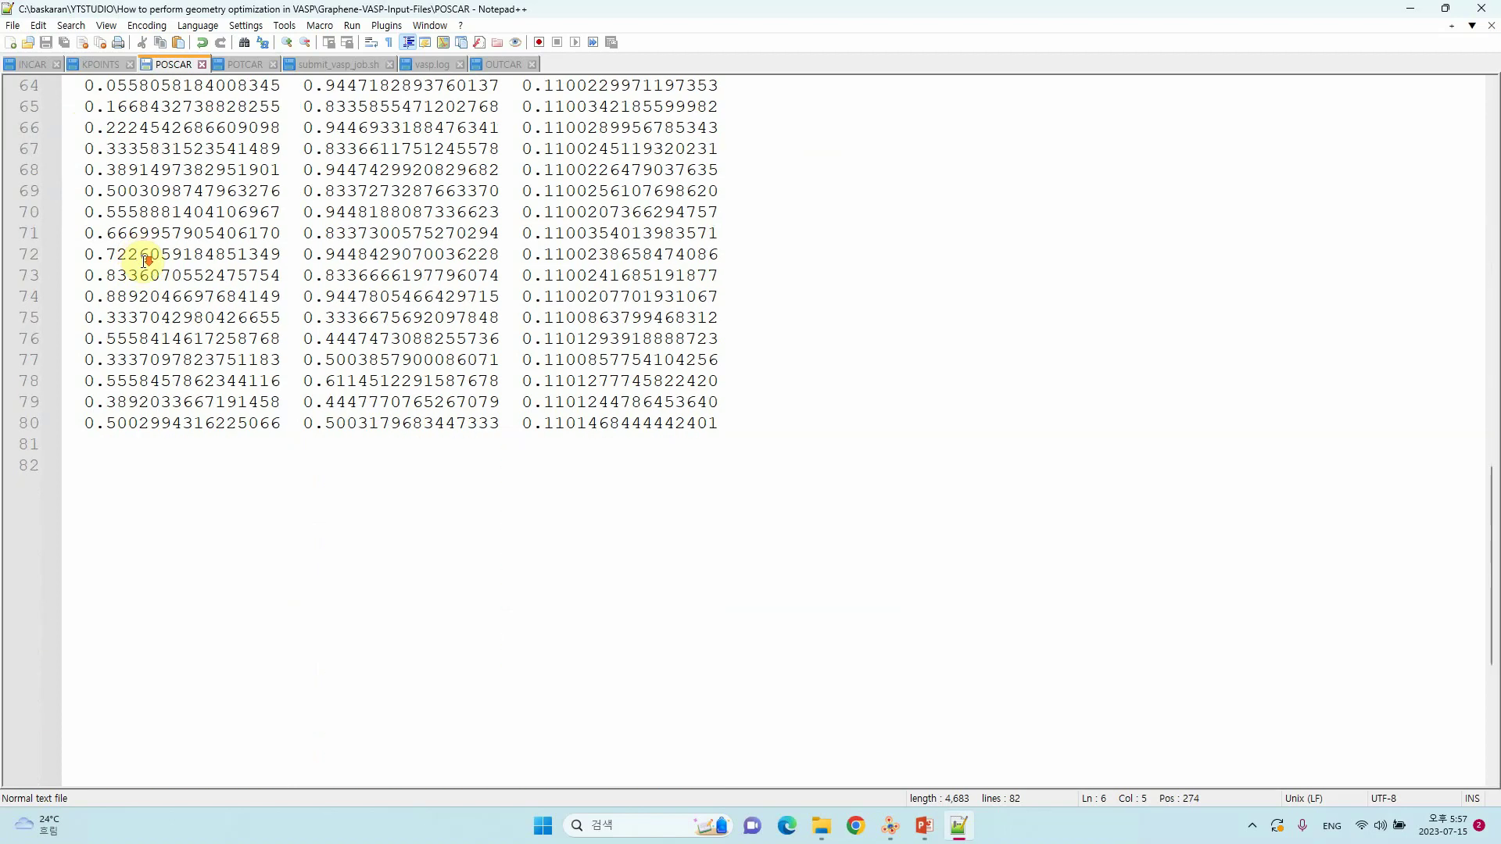
{"action": "scroll", "coordinate": [145, 259], "scroll_direction": "up", "scroll_amount": 19}
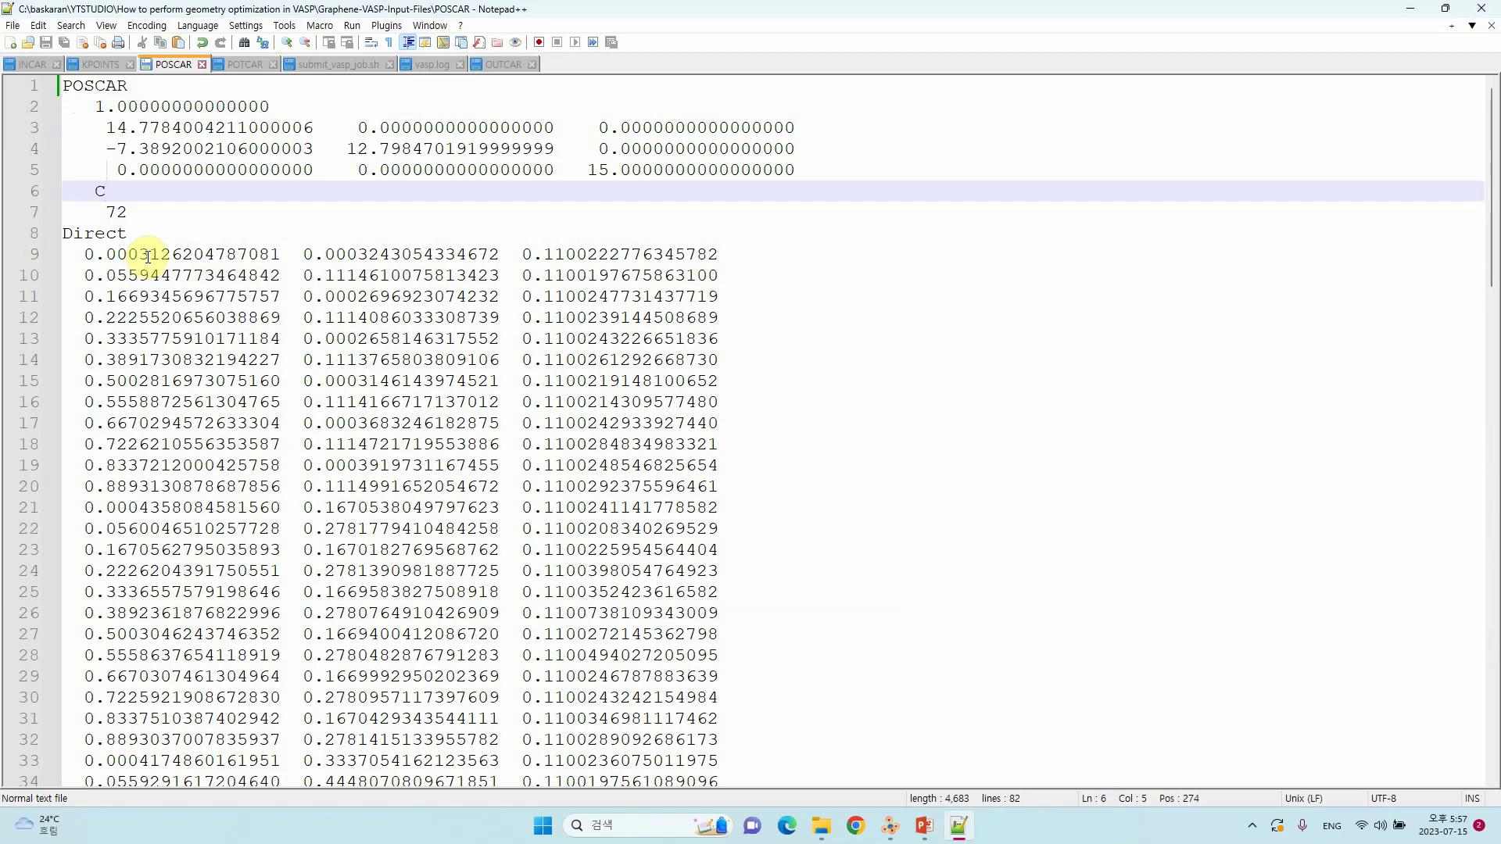
Bring up VESTA, switch to File Explorer and go from Graphene-VASP-OPT to the Graphene-VASP-Input-Files folder.
{"action": "left_click", "coordinate": [1405, 9]}
{"action": "left_click", "coordinate": [889, 826]}
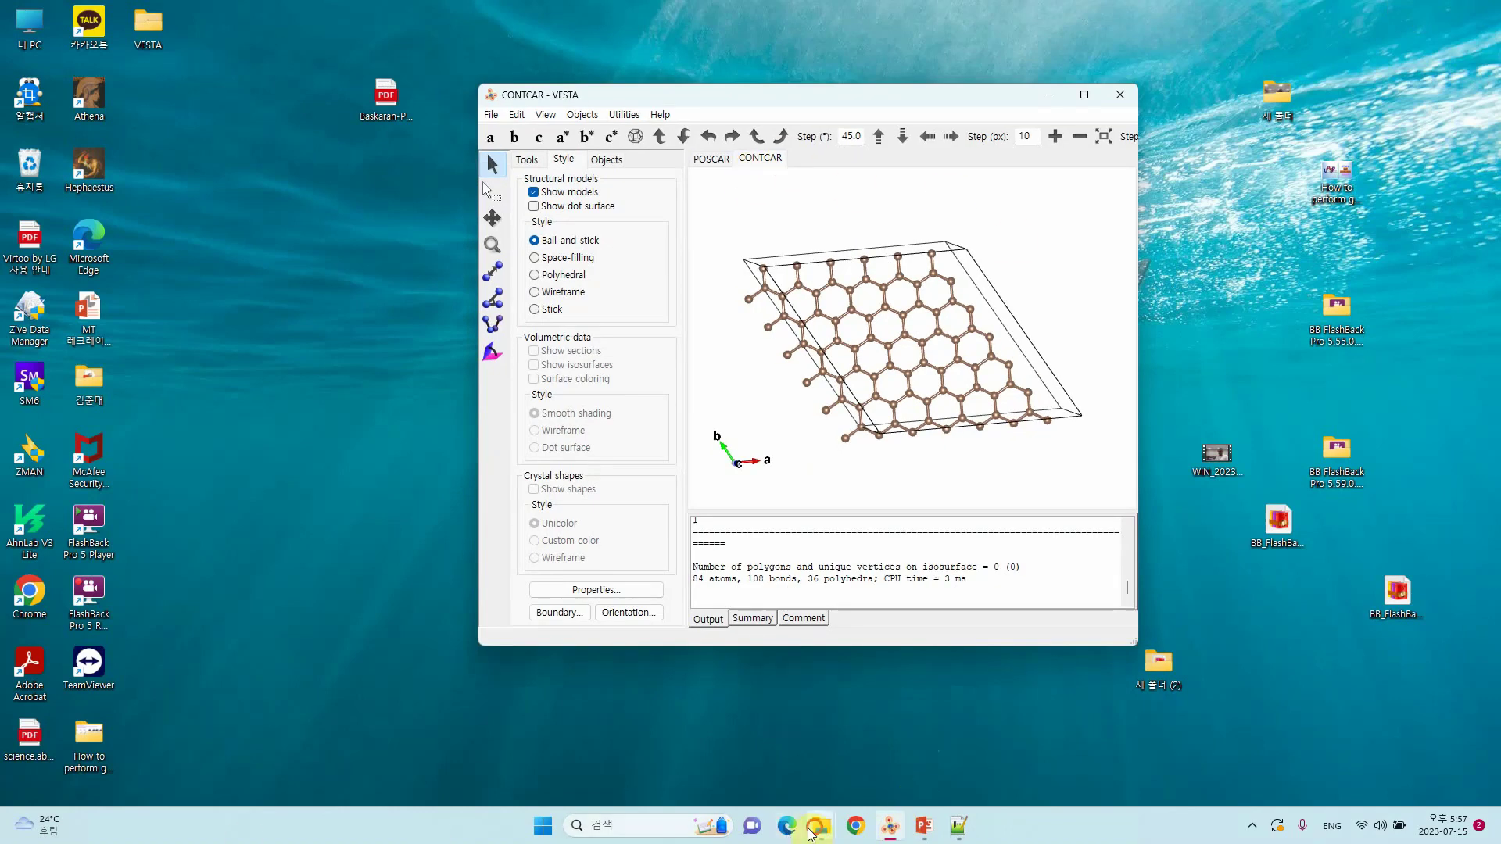
{"action": "mouse_move", "coordinate": [810, 835]}
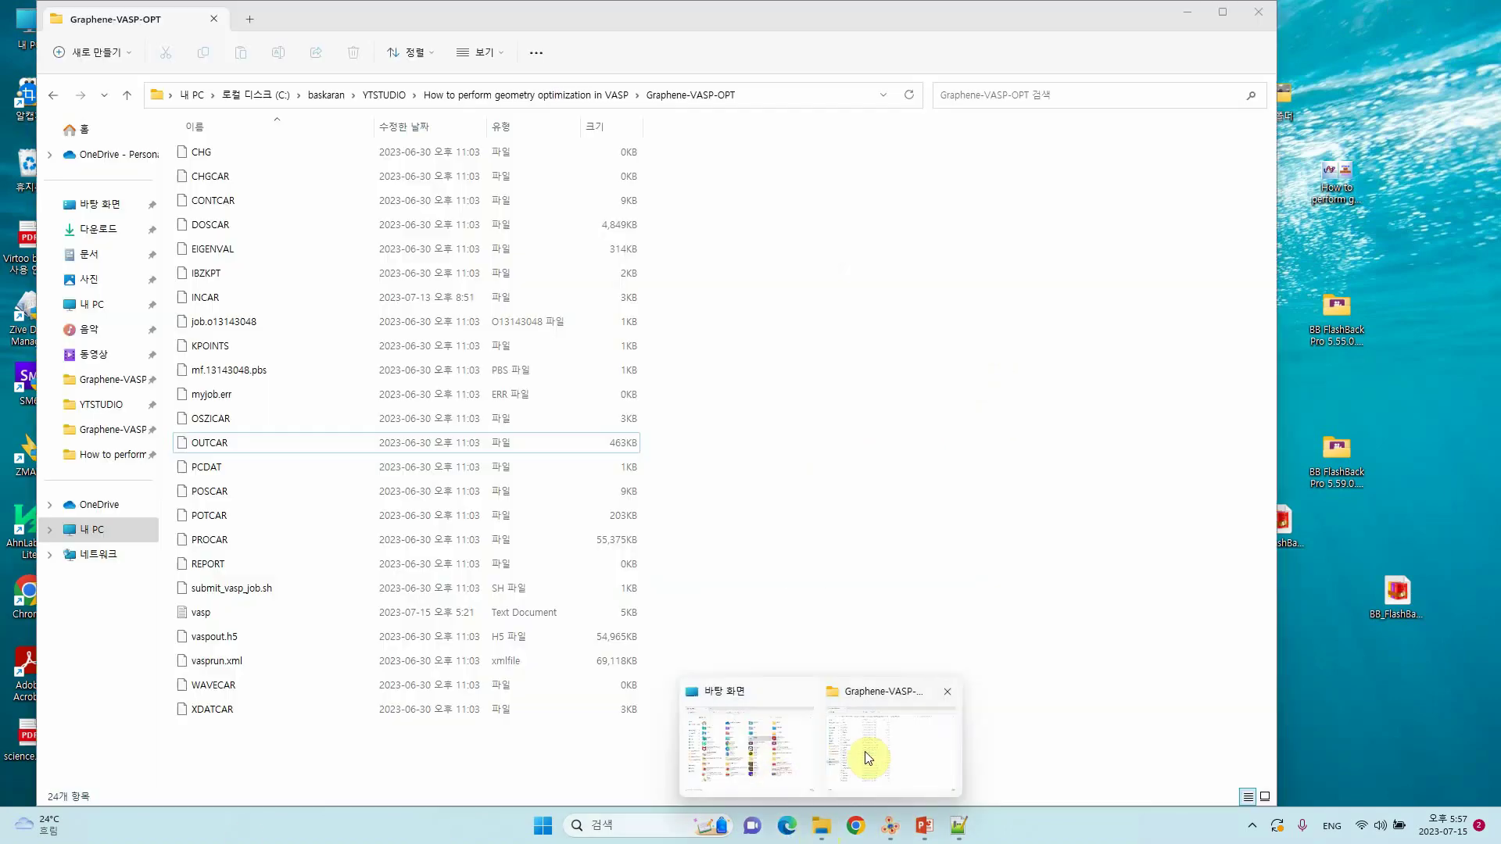
{"action": "left_click", "coordinate": [866, 755]}
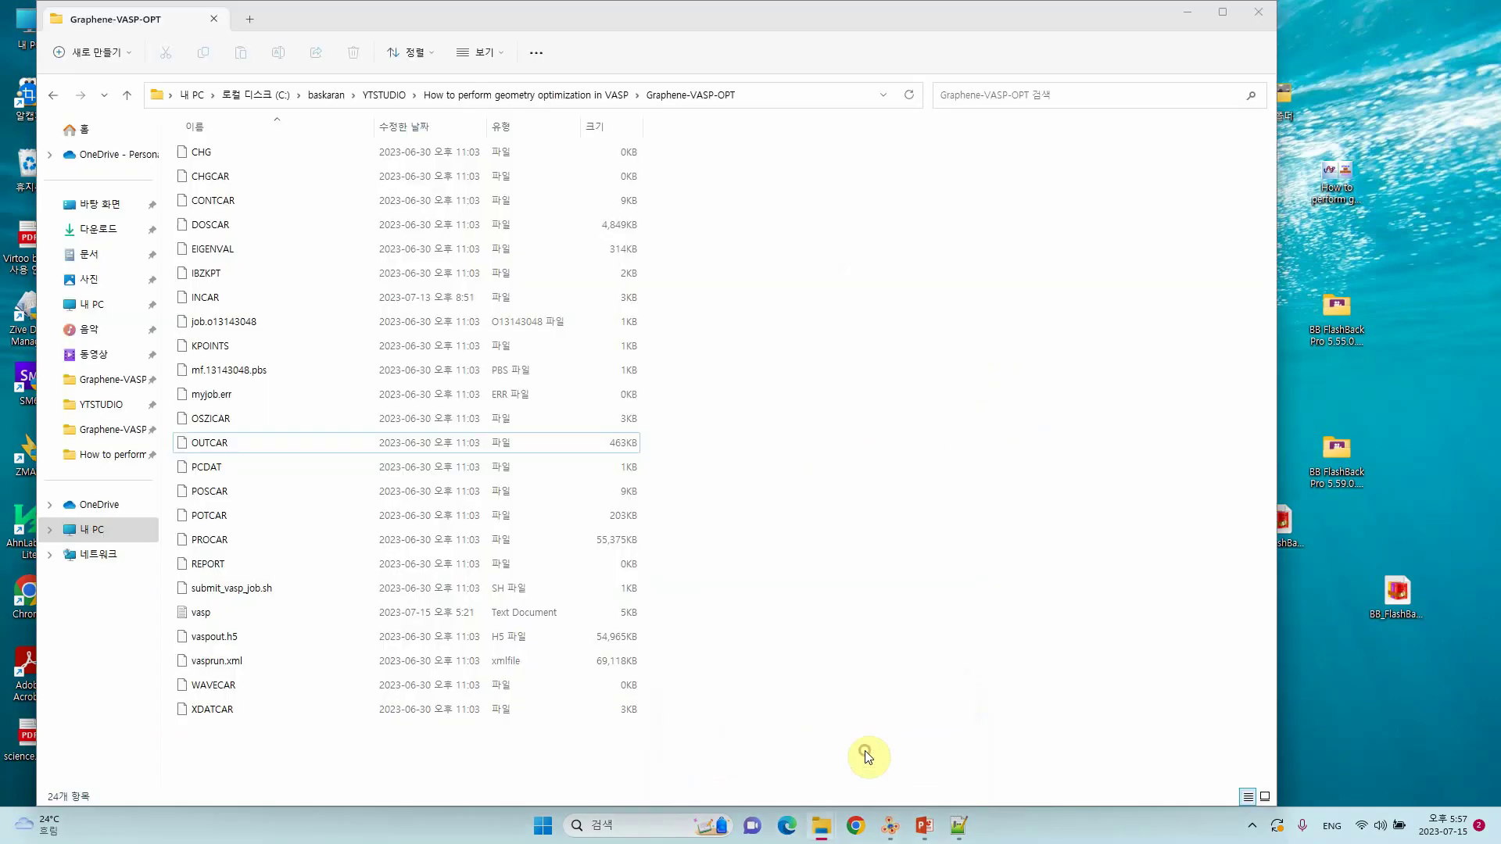
{"action": "left_click", "coordinate": [129, 94]}
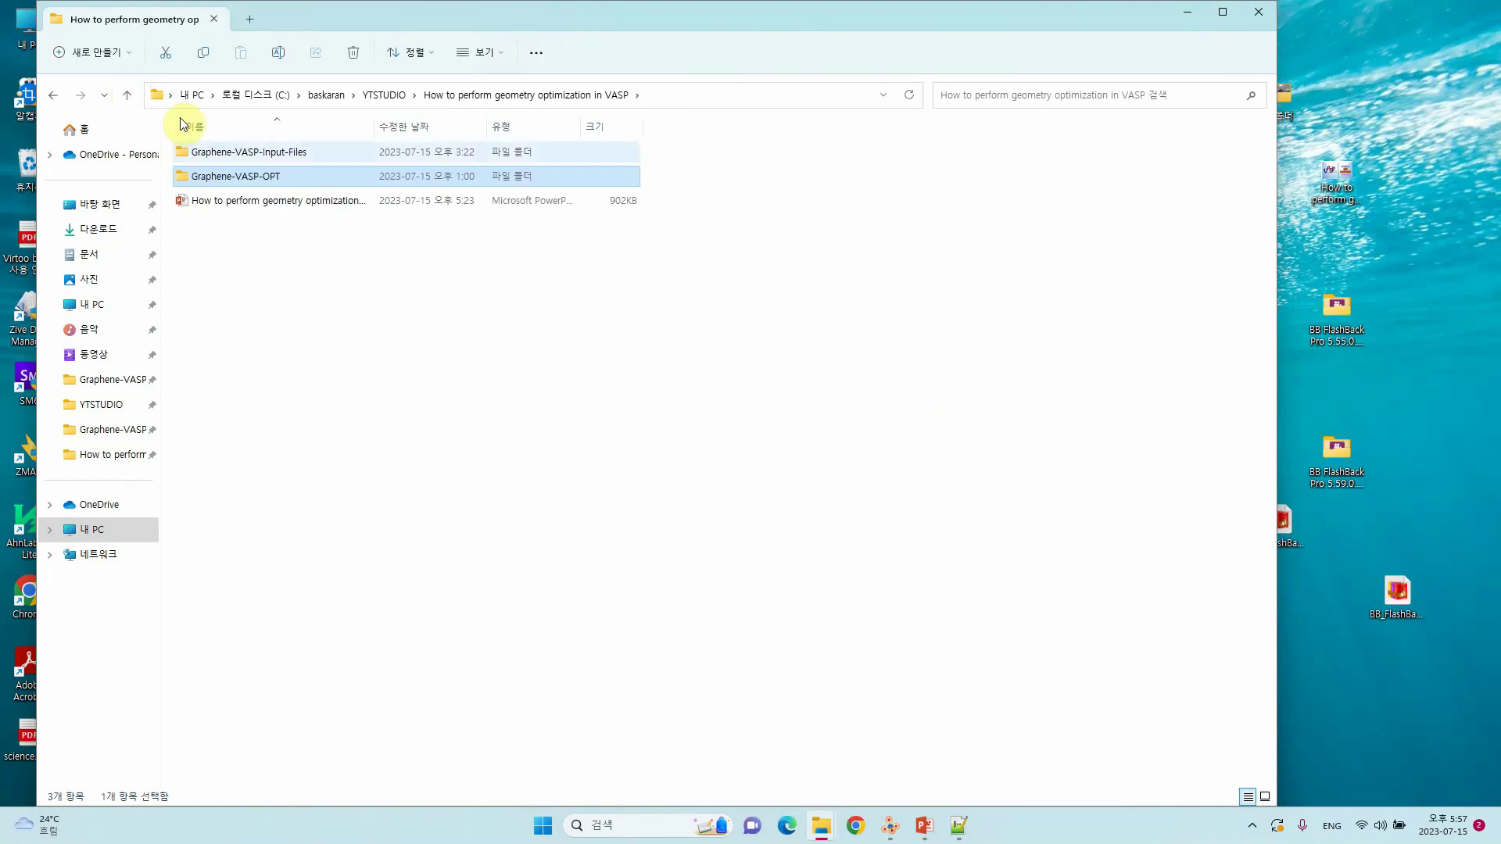
{"action": "double_click", "coordinate": [241, 152]}
Load the POSCAR file from the input folder into VESTA and maximize the VESTA window.
{"action": "left_click", "coordinate": [239, 200]}
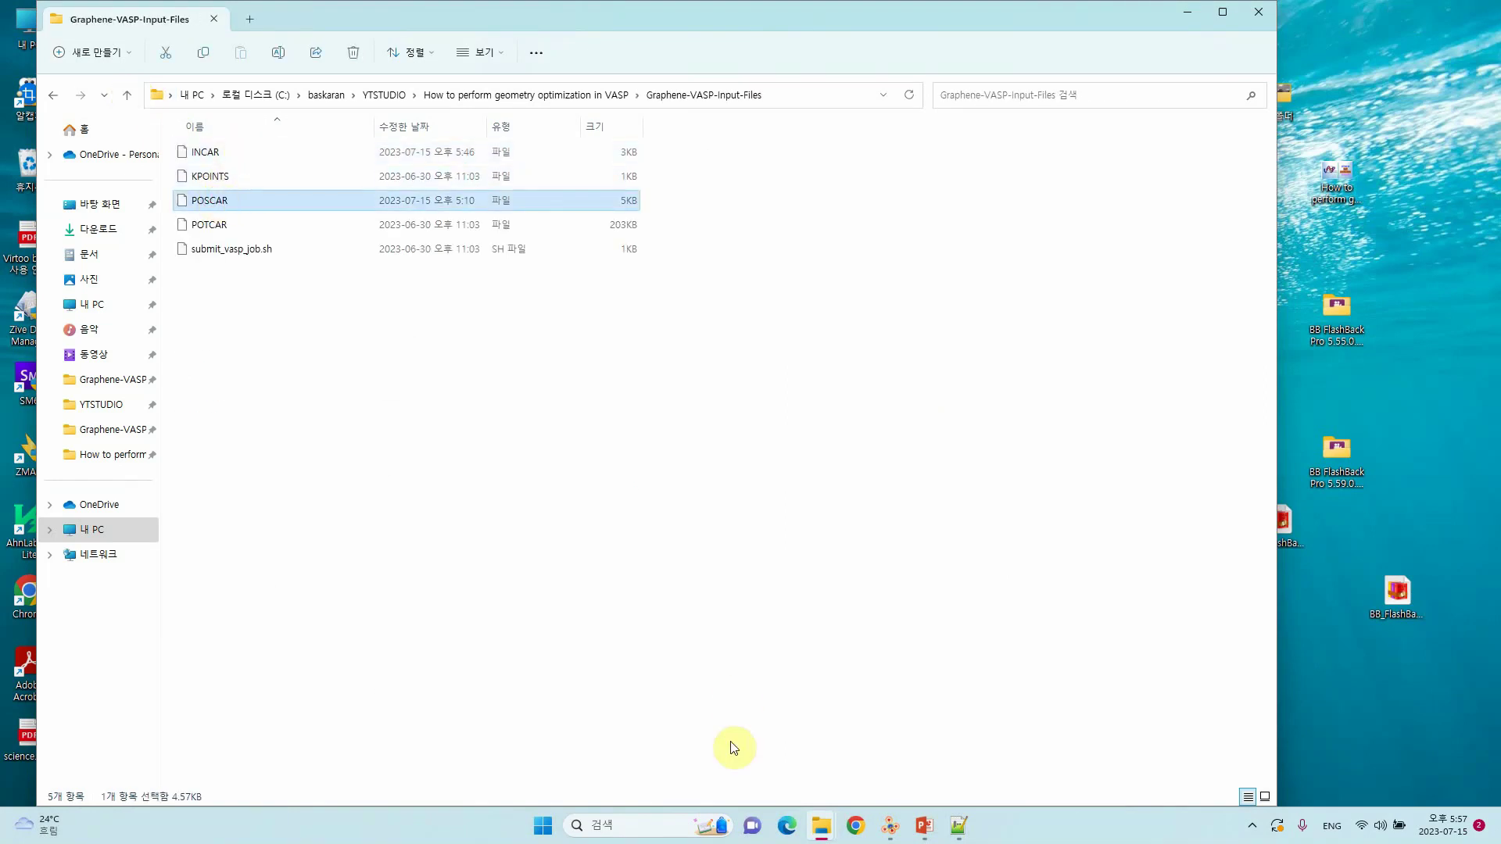
{"action": "left_click", "coordinate": [890, 825]}
{"action": "left_click_drag", "start_coordinate": [246, 202], "coordinate": [848, 295]}
{"action": "left_click", "coordinate": [1084, 94]}
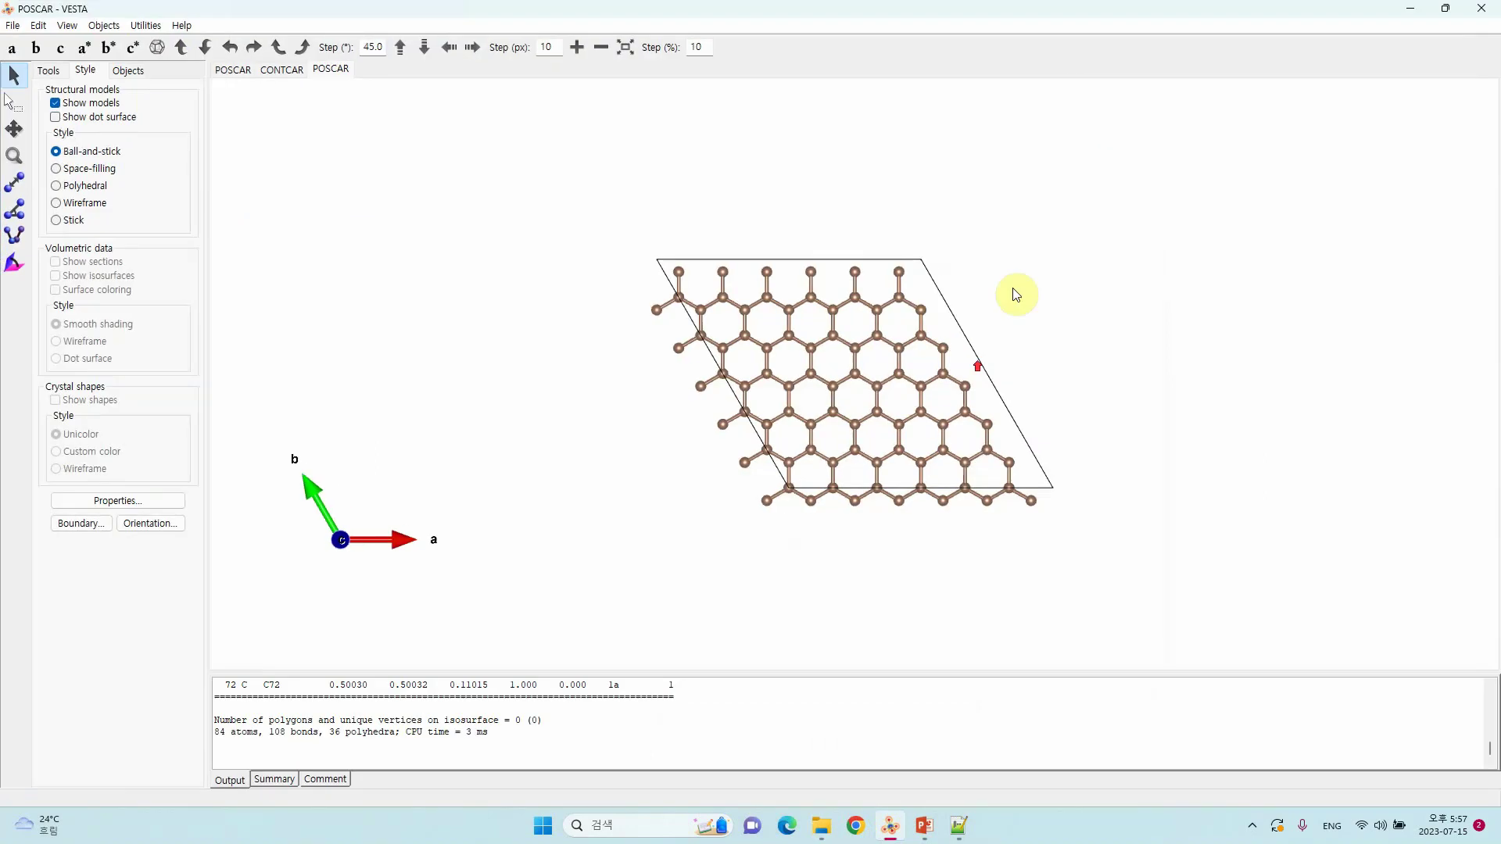
View the graphene structure along the a axis and the c axis, and minimize VESTA.
{"action": "left_click", "coordinate": [14, 49]}
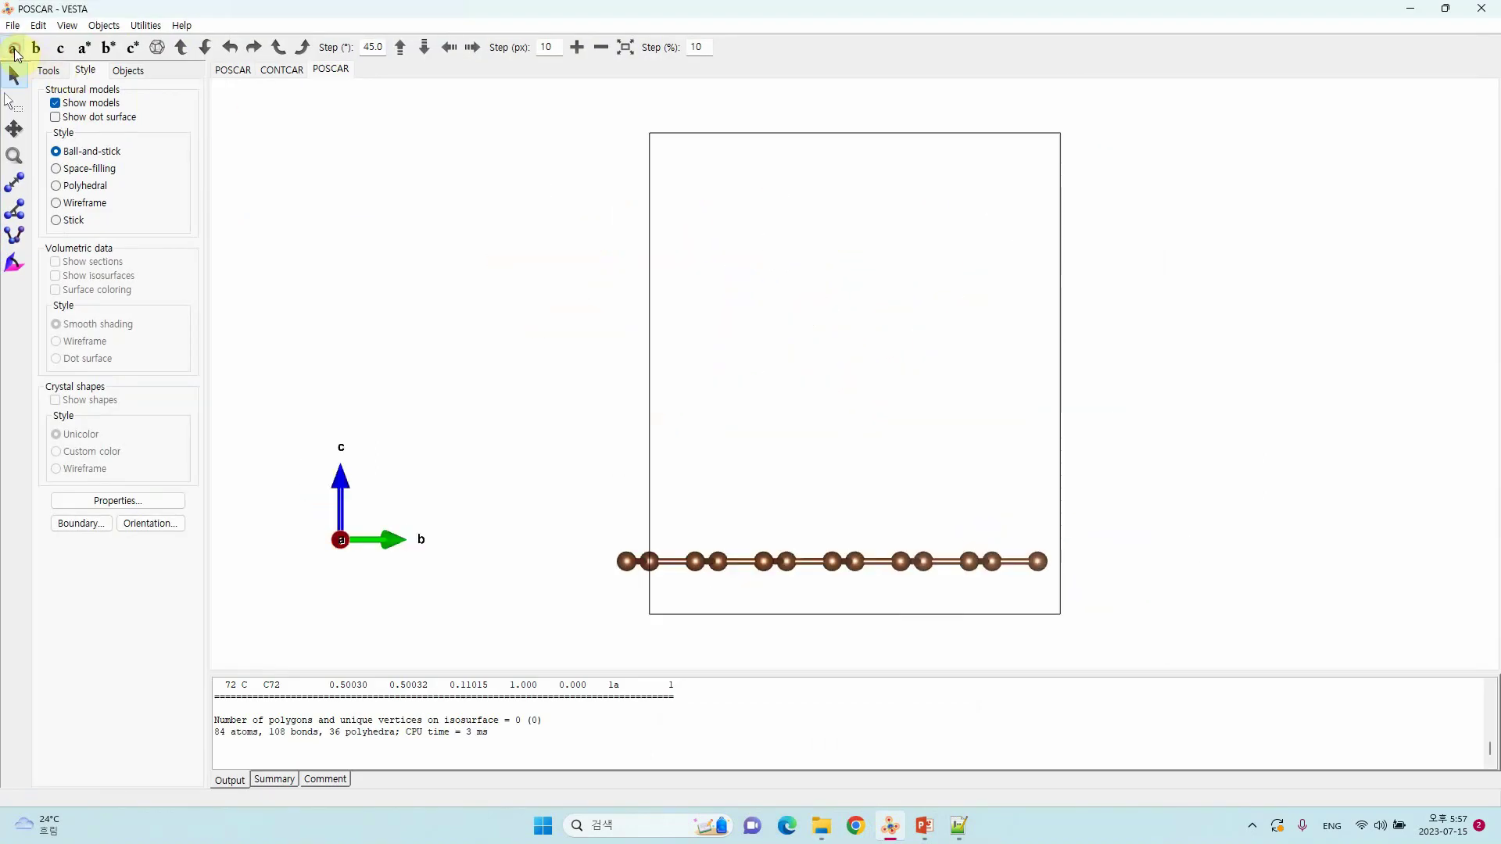
{"action": "left_click", "coordinate": [61, 49]}
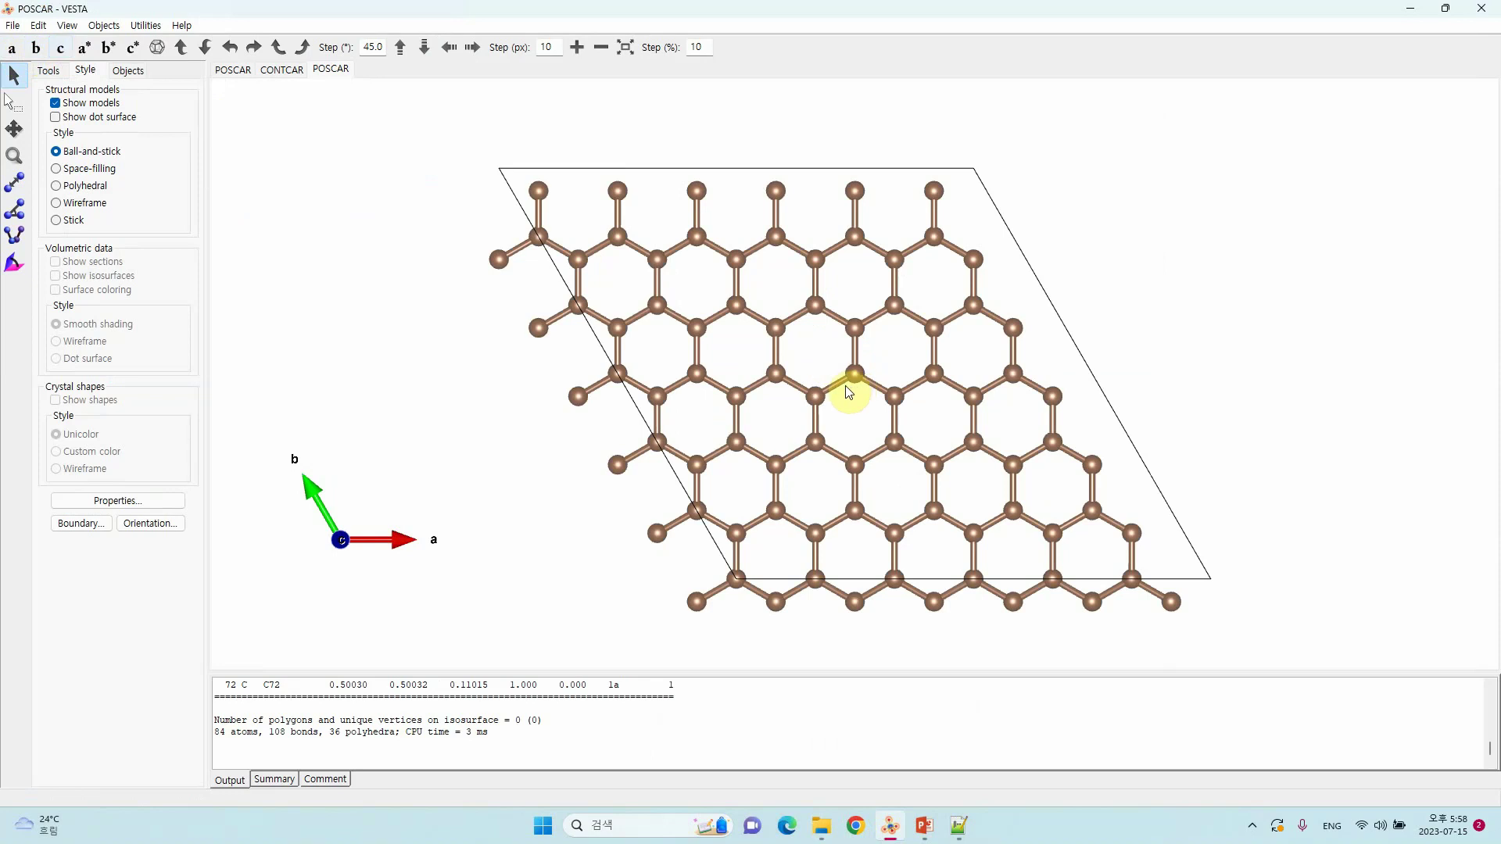
{"action": "left_click", "coordinate": [1407, 9]}
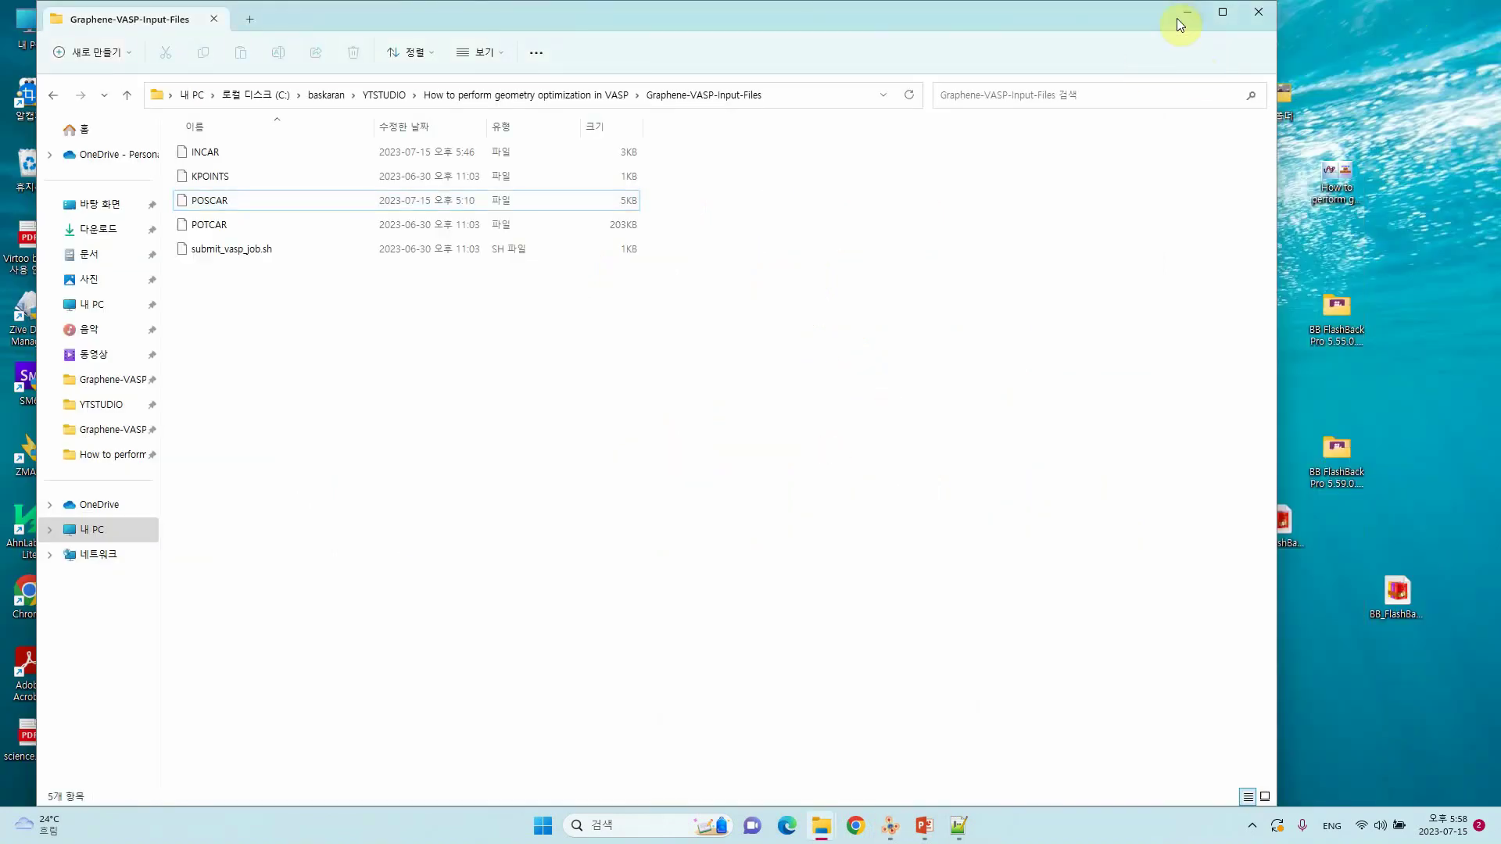
Switch to Notepad++ and examine the POTCAR file's header line, ZVAL valence entry, and ENMAX and ENMIN cutoff energies.
{"action": "left_click", "coordinate": [959, 825]}
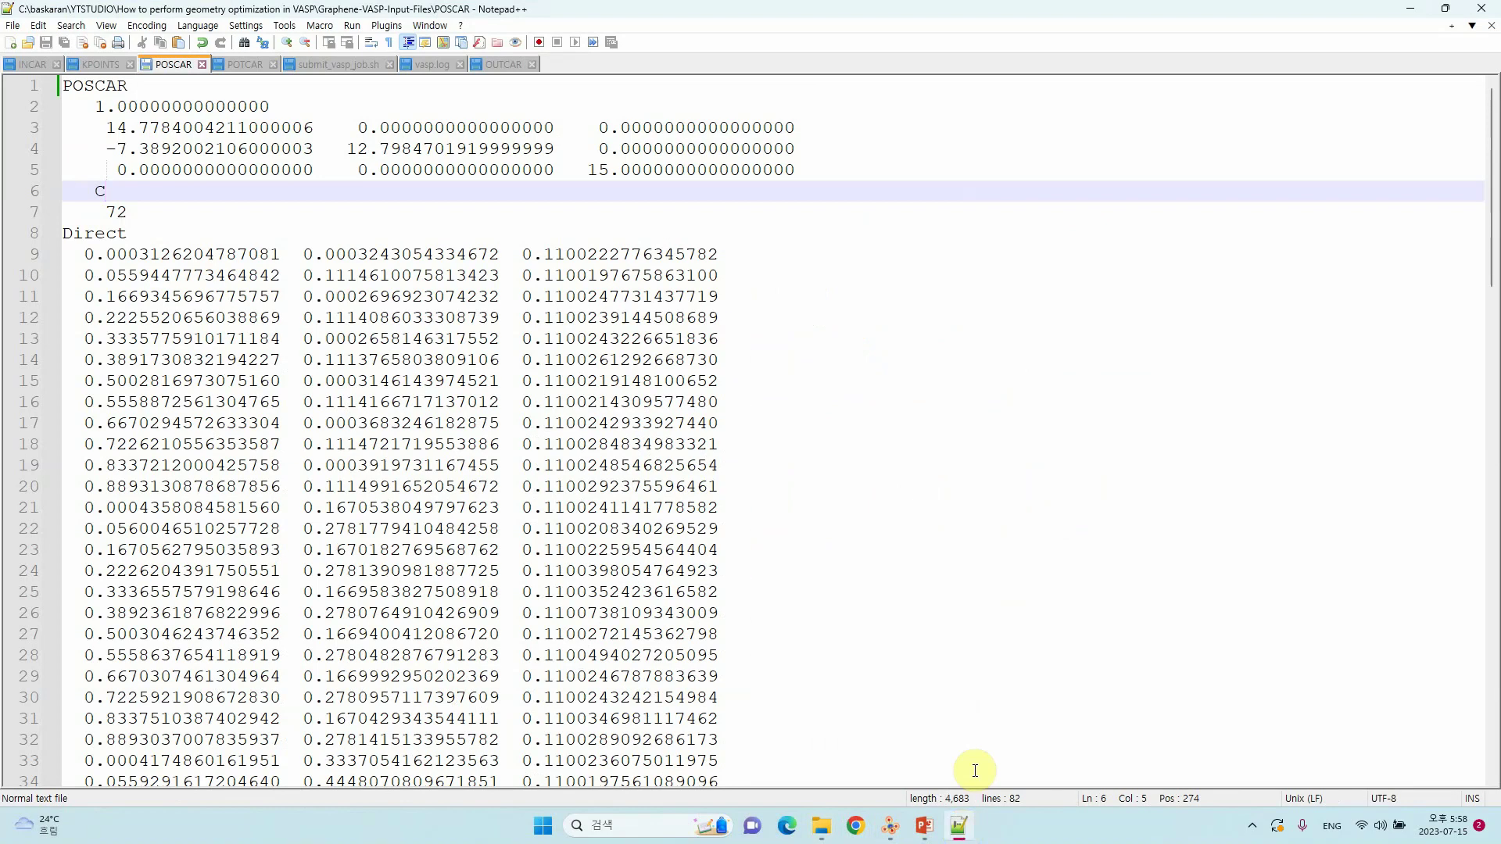
{"action": "left_click", "coordinate": [243, 64]}
{"action": "left_click", "coordinate": [286, 297]}
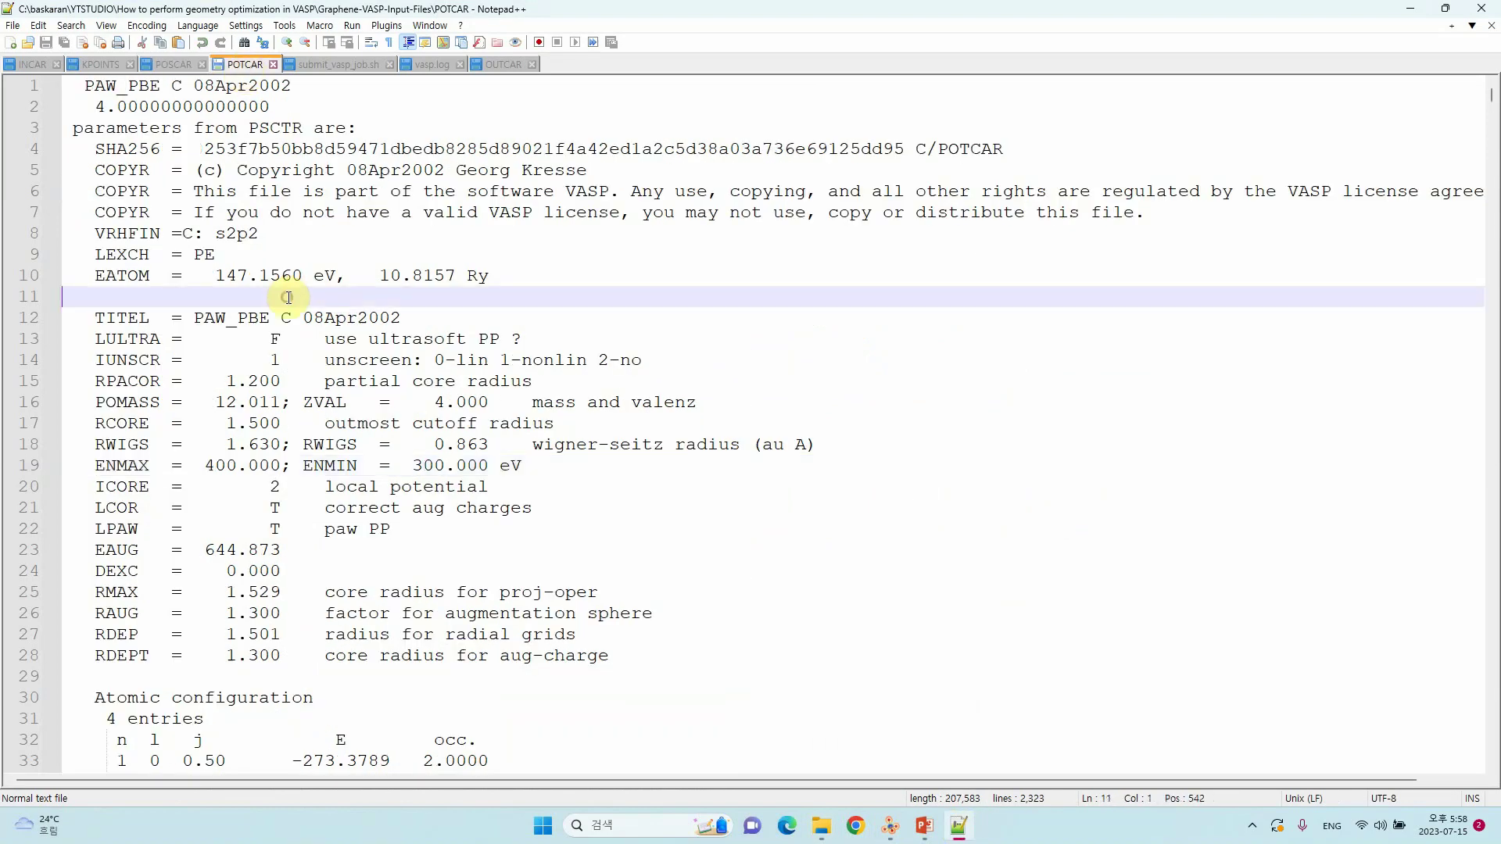
{"action": "left_click", "coordinate": [84, 88]}
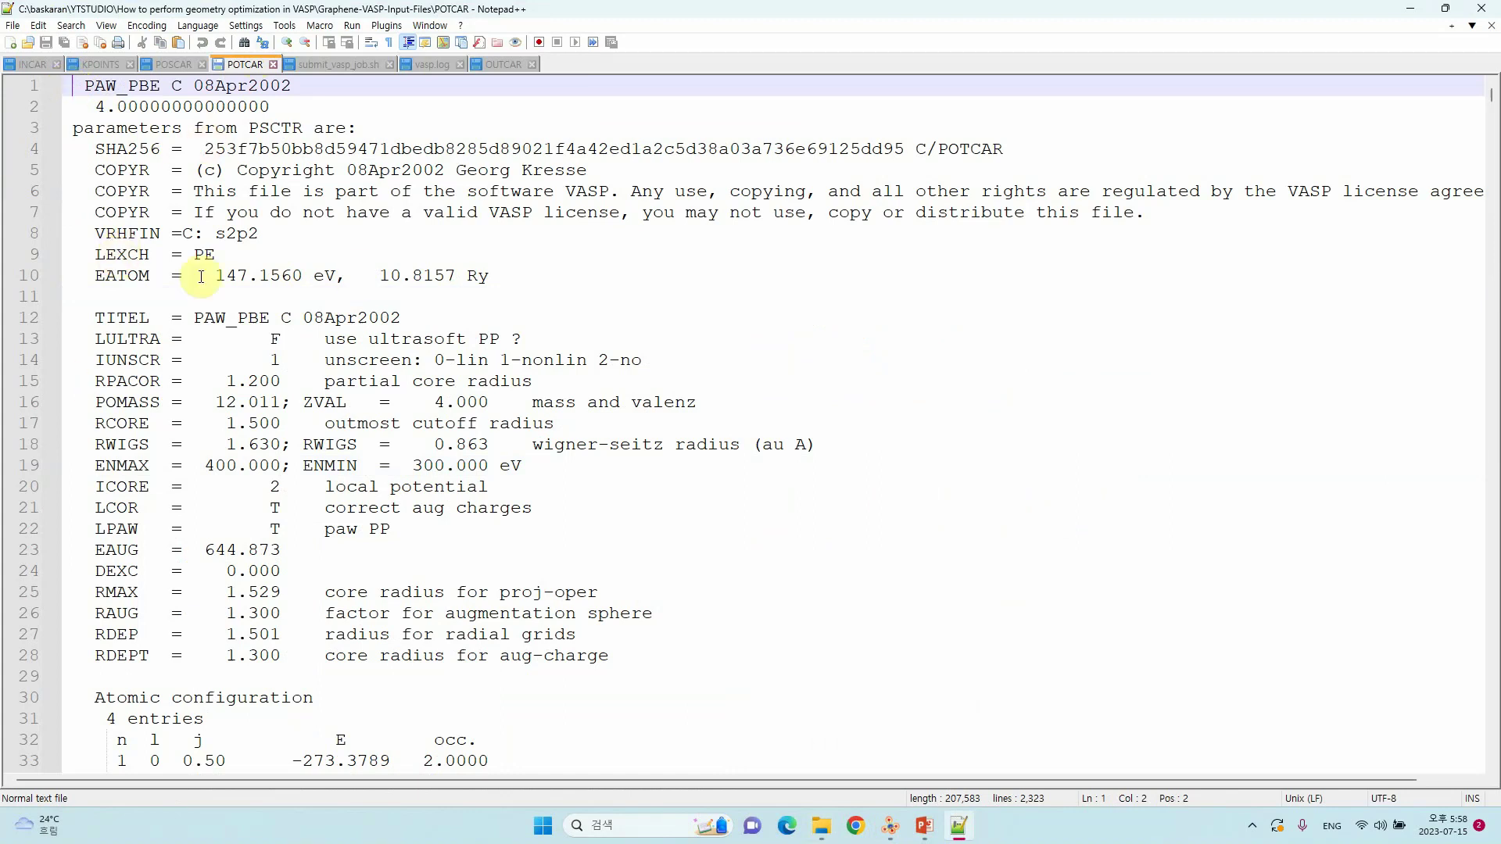
{"action": "left_click_drag", "start_coordinate": [304, 402], "coordinate": [488, 404]}
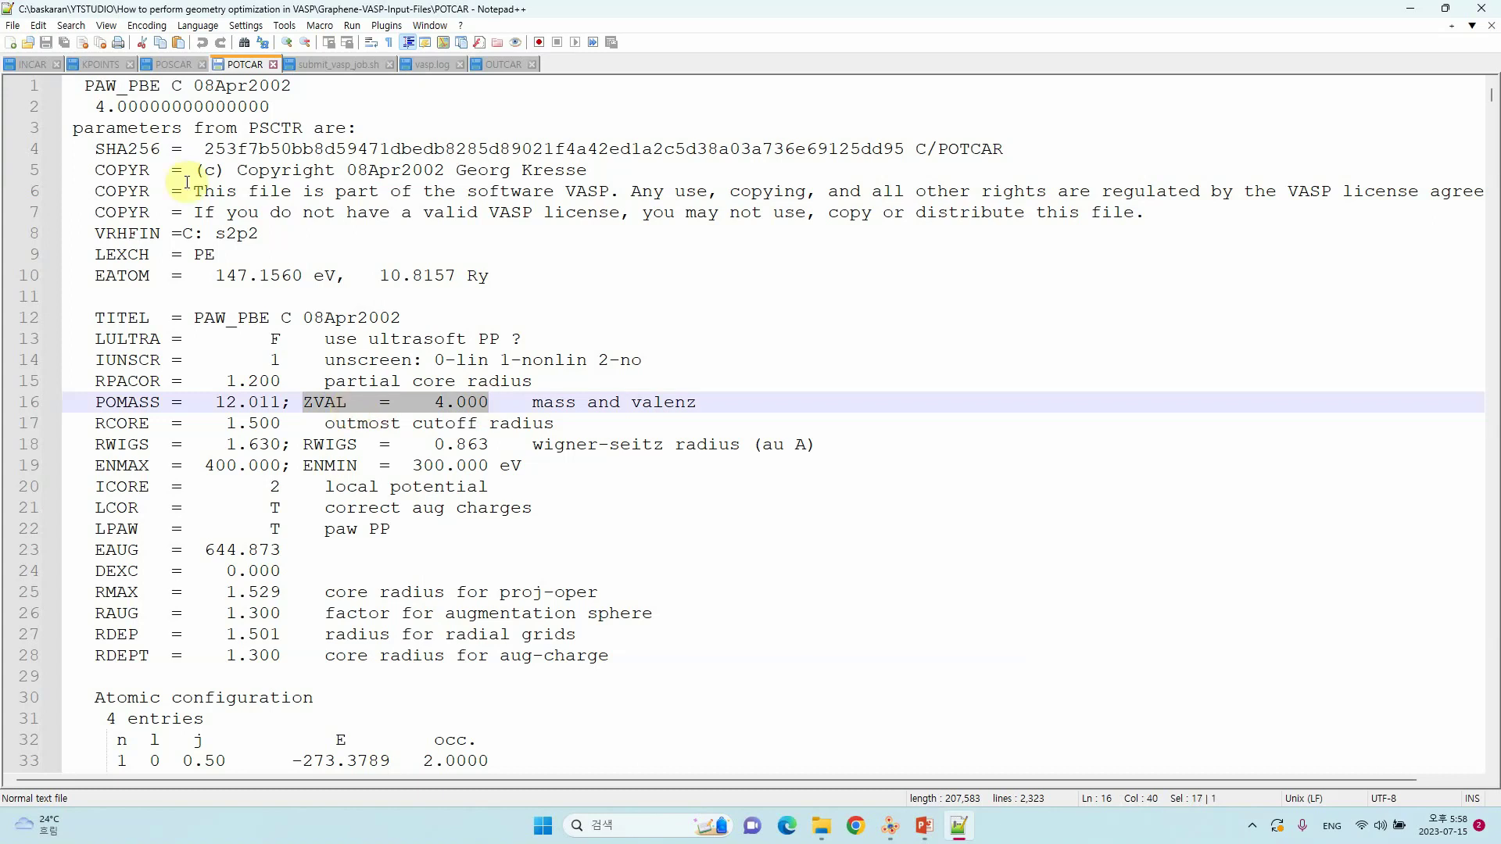
{"action": "left_click", "coordinate": [95, 467]}
{"action": "left_click_drag", "start_coordinate": [95, 467], "coordinate": [278, 466]}
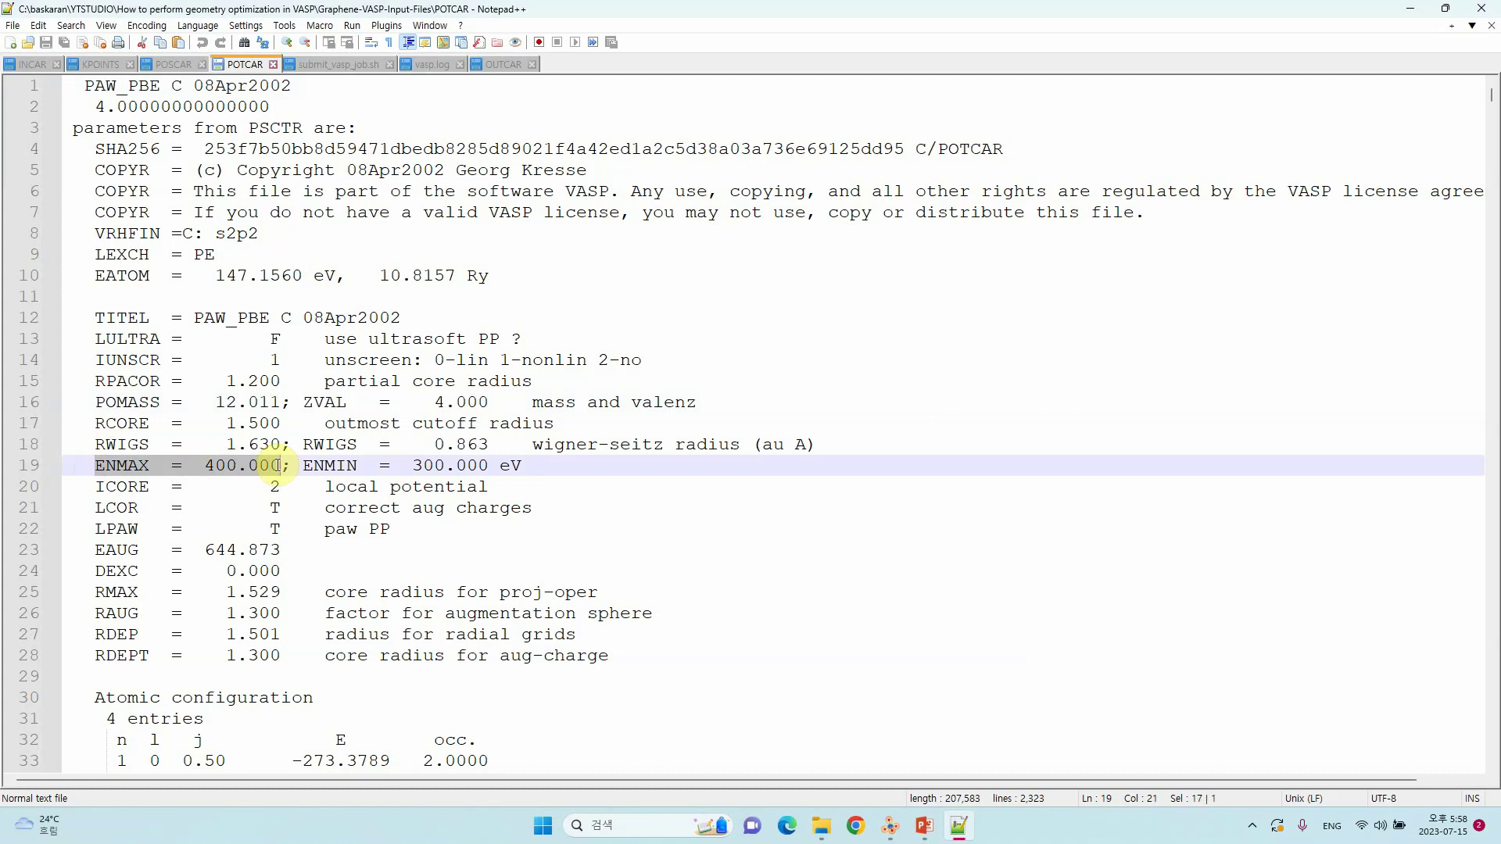
{"action": "left_click_drag", "start_coordinate": [304, 467], "coordinate": [491, 467]}
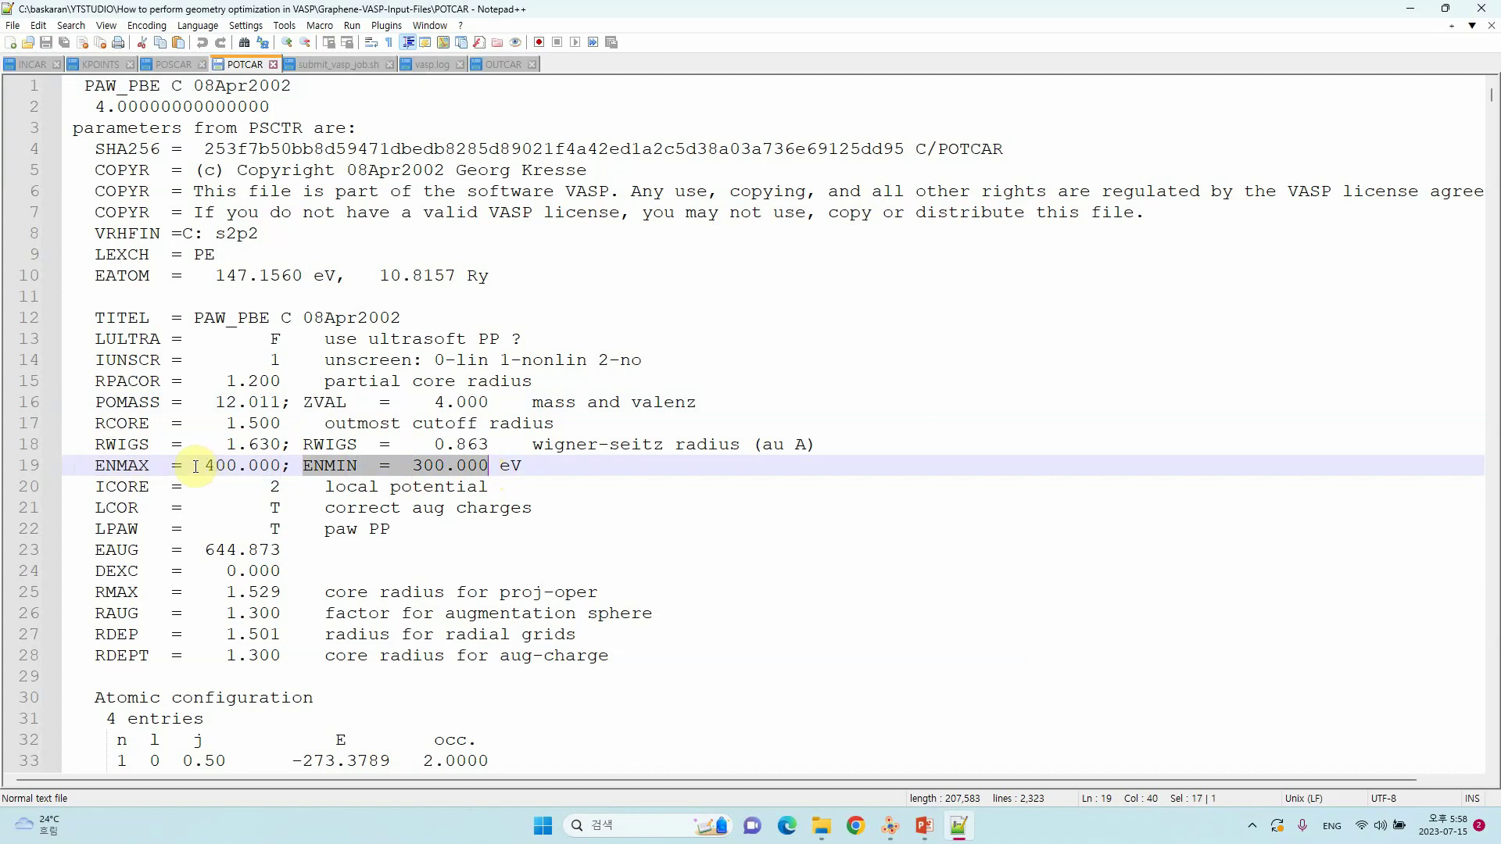
{"action": "left_click_drag", "start_coordinate": [206, 465], "coordinate": [266, 466]}
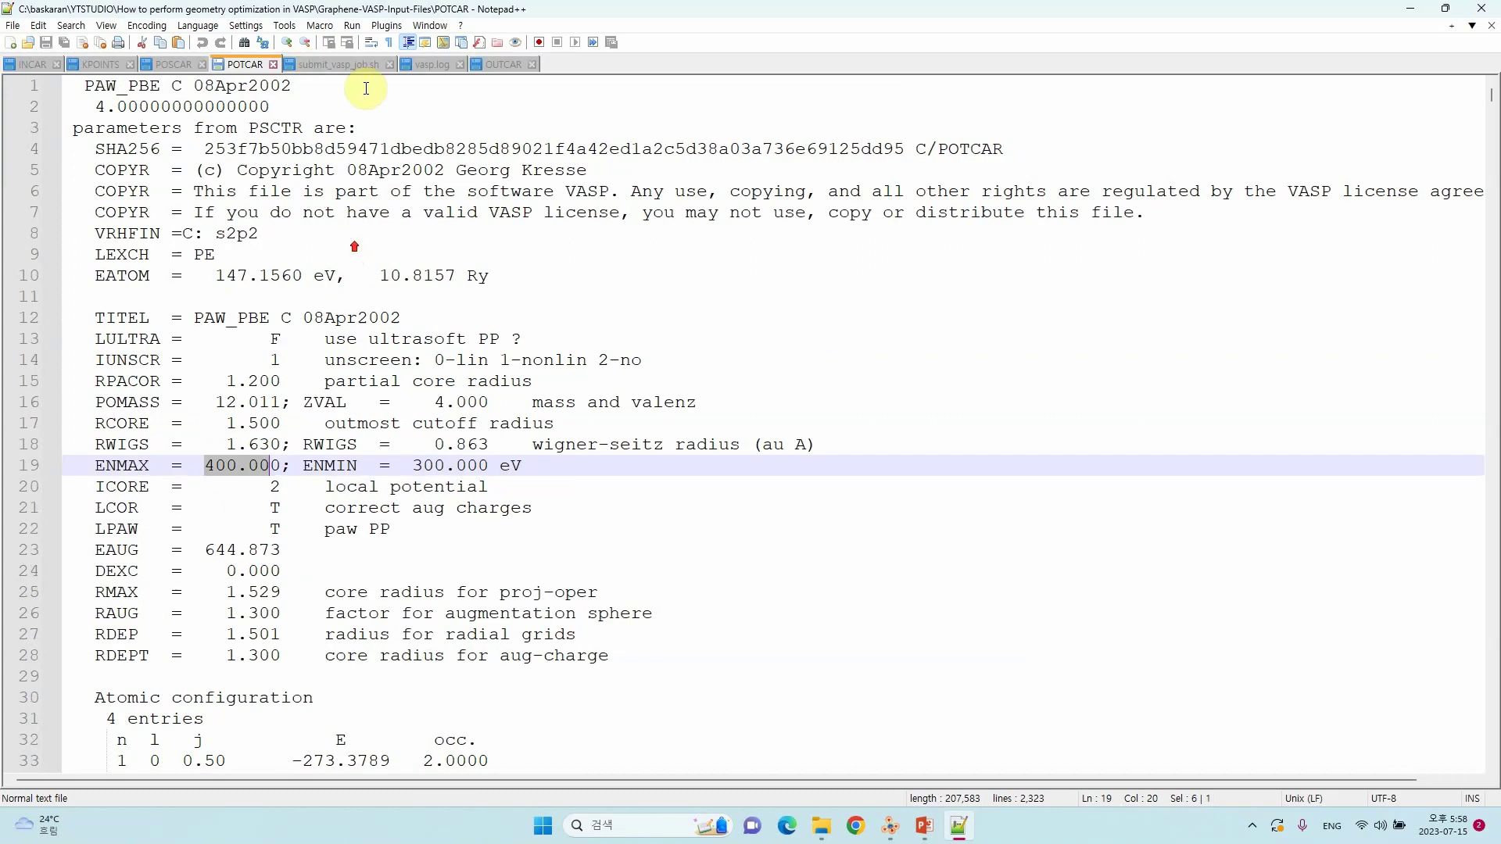
Review submit_vasp_job.sh, checking the PBS job directives and the VASP version in the mpirun command.
{"action": "left_click", "coordinate": [350, 65]}
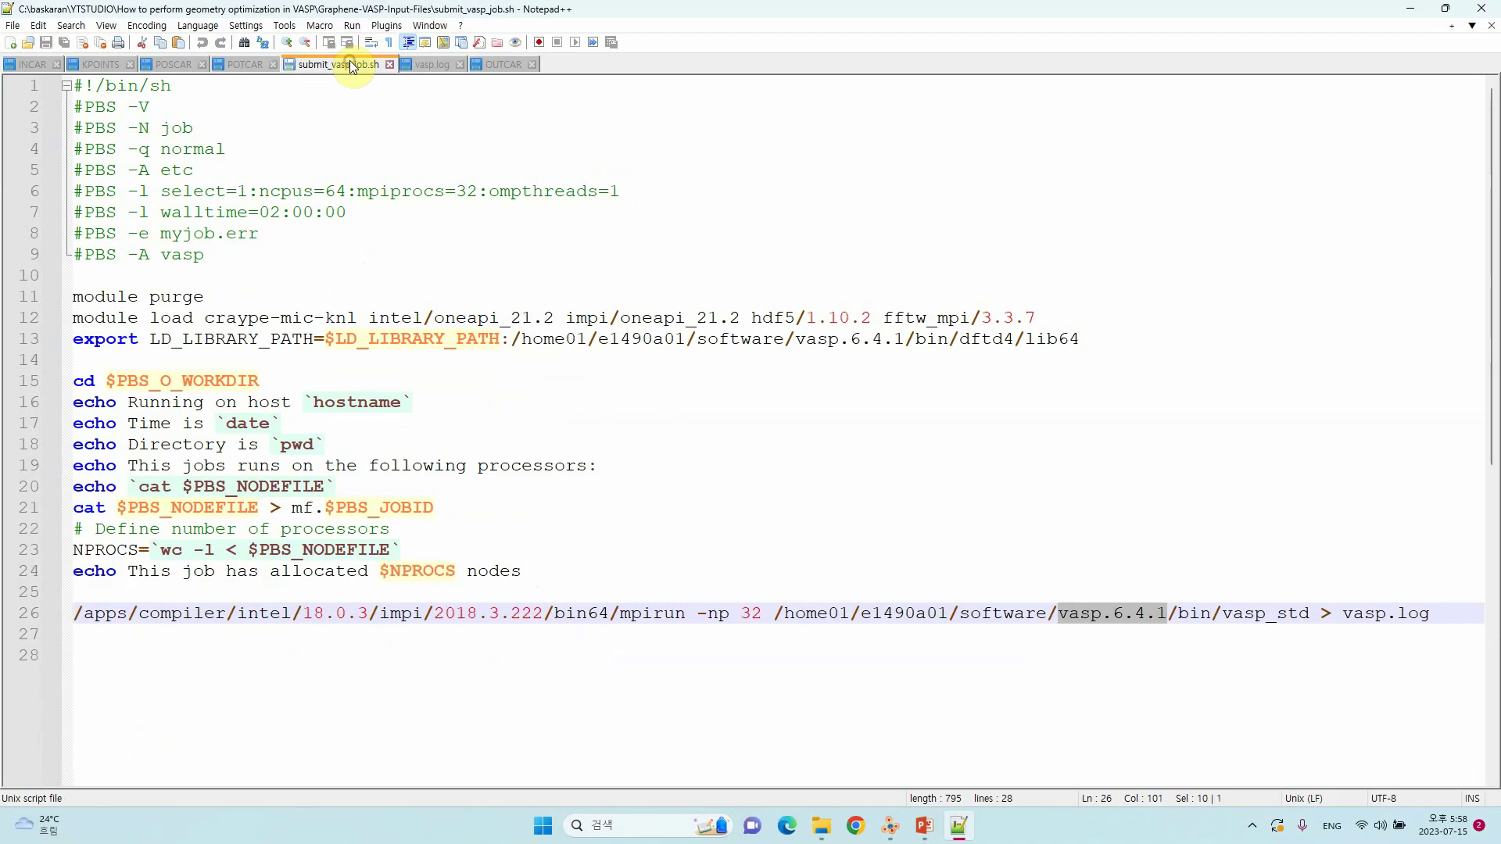
{"action": "left_click", "coordinate": [312, 123]}
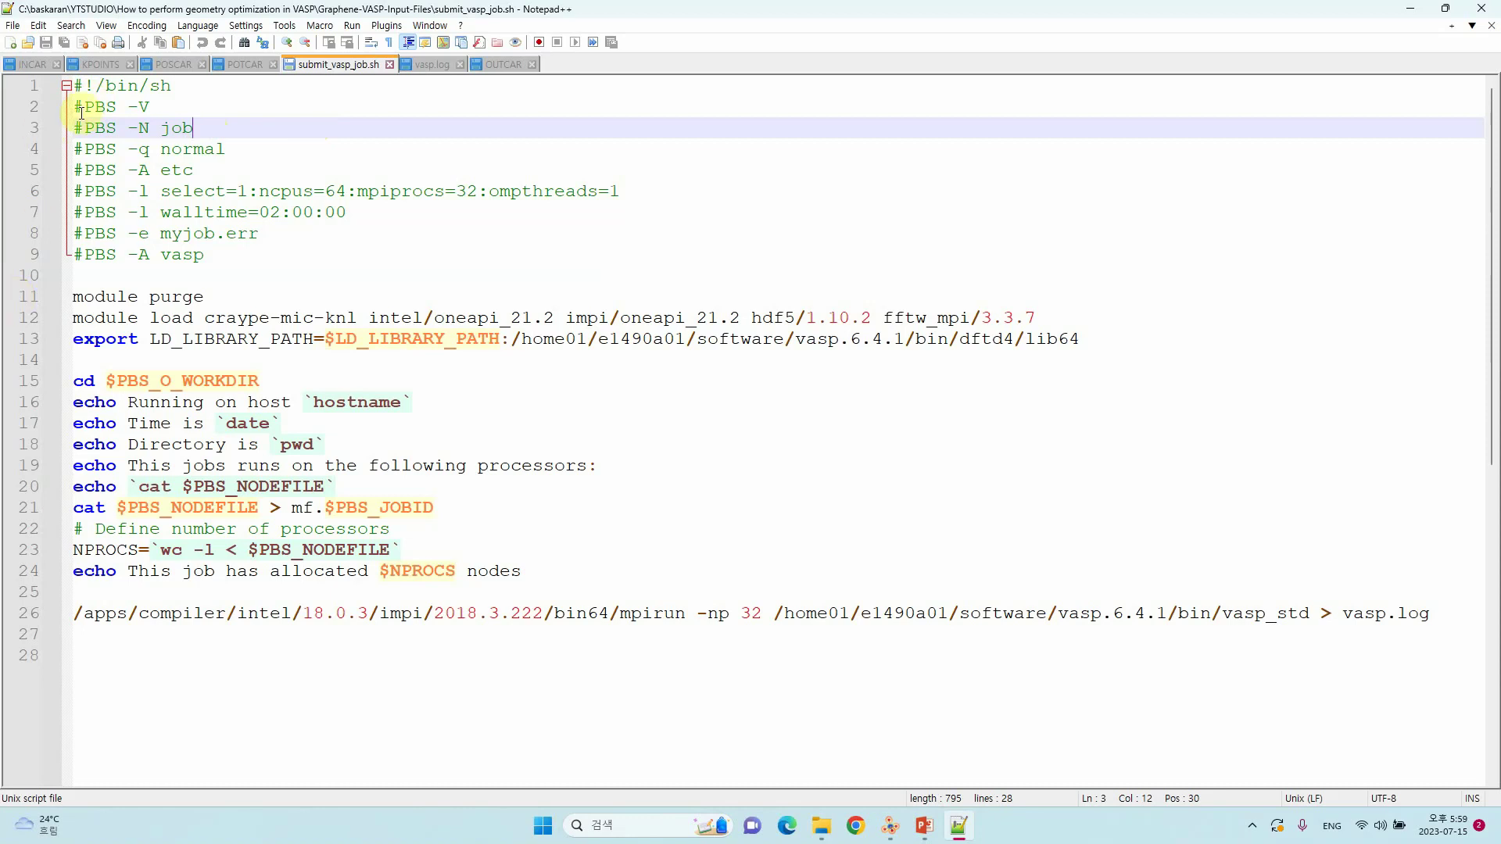
{"action": "left_click_drag", "start_coordinate": [1057, 613], "coordinate": [1167, 614]}
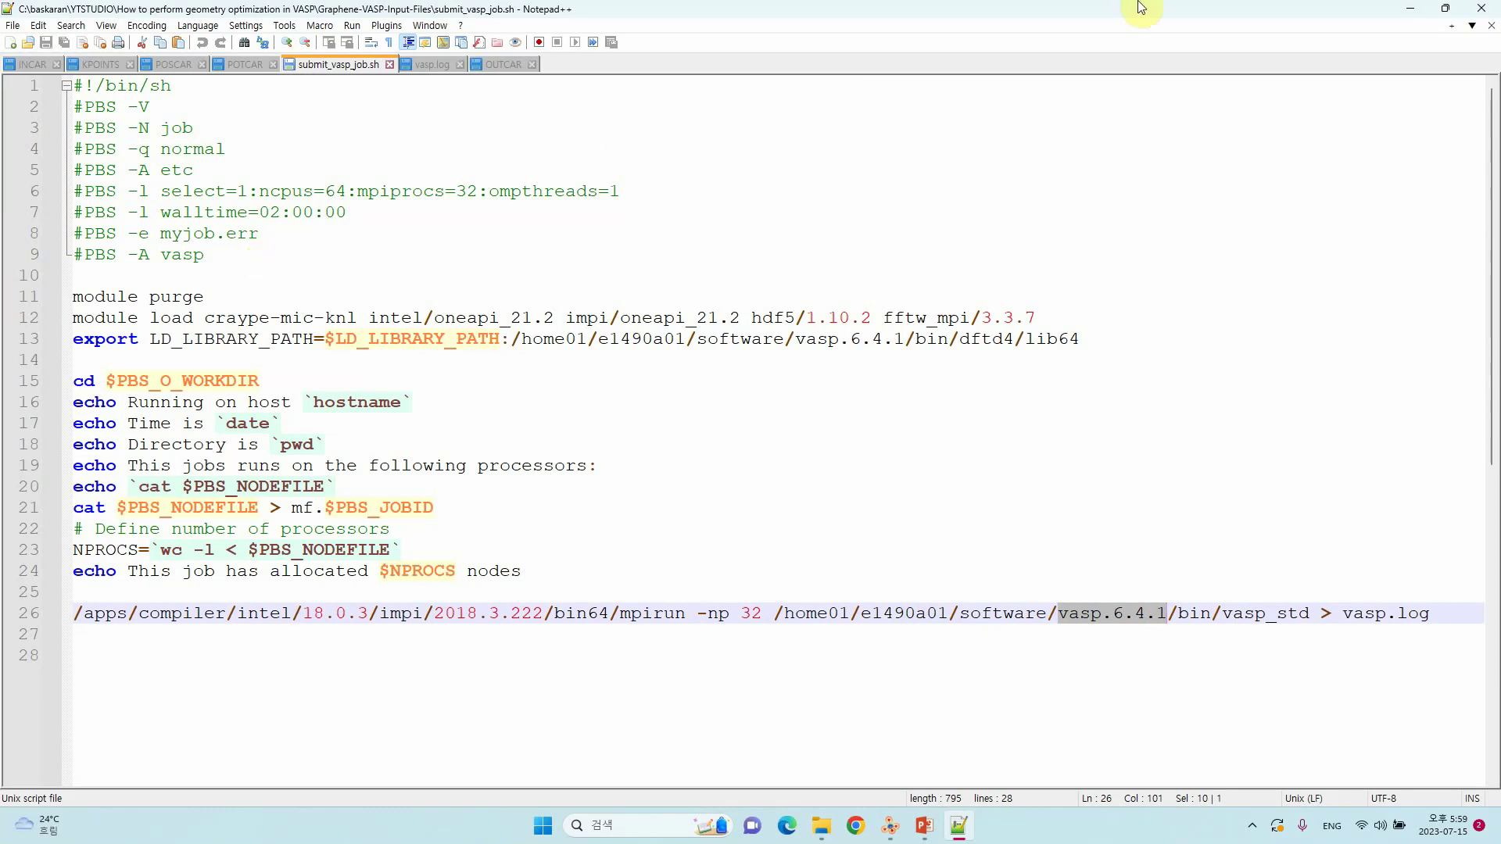
Switch to File Explorer and open the Graphene-VASP-OPT folder containing the calculation's output files.
{"action": "left_click", "coordinate": [1402, 13]}
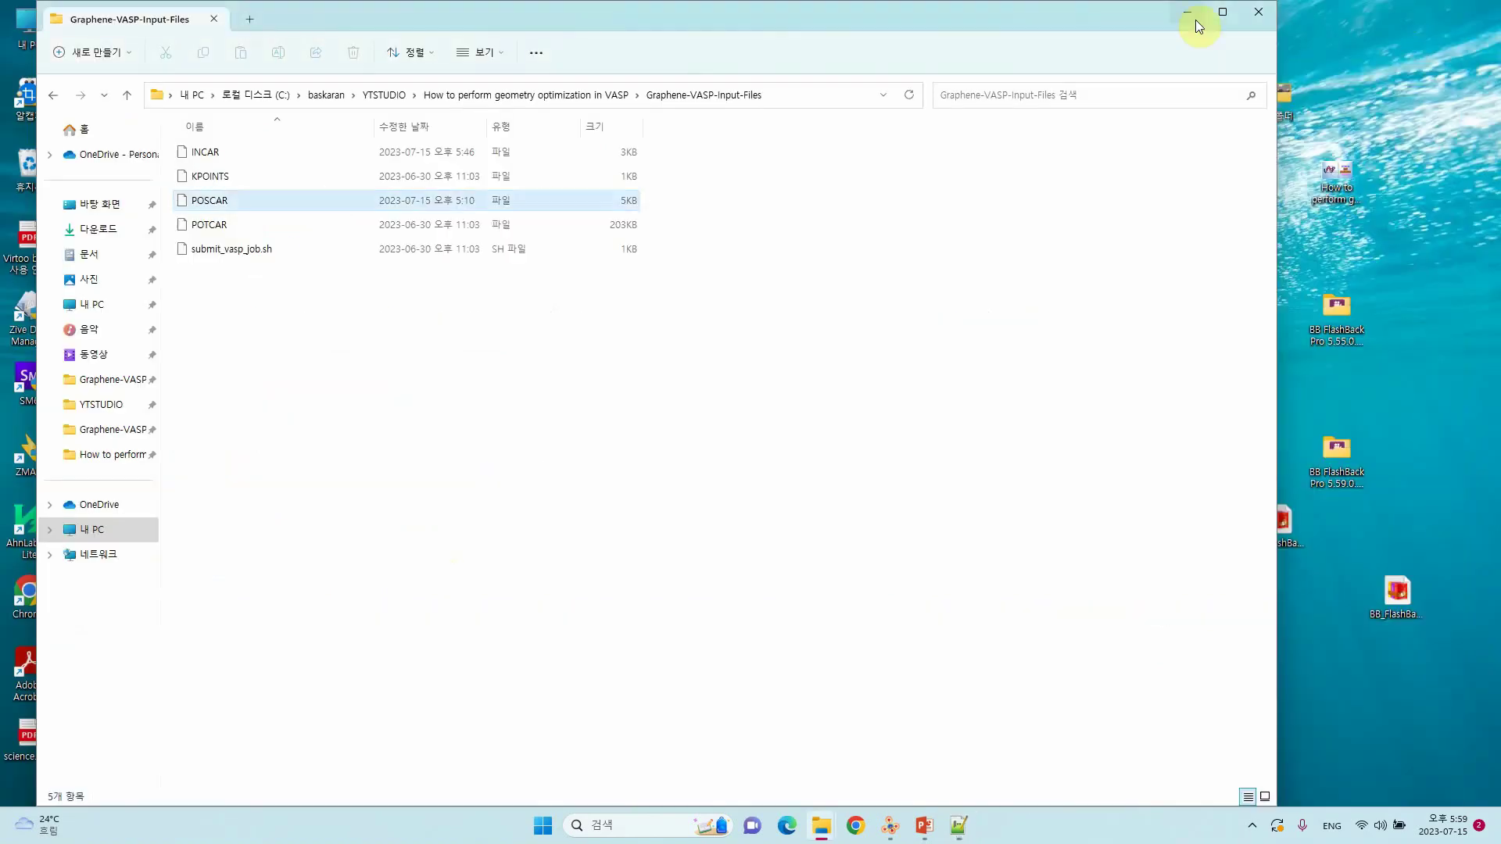
{"action": "left_click", "coordinate": [127, 94]}
{"action": "double_click", "coordinate": [245, 177]}
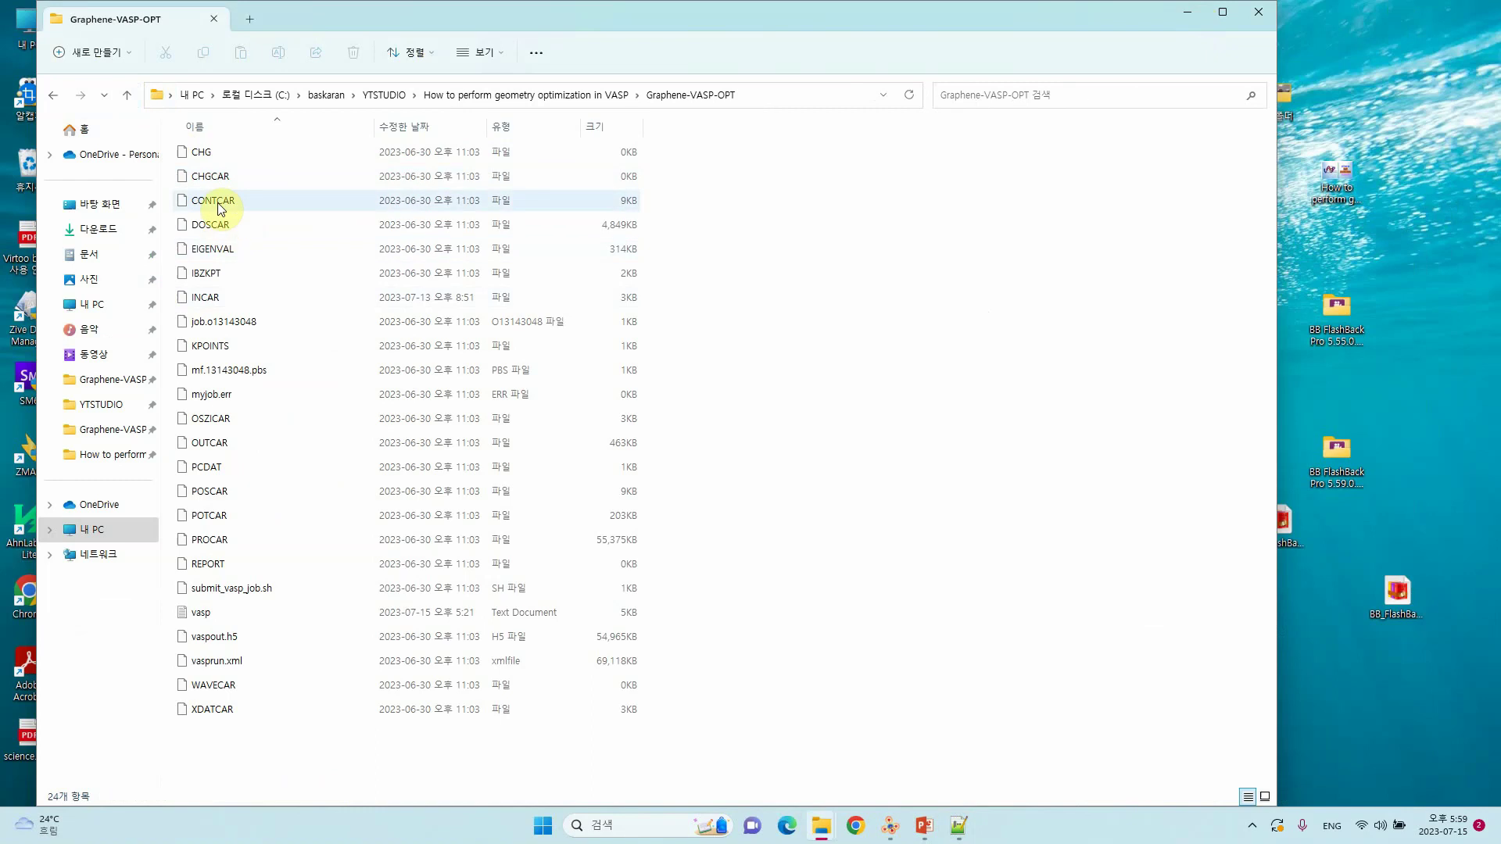
Switch to VESTA, load the CONTCAR file from the Graphene-VASP-OPT folder as a new structure, and minimize VESTA.
{"action": "left_click", "coordinate": [891, 830]}
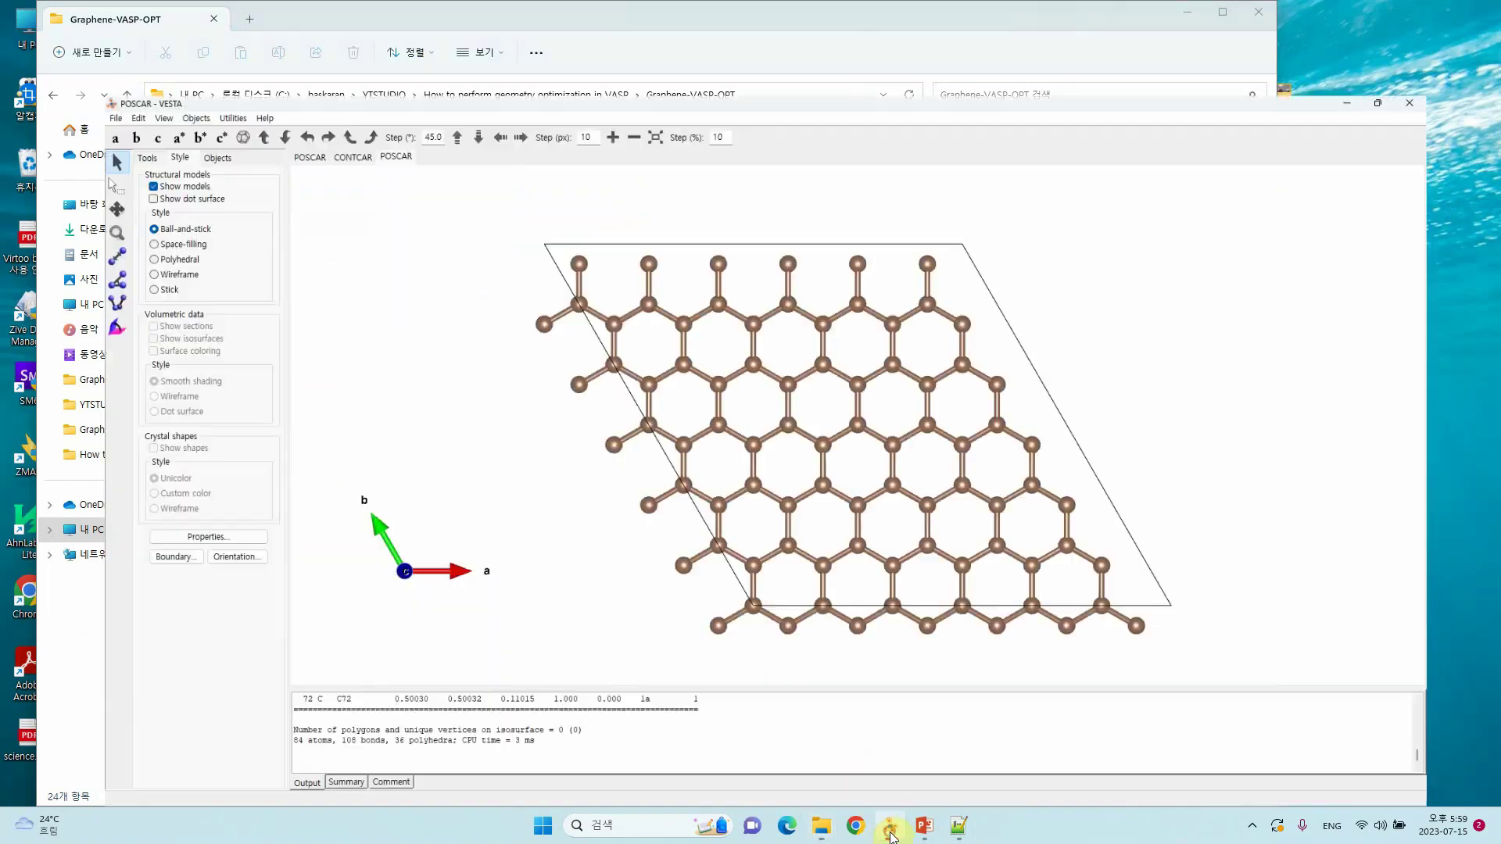
{"action": "double_click", "coordinate": [586, 10]}
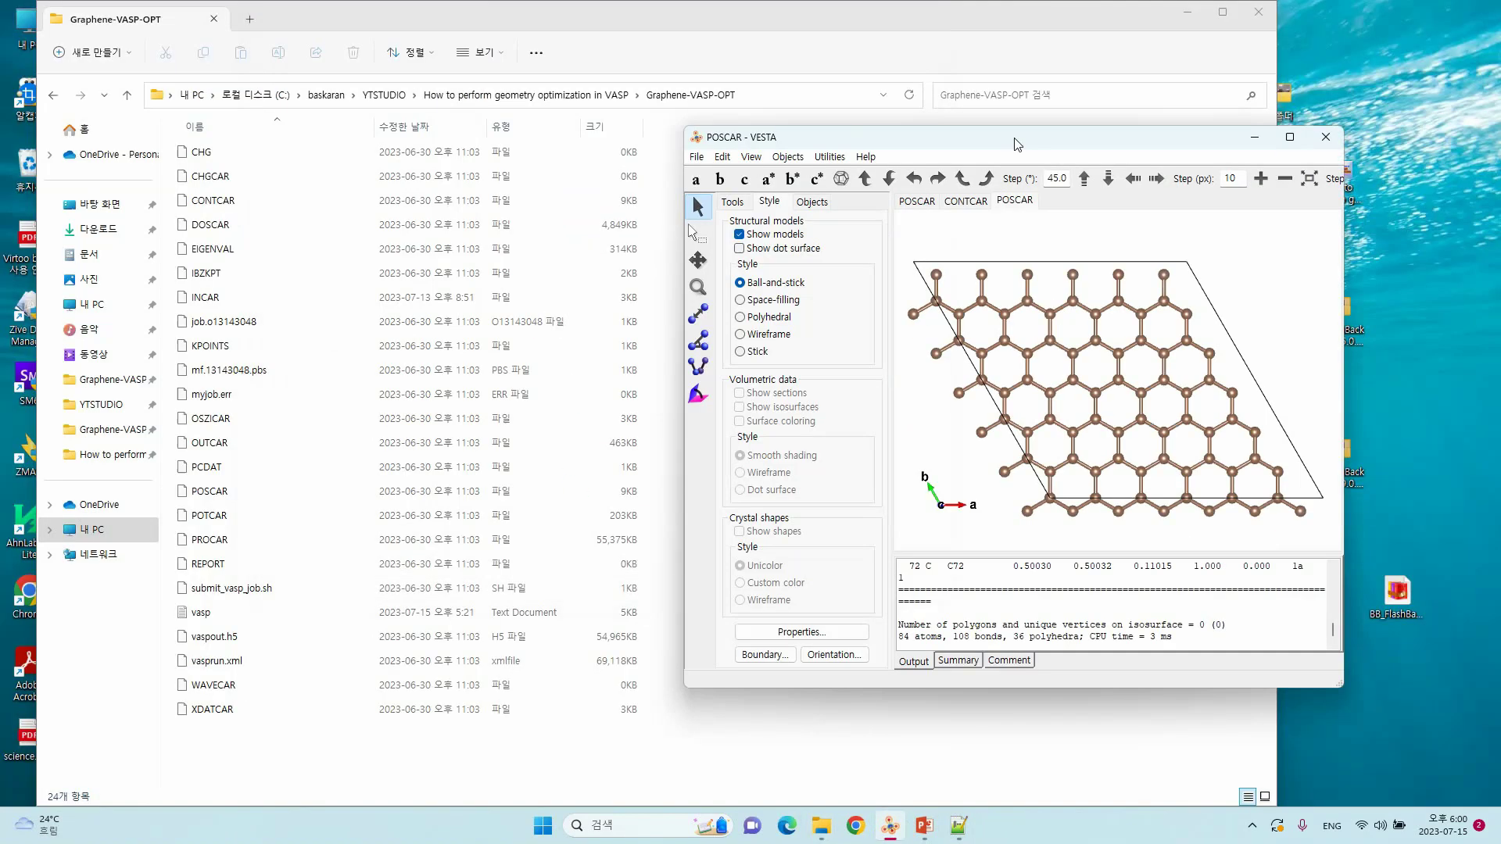
{"action": "left_click", "coordinate": [200, 202]}
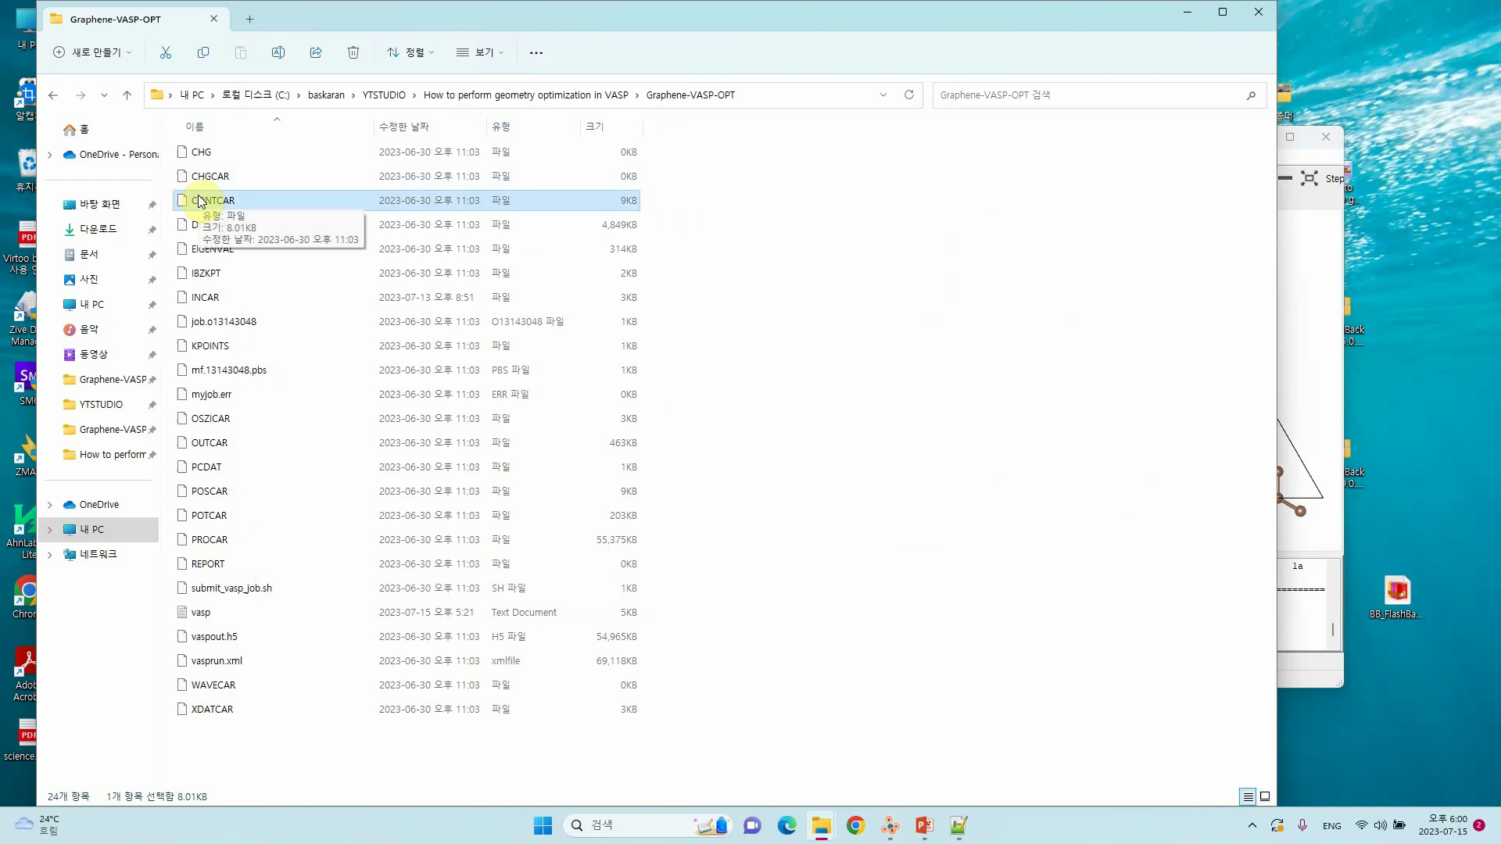
{"action": "left_click", "coordinate": [1314, 259]}
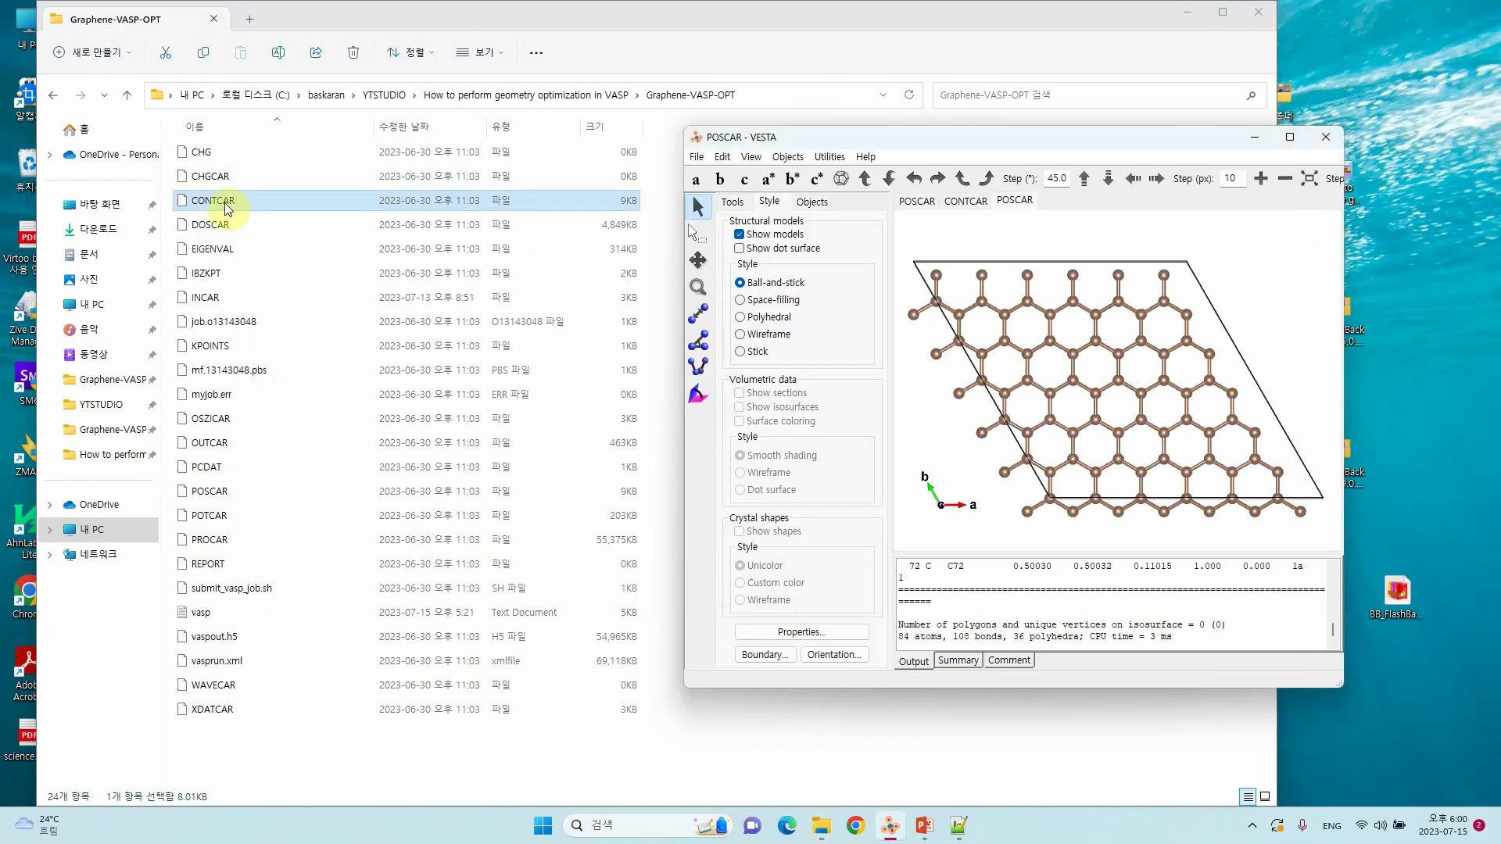
{"action": "left_click_drag", "start_coordinate": [227, 209], "coordinate": [1210, 319]}
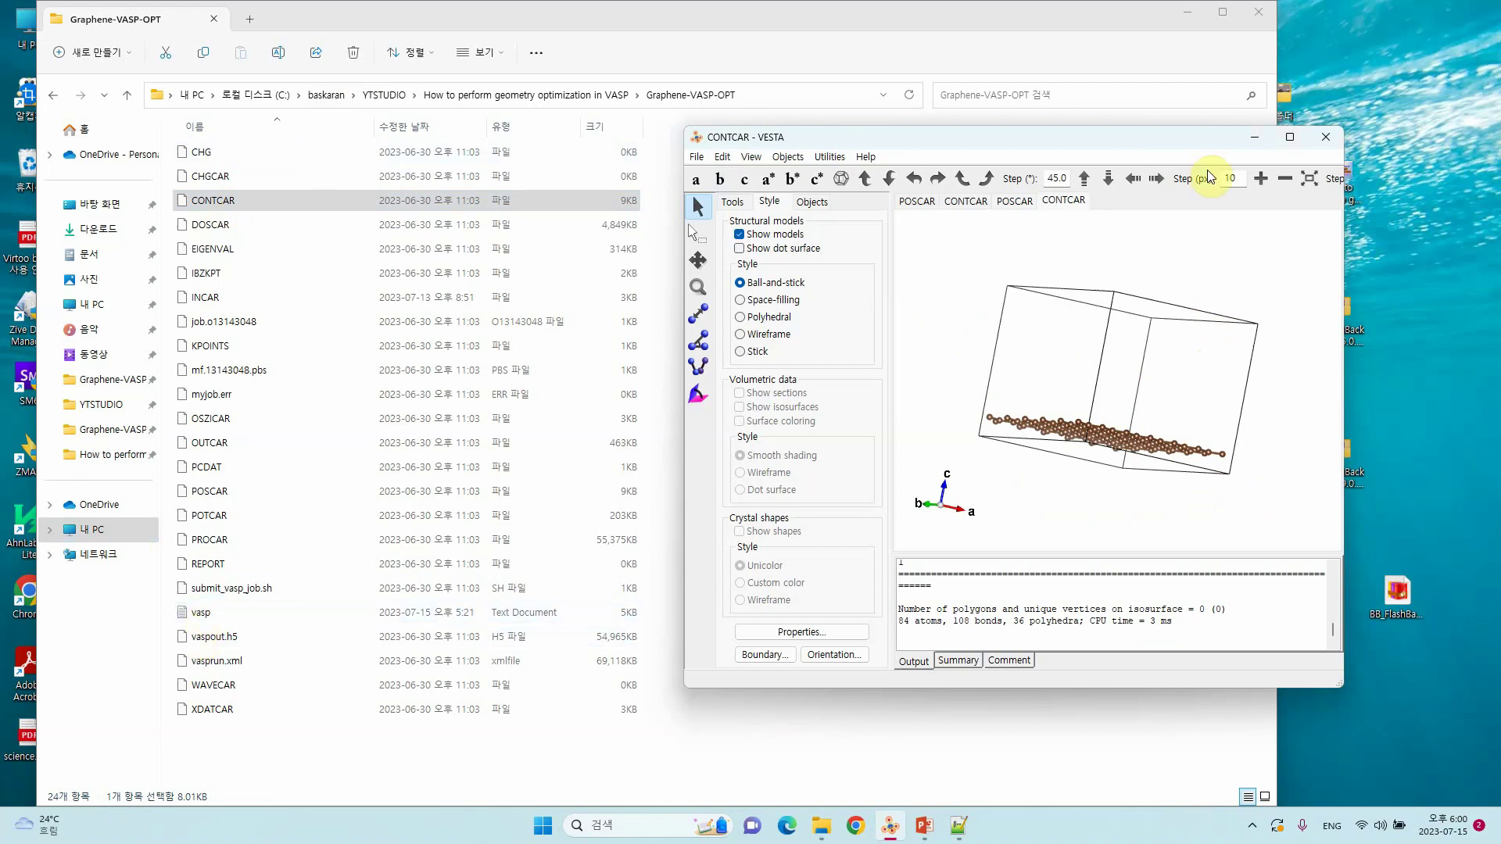
{"action": "left_click", "coordinate": [1251, 141]}
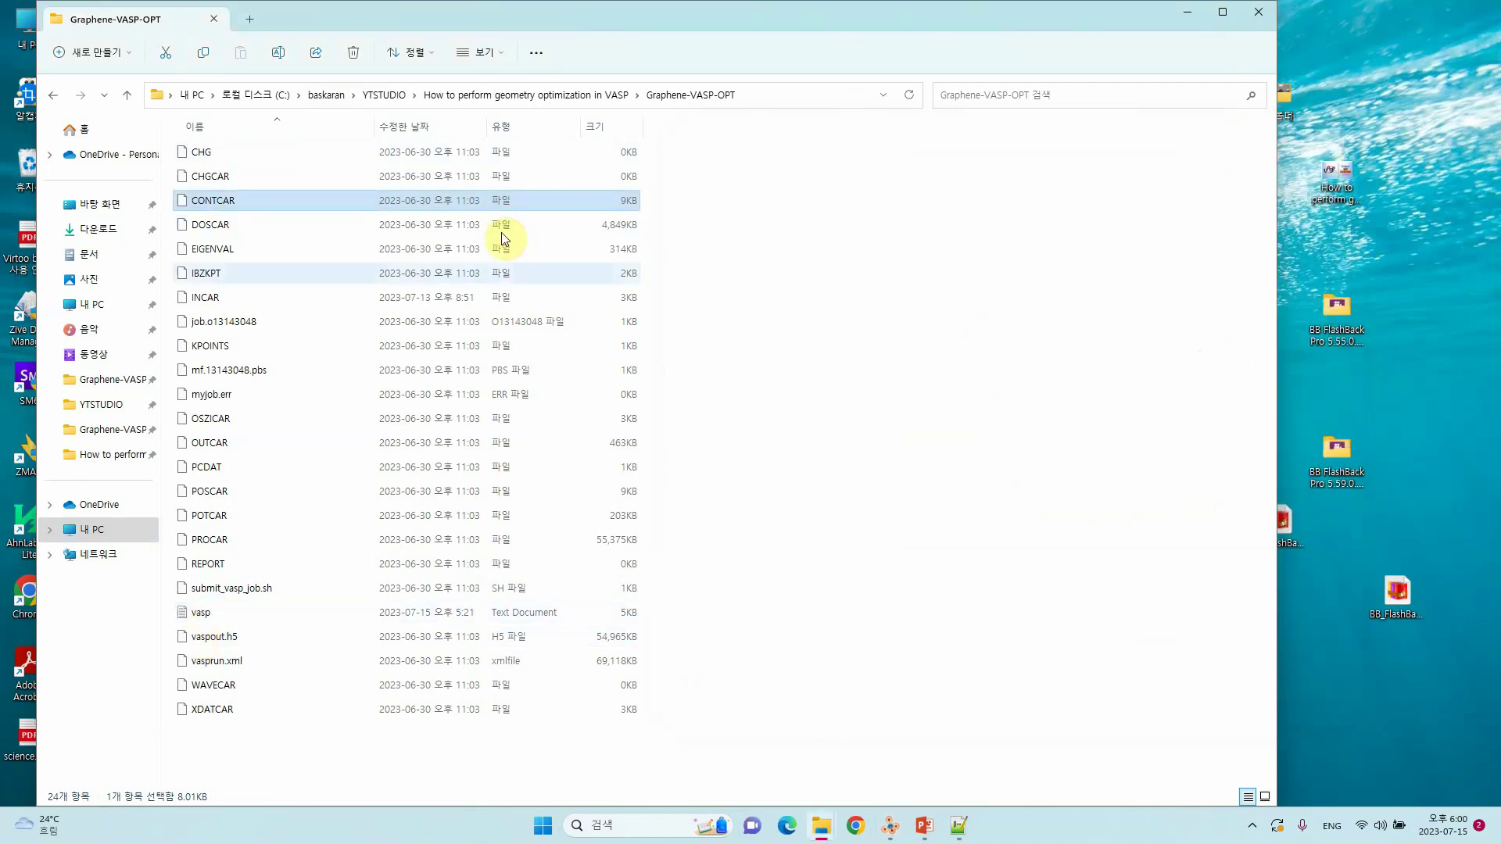
Open the vasp text document from the Graphene-VASP-OPT folder in Notepad++ and review the beginning of the log.
{"action": "left_click", "coordinate": [201, 618]}
{"action": "right_click", "coordinate": [200, 618]}
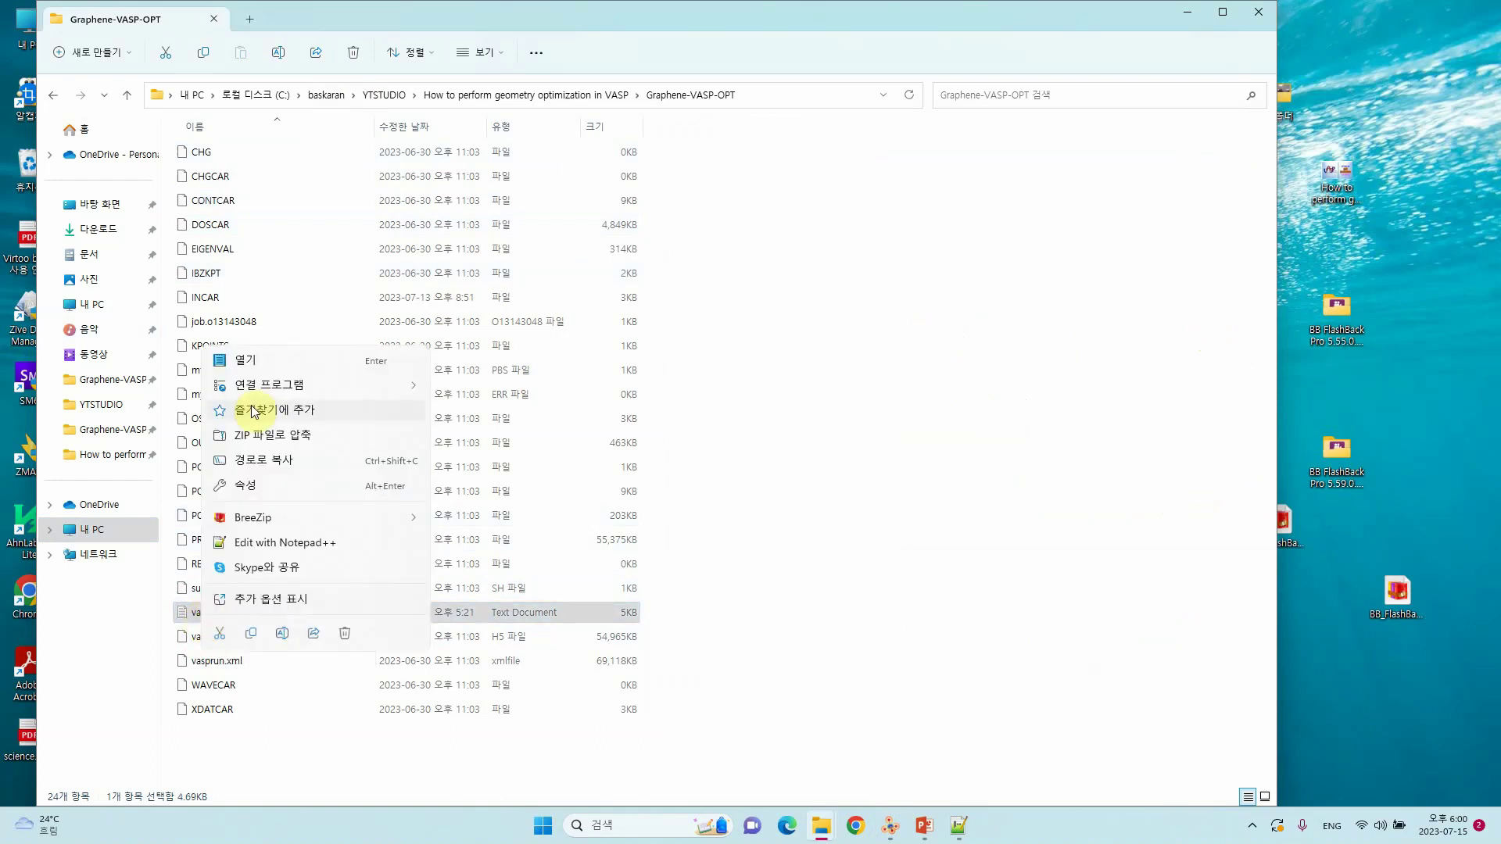
{"action": "left_click", "coordinate": [263, 545]}
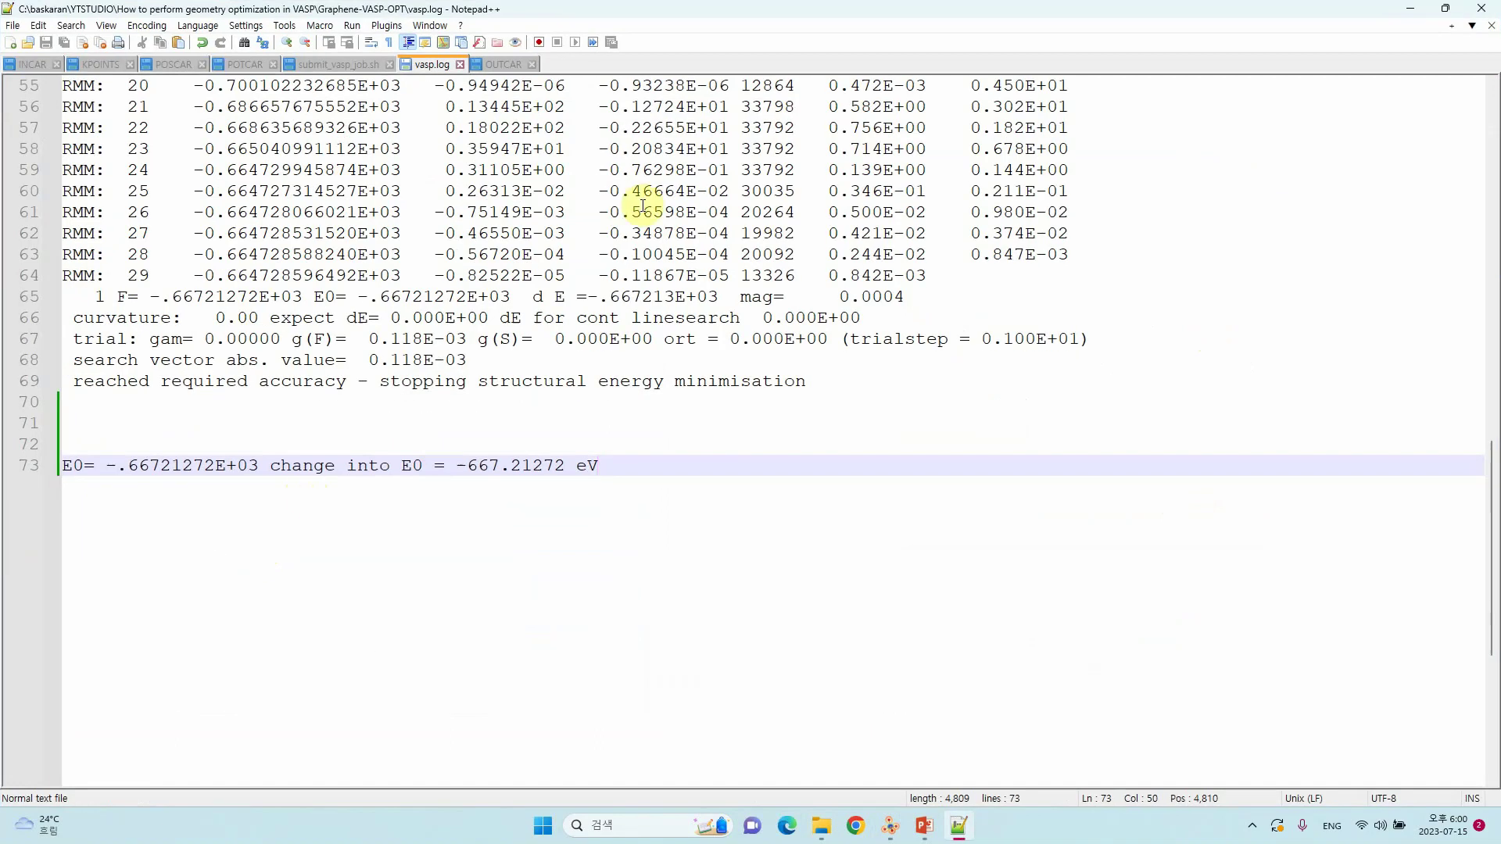
{"action": "scroll", "coordinate": [486, 264], "scroll_direction": "up", "scroll_amount": 13}
{"action": "scroll", "coordinate": [486, 265], "scroll_direction": "up", "scroll_amount": 5}
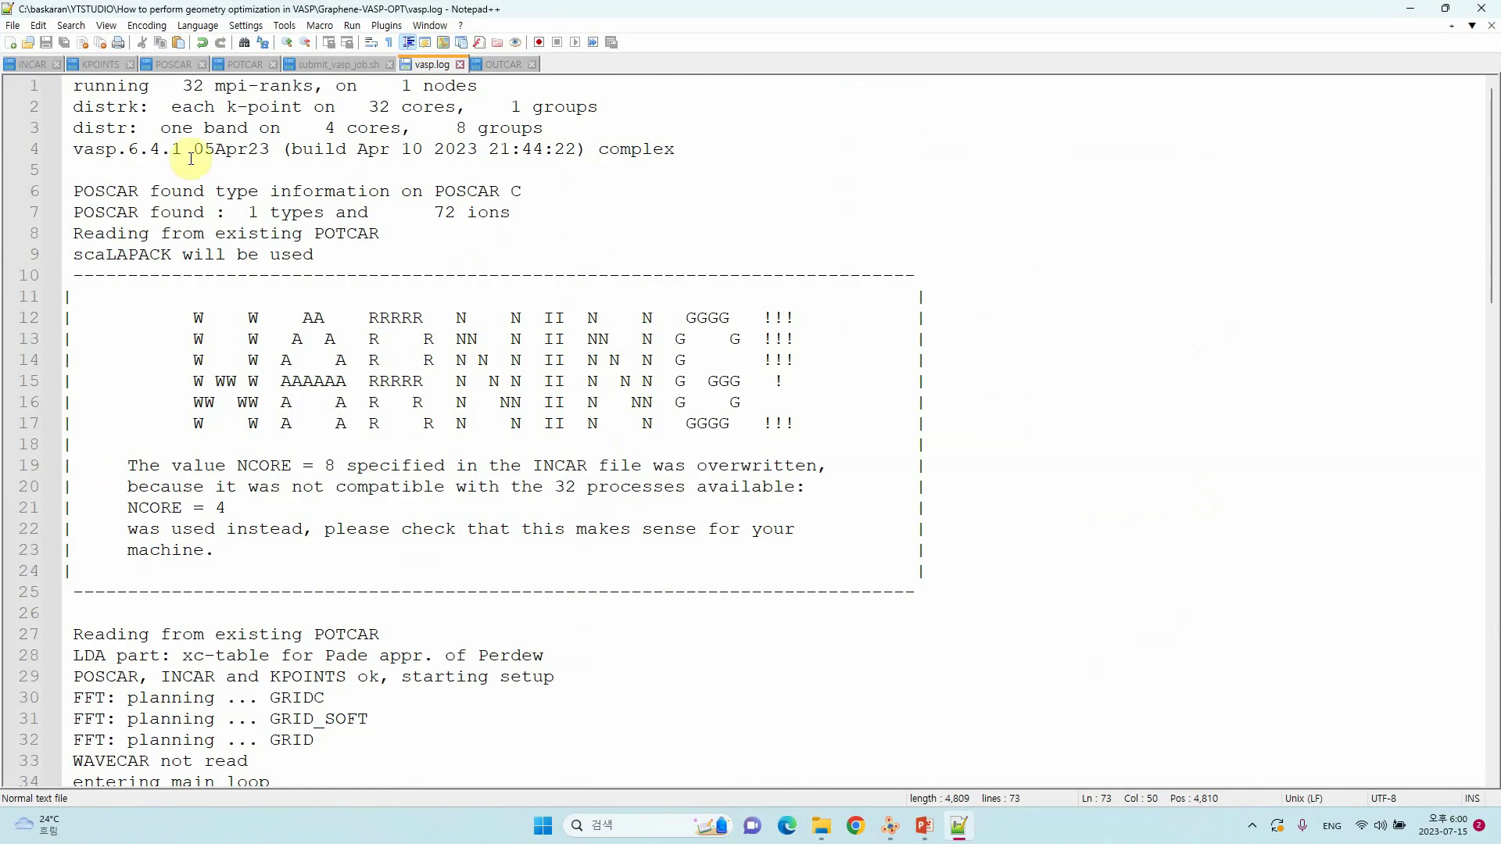
Review the RMM iterations in vasp.log and highlight the line about reaching the required accuracy.
{"action": "scroll", "coordinate": [552, 255], "scroll_direction": "down", "scroll_amount": 13}
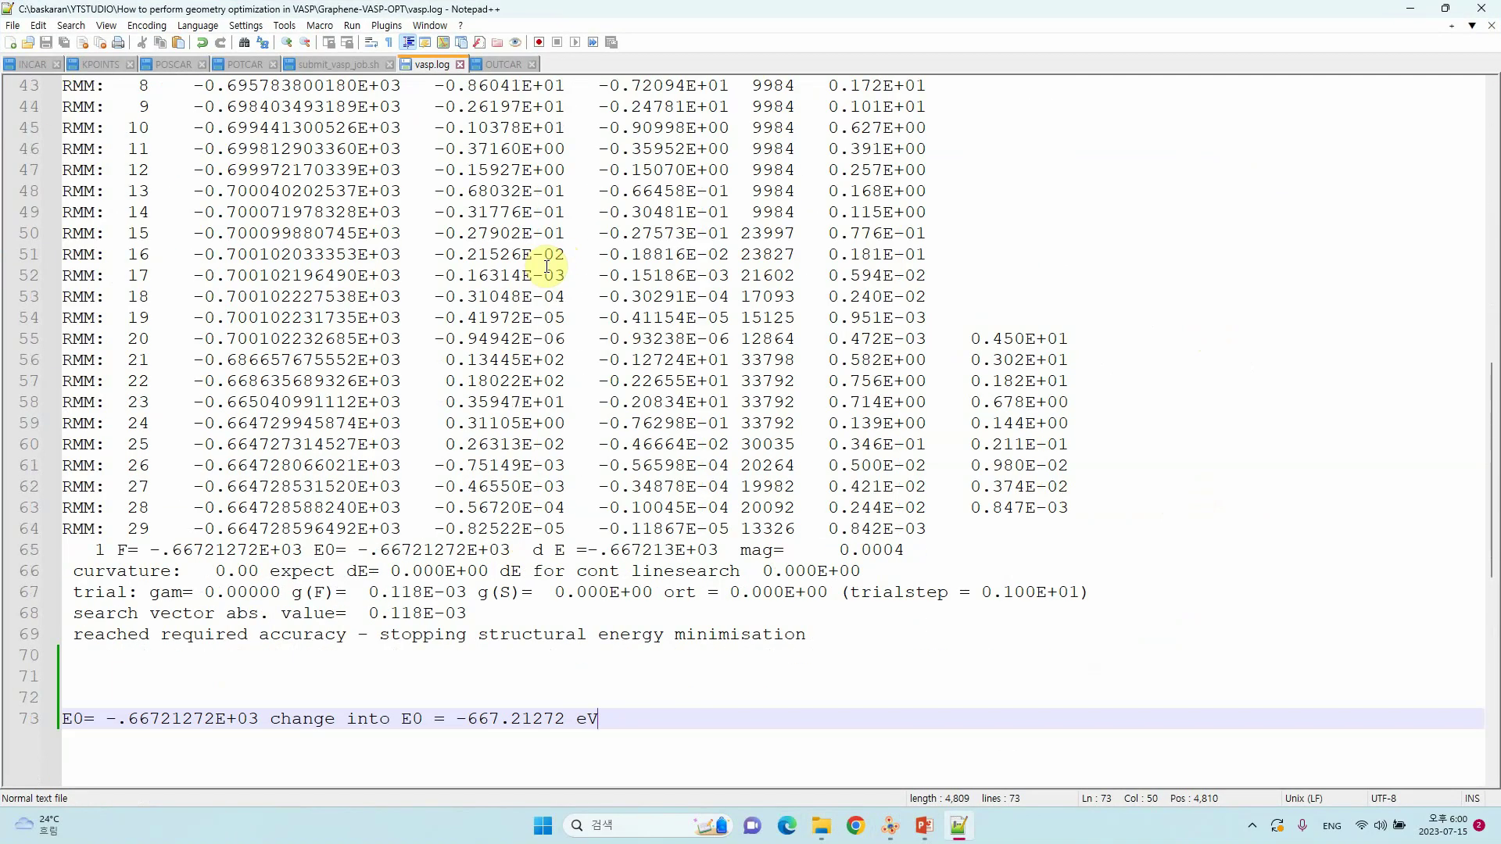
{"action": "scroll", "coordinate": [574, 248], "scroll_direction": "down", "scroll_amount": 6}
{"action": "scroll", "coordinate": [443, 354], "scroll_direction": "up", "scroll_amount": 5}
{"action": "scroll", "coordinate": [201, 366], "scroll_direction": "down", "scroll_amount": 5}
{"action": "left_click_drag", "start_coordinate": [72, 317], "coordinate": [836, 316]}
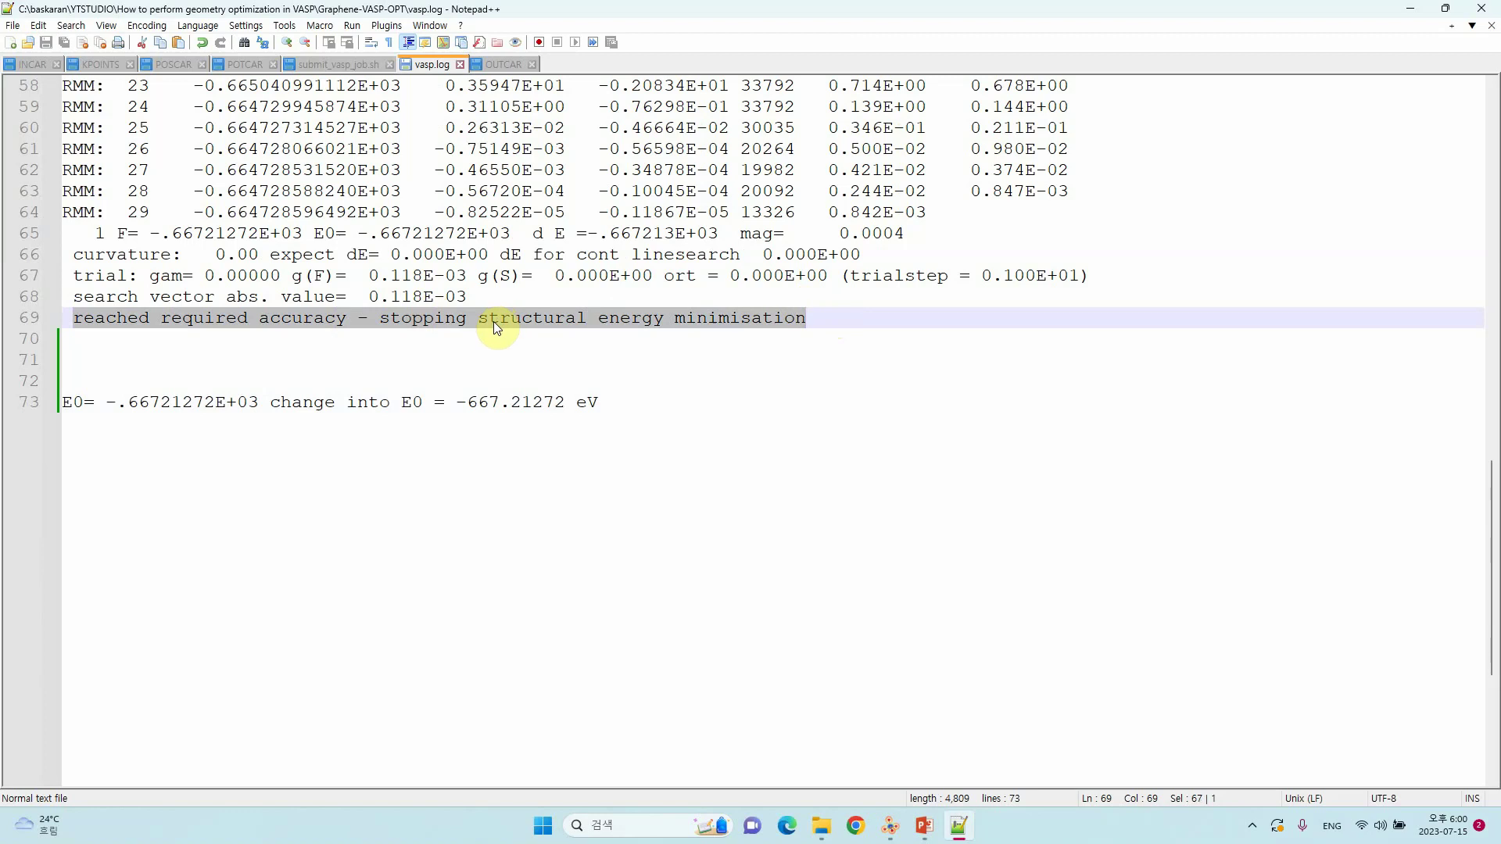
Highlight the E0 energy in the final ionic step line of vasp.log and its converted eV value in the note below.
{"action": "scroll", "coordinate": [493, 322], "scroll_direction": "up", "scroll_amount": 2}
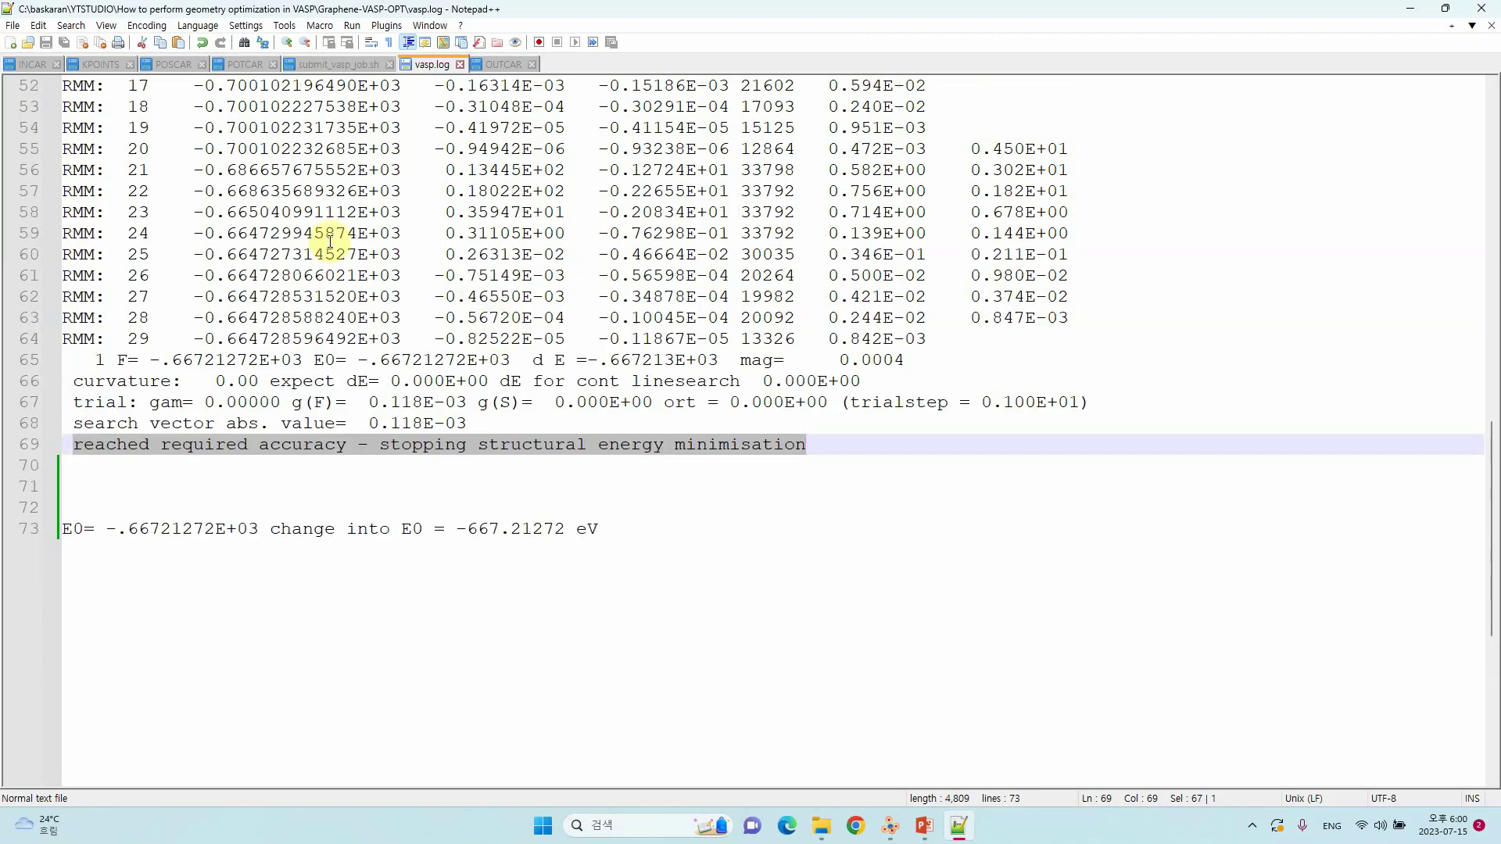
{"action": "left_click", "coordinate": [359, 361]}
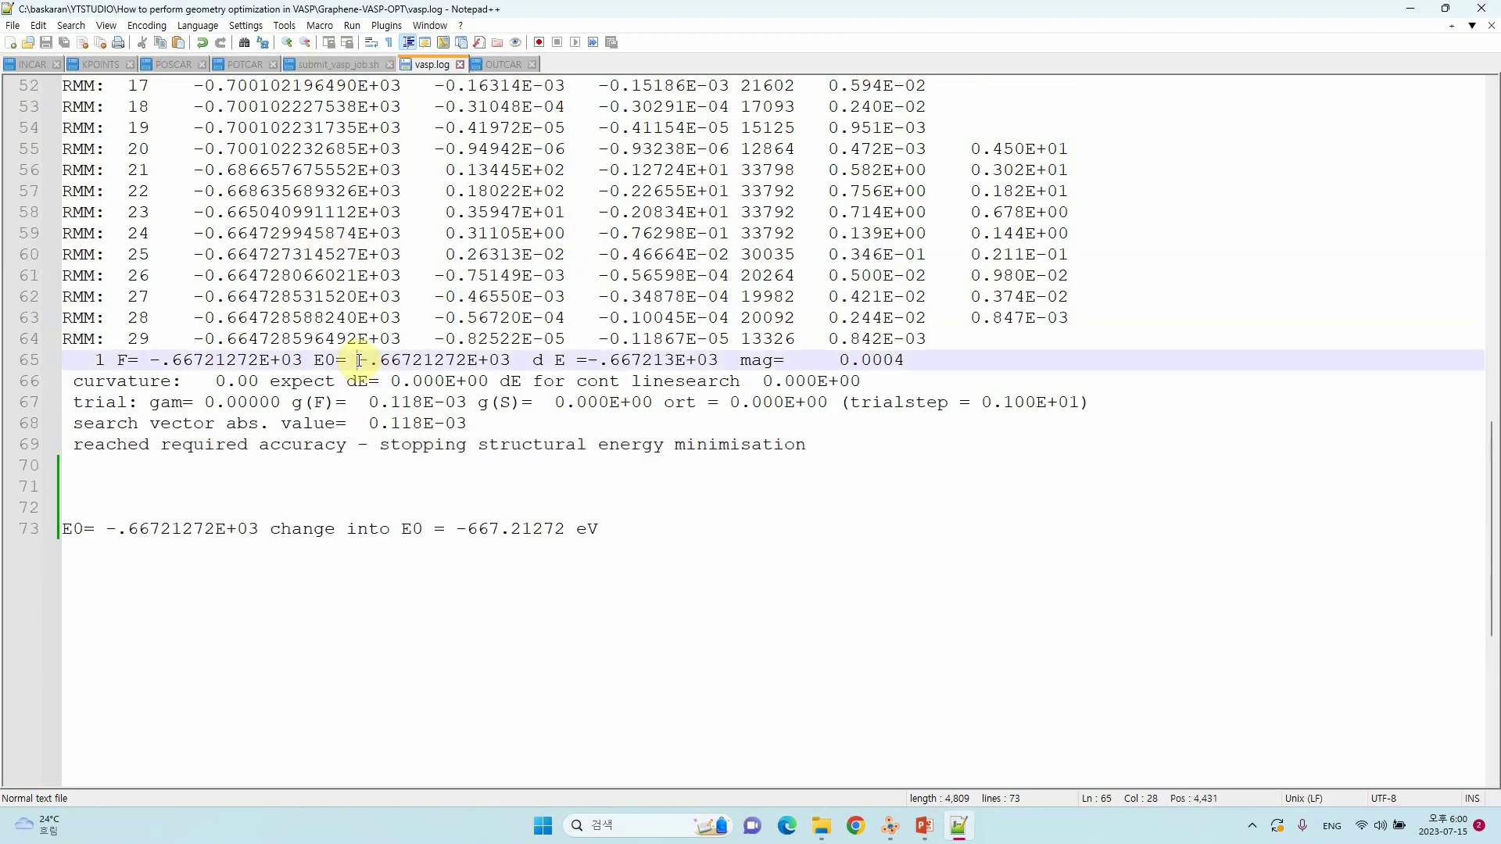
{"action": "left_click_drag", "start_coordinate": [313, 361], "coordinate": [512, 358]}
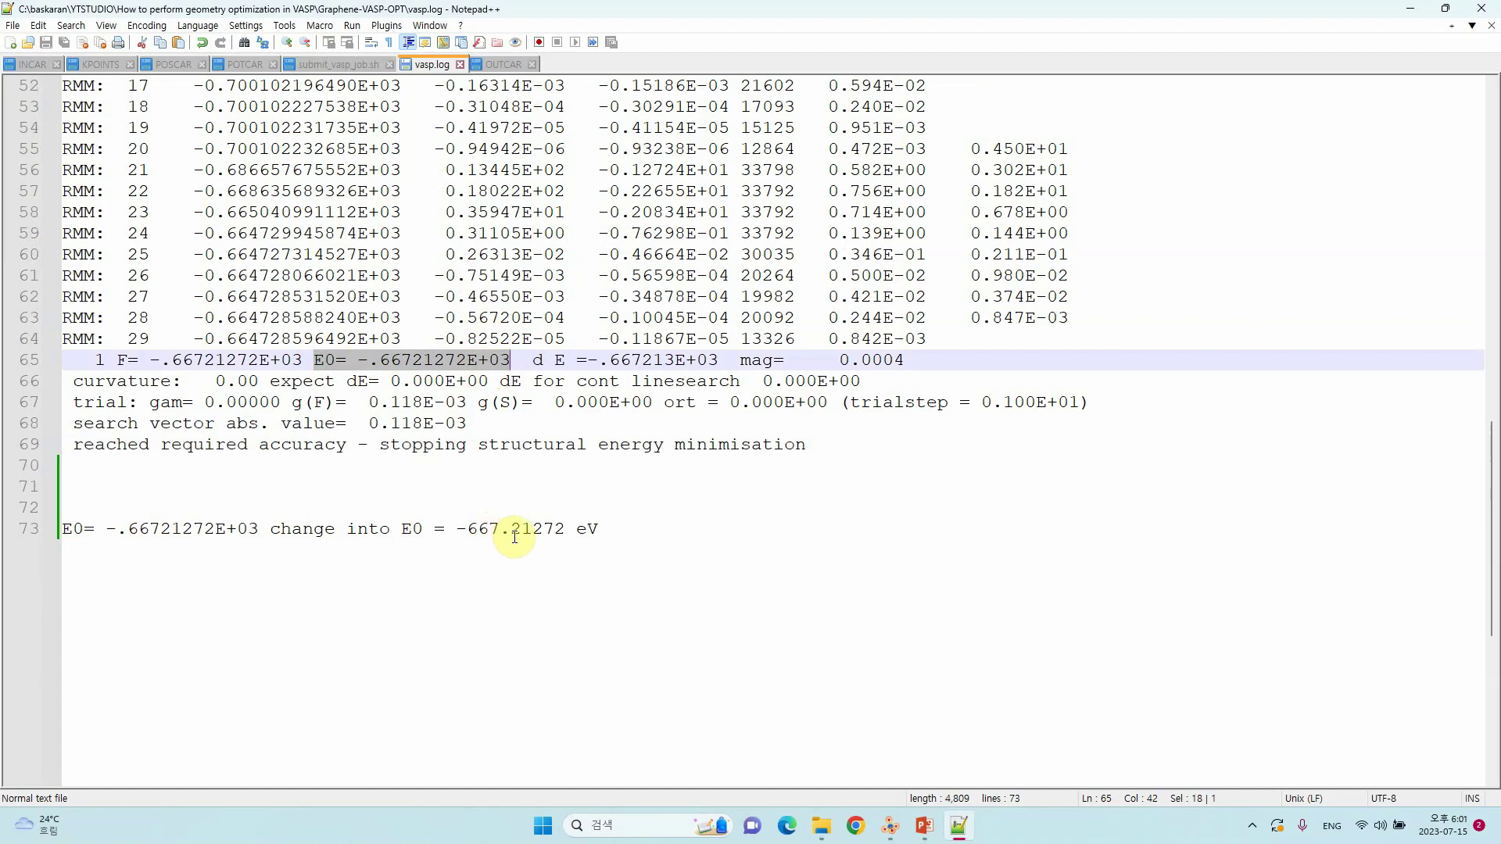
{"action": "left_click_drag", "start_coordinate": [602, 530], "coordinate": [407, 532]}
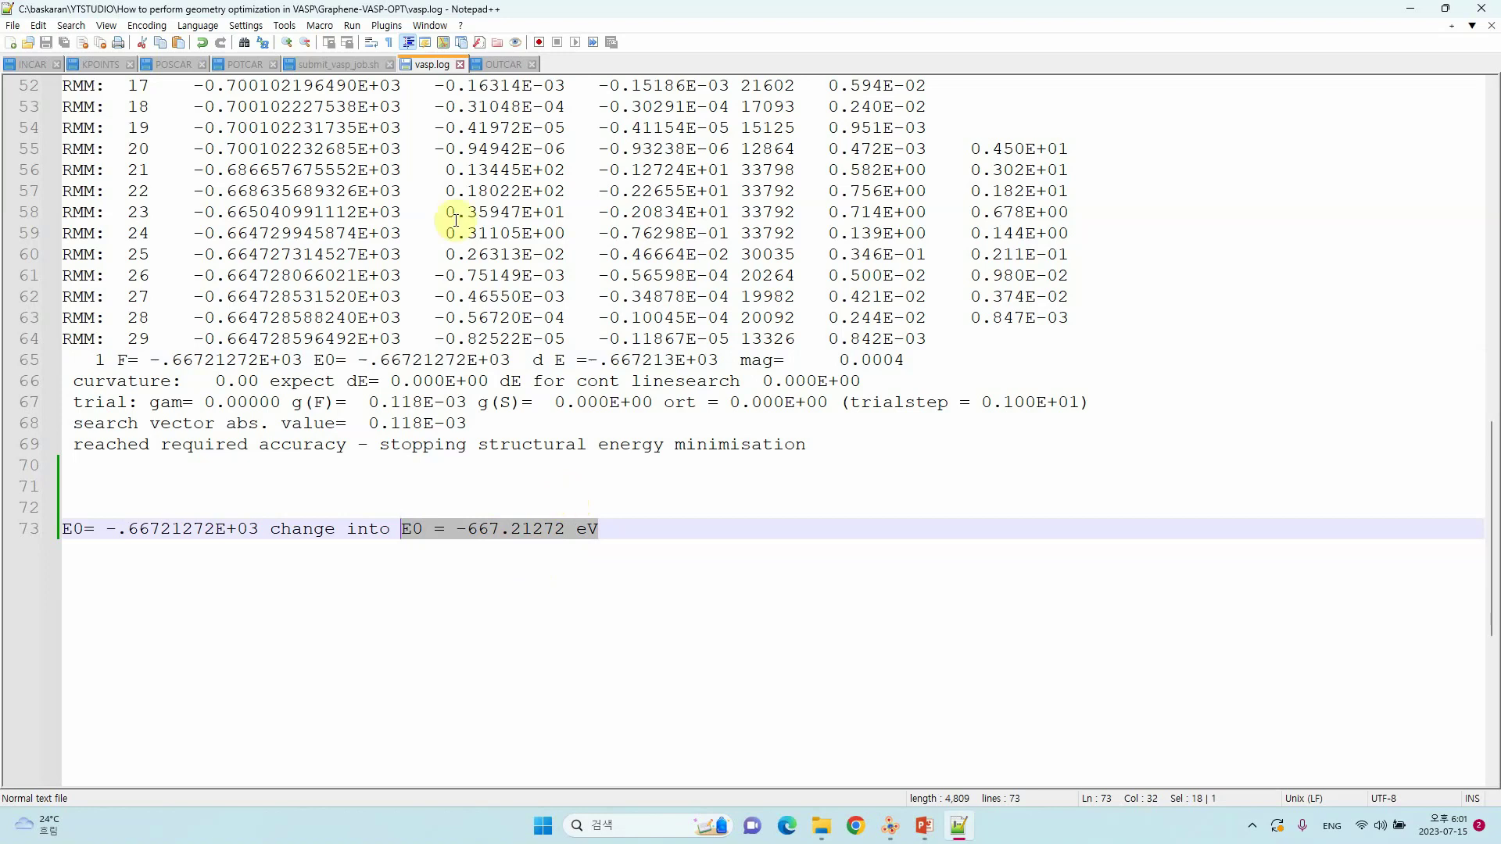
Switch to the OUTCAR file and review it from the beginning, covering the VASP version, INCAR settings and pseudopotential data.
{"action": "left_click", "coordinate": [505, 65]}
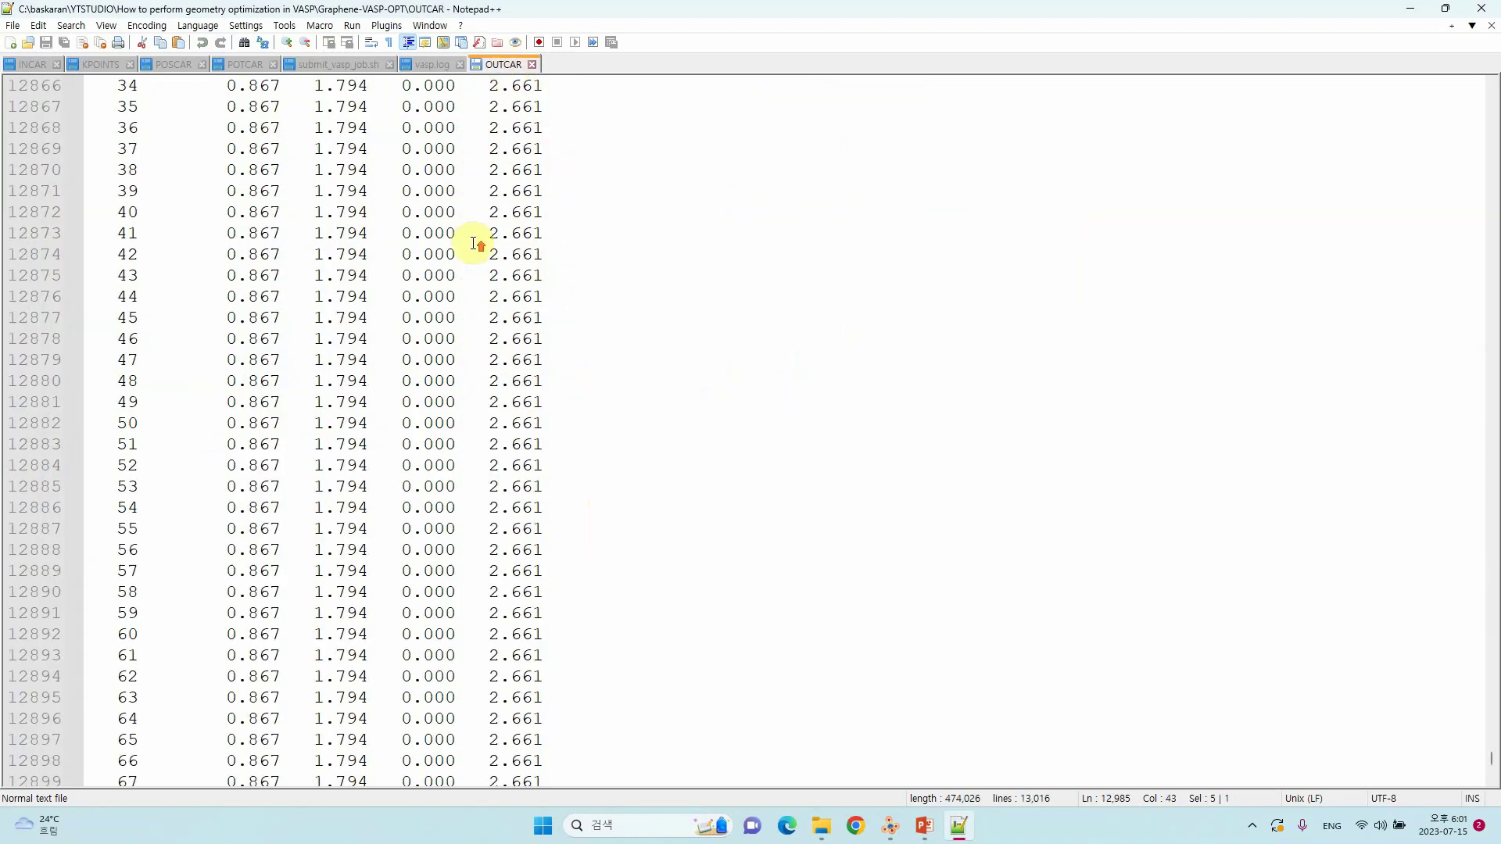
{"action": "scroll", "coordinate": [480, 245], "scroll_direction": "up", "scroll_amount": 20}
{"action": "left_click", "coordinate": [1492, 770]}
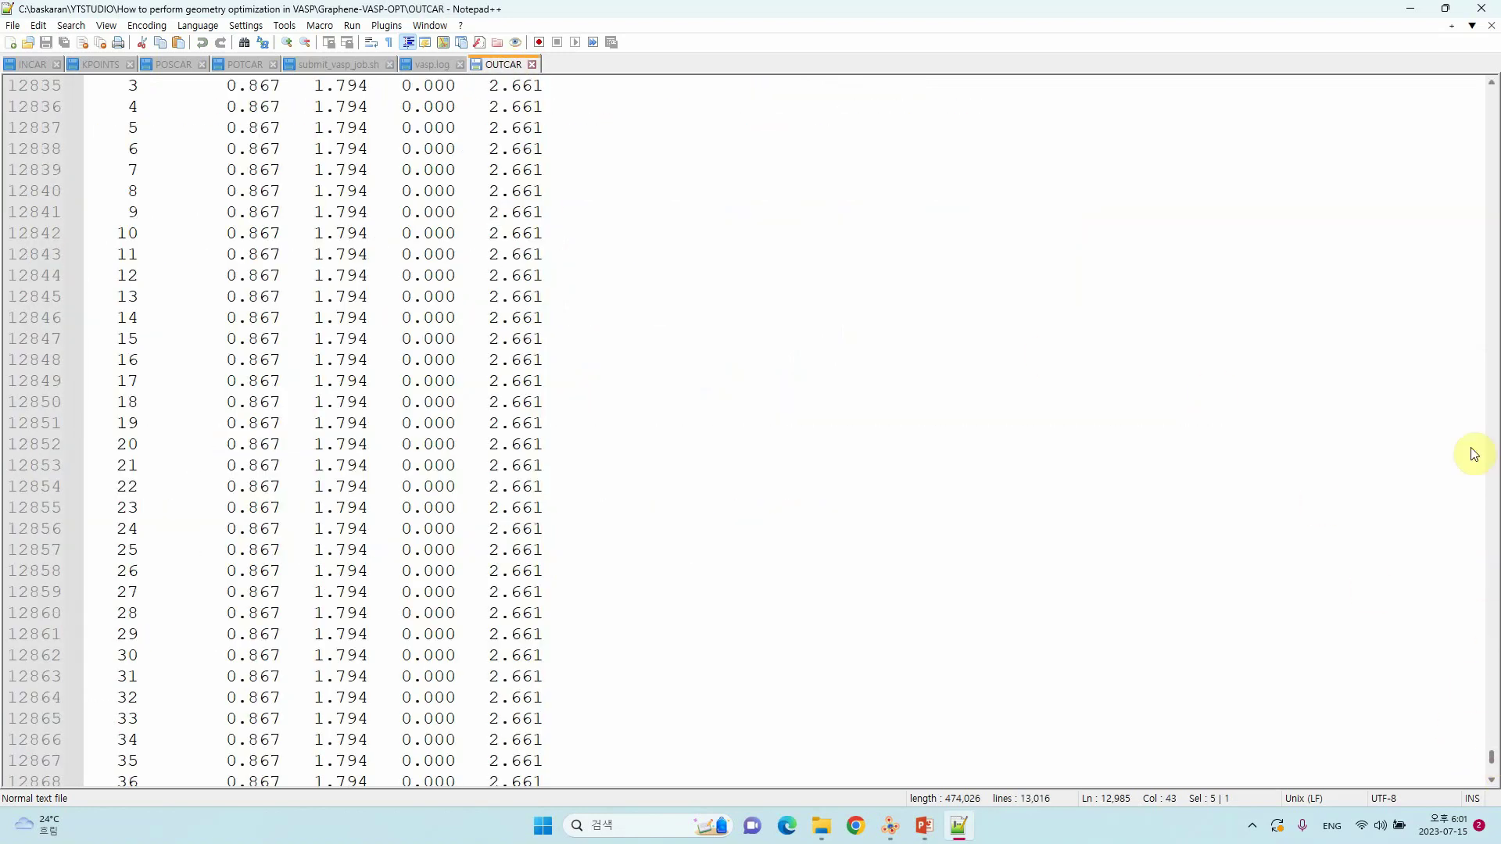
{"action": "left_click_drag", "start_coordinate": [1492, 770], "coordinate": [1476, 113]}
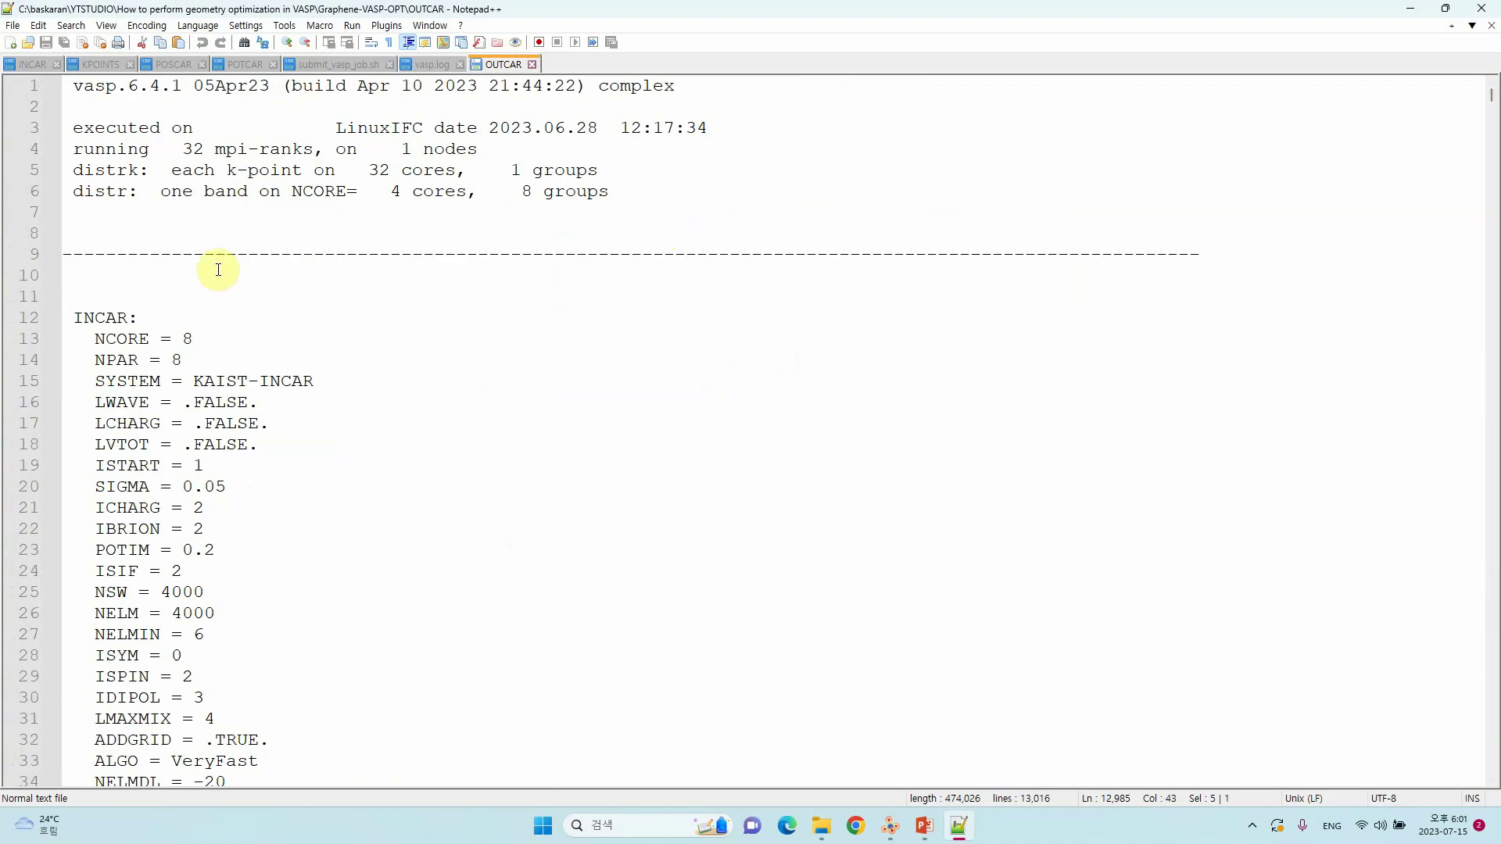
{"action": "scroll", "coordinate": [219, 270], "scroll_direction": "down", "scroll_amount": 20}
{"action": "scroll", "coordinate": [470, 243], "scroll_direction": "down", "scroll_amount": 4}
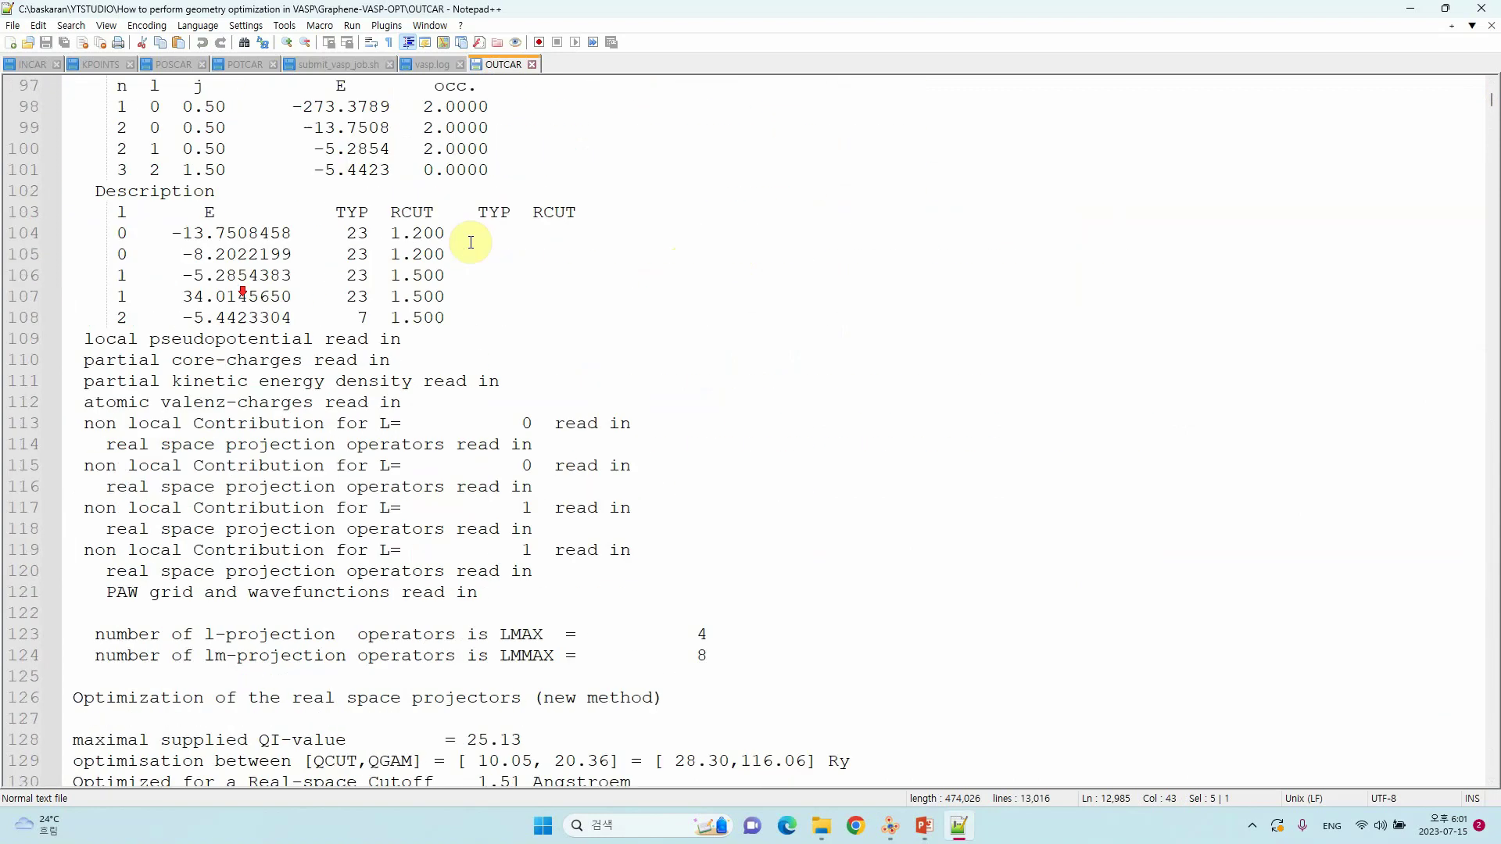
Examine the magnetization (x) table near the end of OUTCAR, checking the per-ion s, p, d and tot columns.
{"action": "left_click_drag", "start_coordinate": [1491, 116], "coordinate": [1488, 760]}
{"action": "scroll", "coordinate": [764, 328], "scroll_direction": "up", "scroll_amount": 9}
{"action": "scroll", "coordinate": [764, 328], "scroll_direction": "up", "scroll_amount": 20}
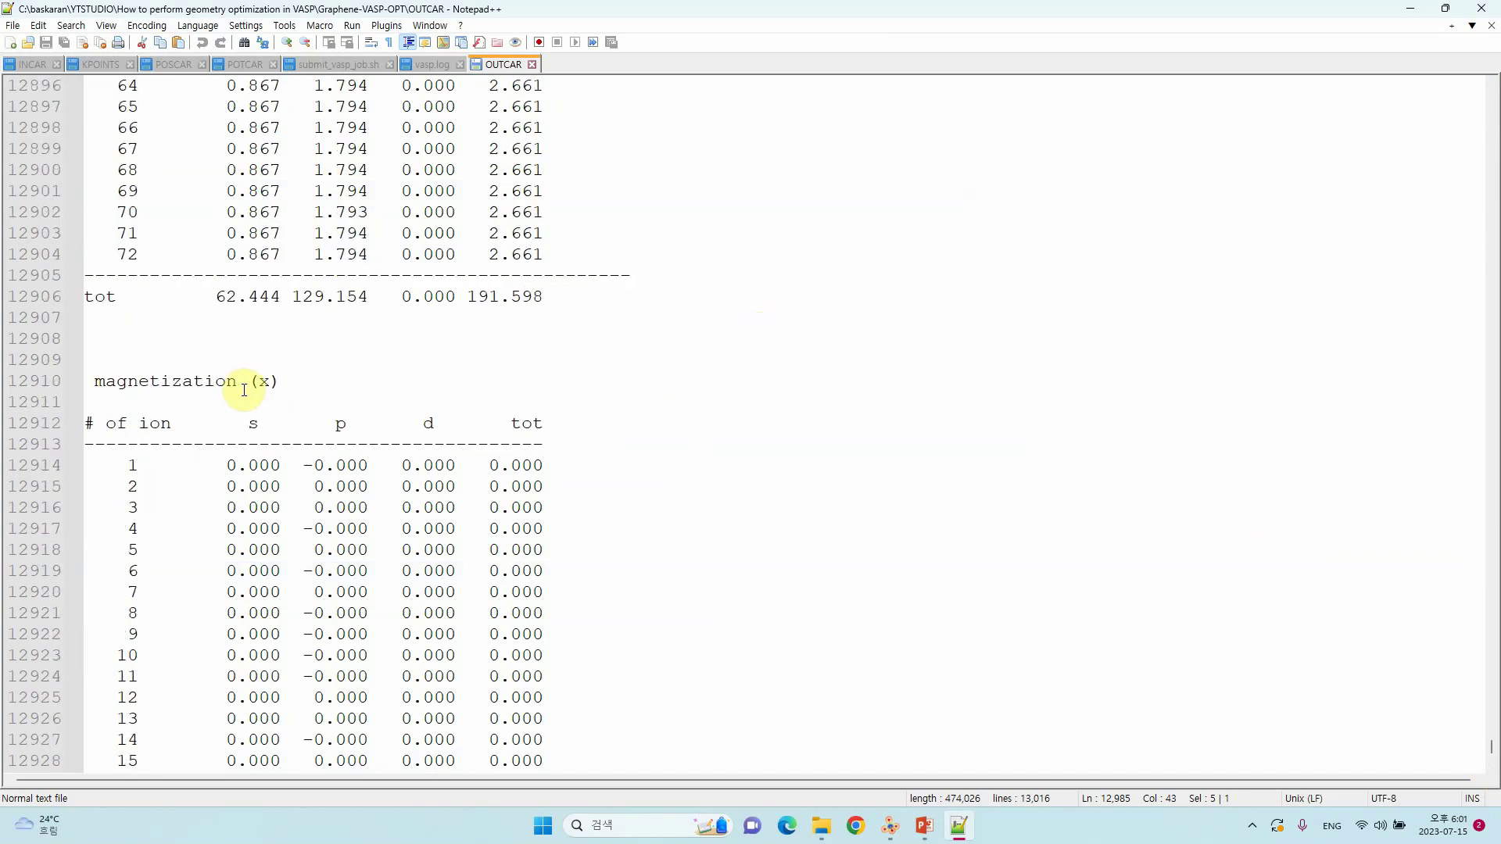
{"action": "scroll", "coordinate": [244, 390], "scroll_direction": "down", "scroll_amount": 3}
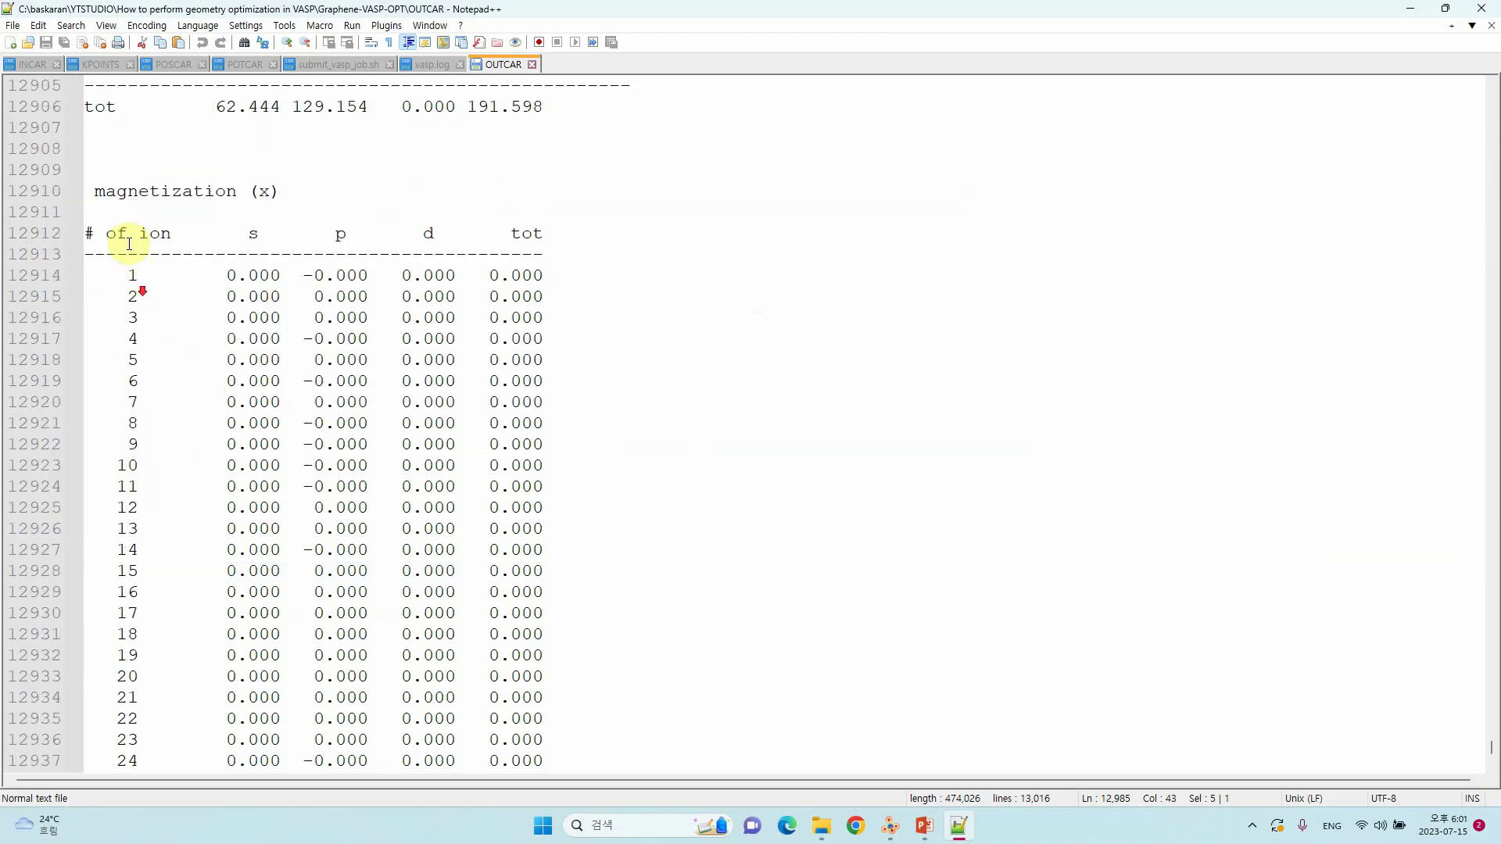
{"action": "scroll", "coordinate": [132, 297], "scroll_direction": "down", "scroll_amount": 20}
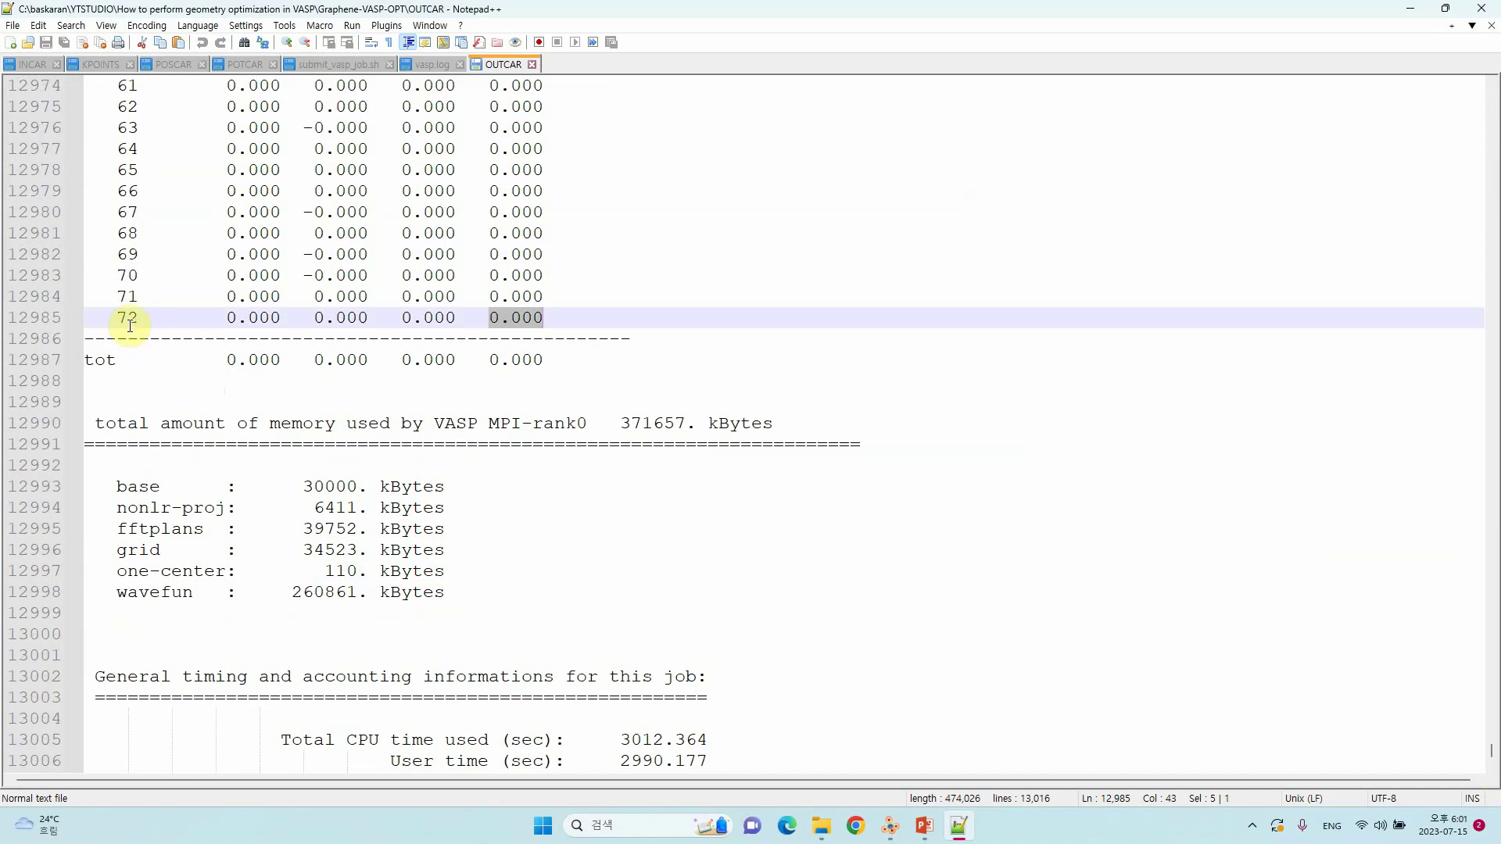
{"action": "scroll", "coordinate": [130, 323], "scroll_direction": "up", "scroll_amount": 20}
{"action": "scroll", "coordinate": [283, 541], "scroll_direction": "down", "scroll_amount": 1}
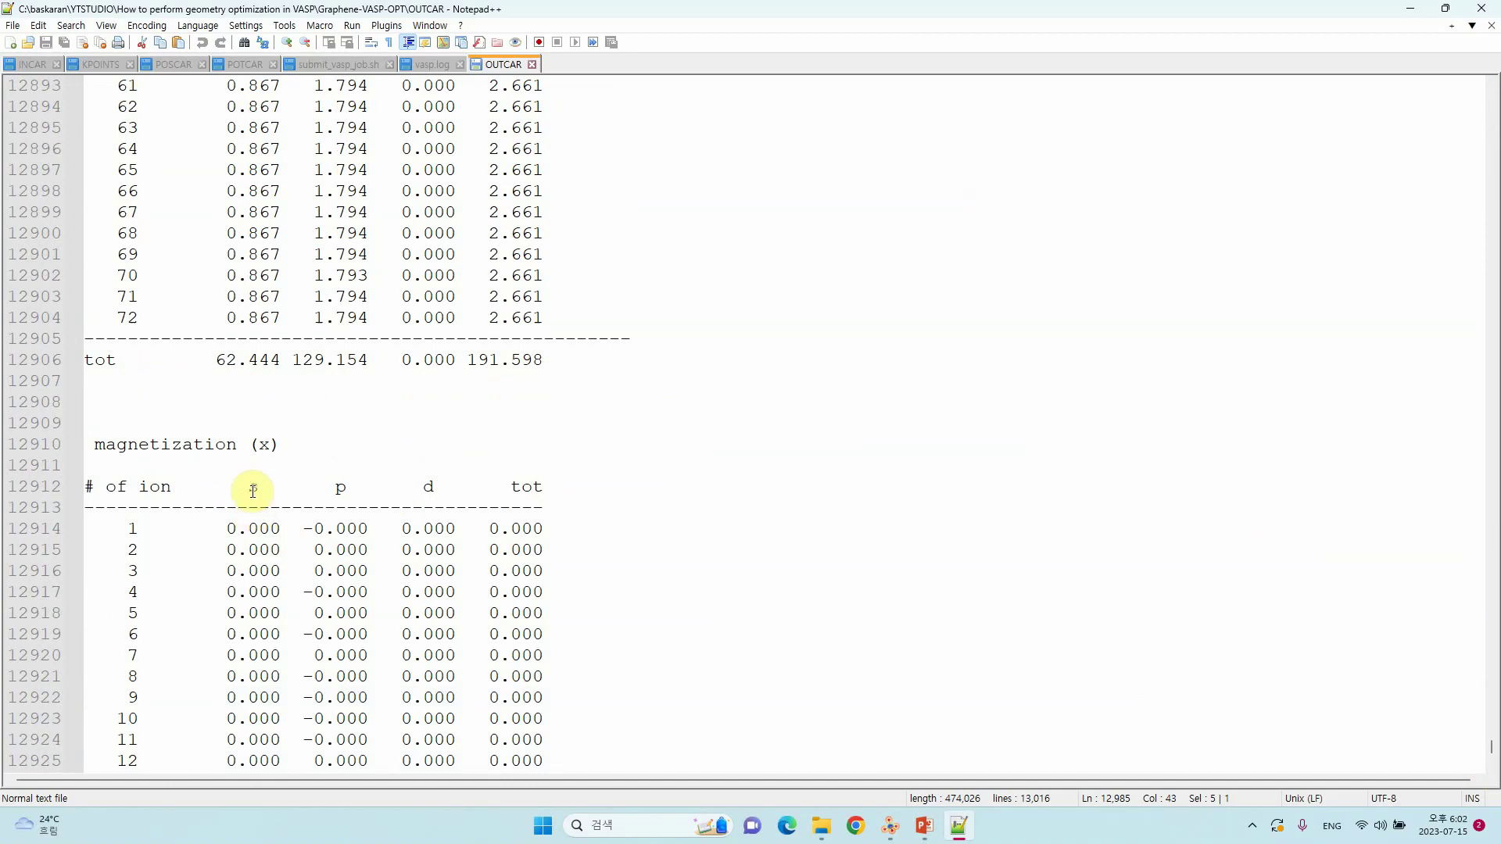
{"action": "scroll", "coordinate": [532, 313], "scroll_direction": "down", "scroll_amount": 9}
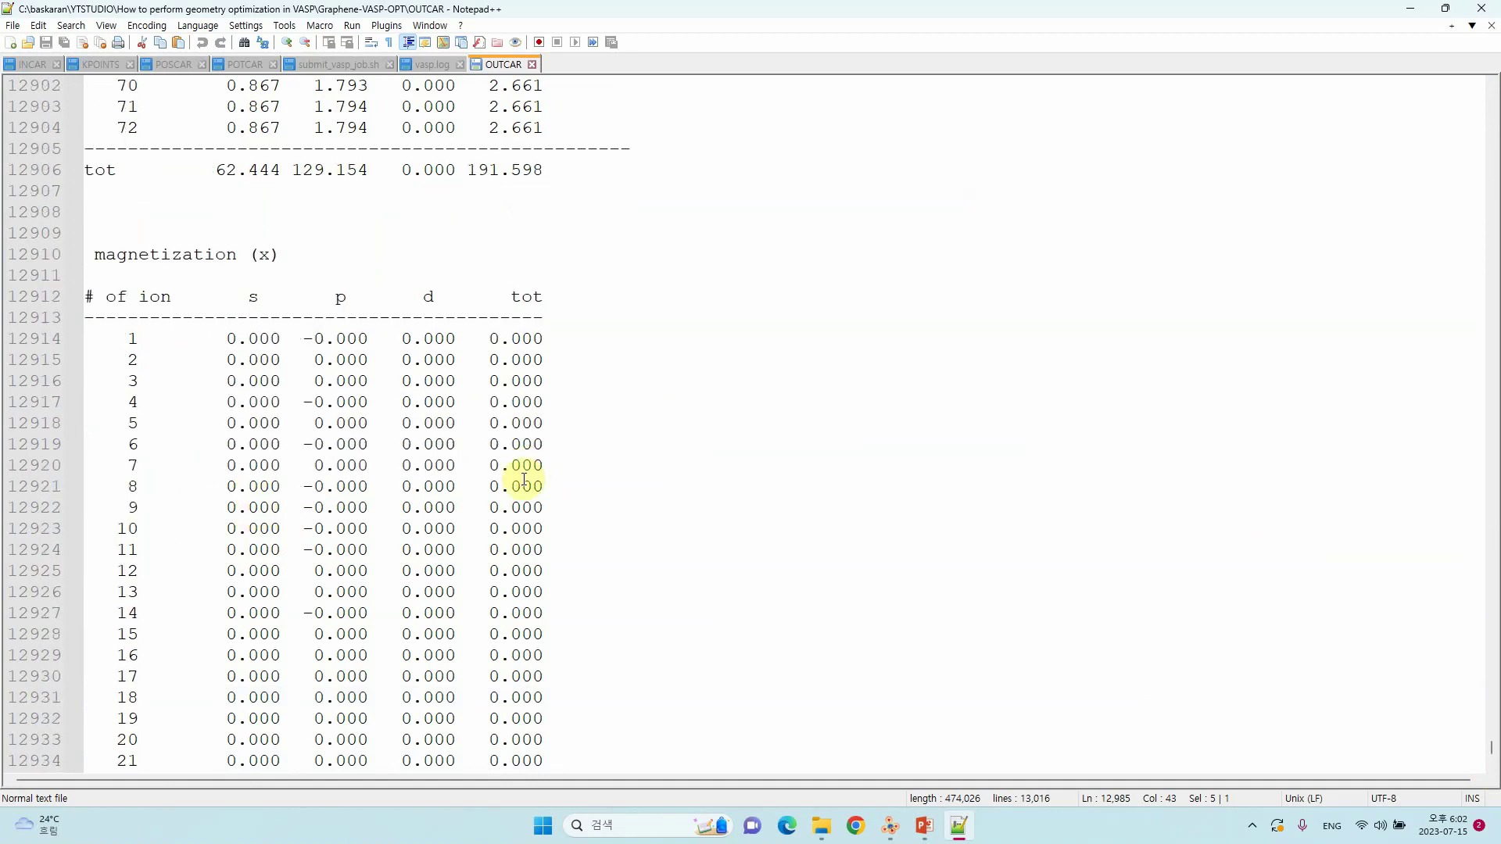
{"action": "scroll", "coordinate": [551, 367], "scroll_direction": "up", "scroll_amount": 4}
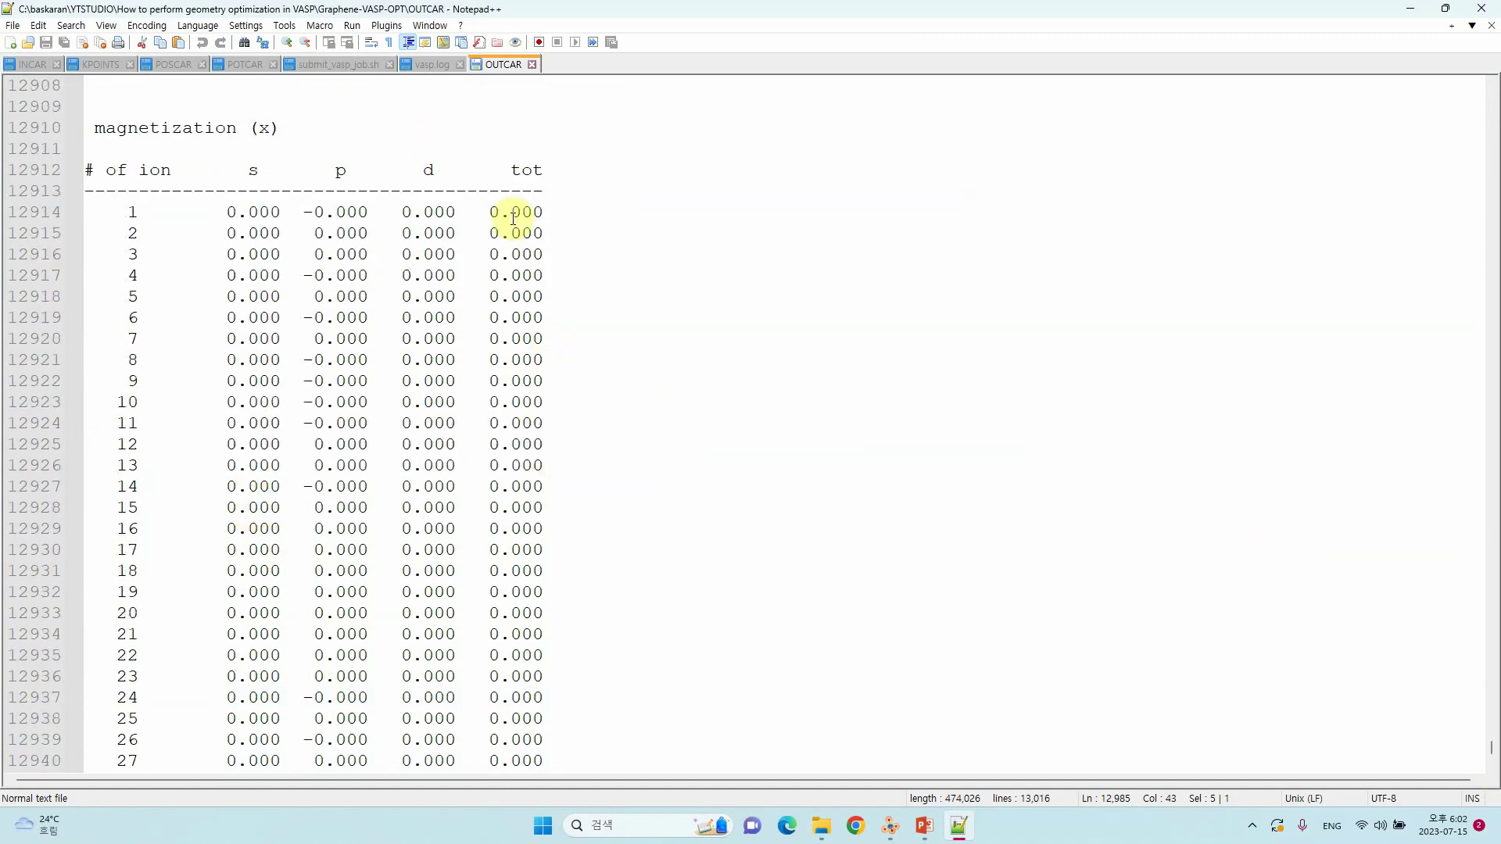